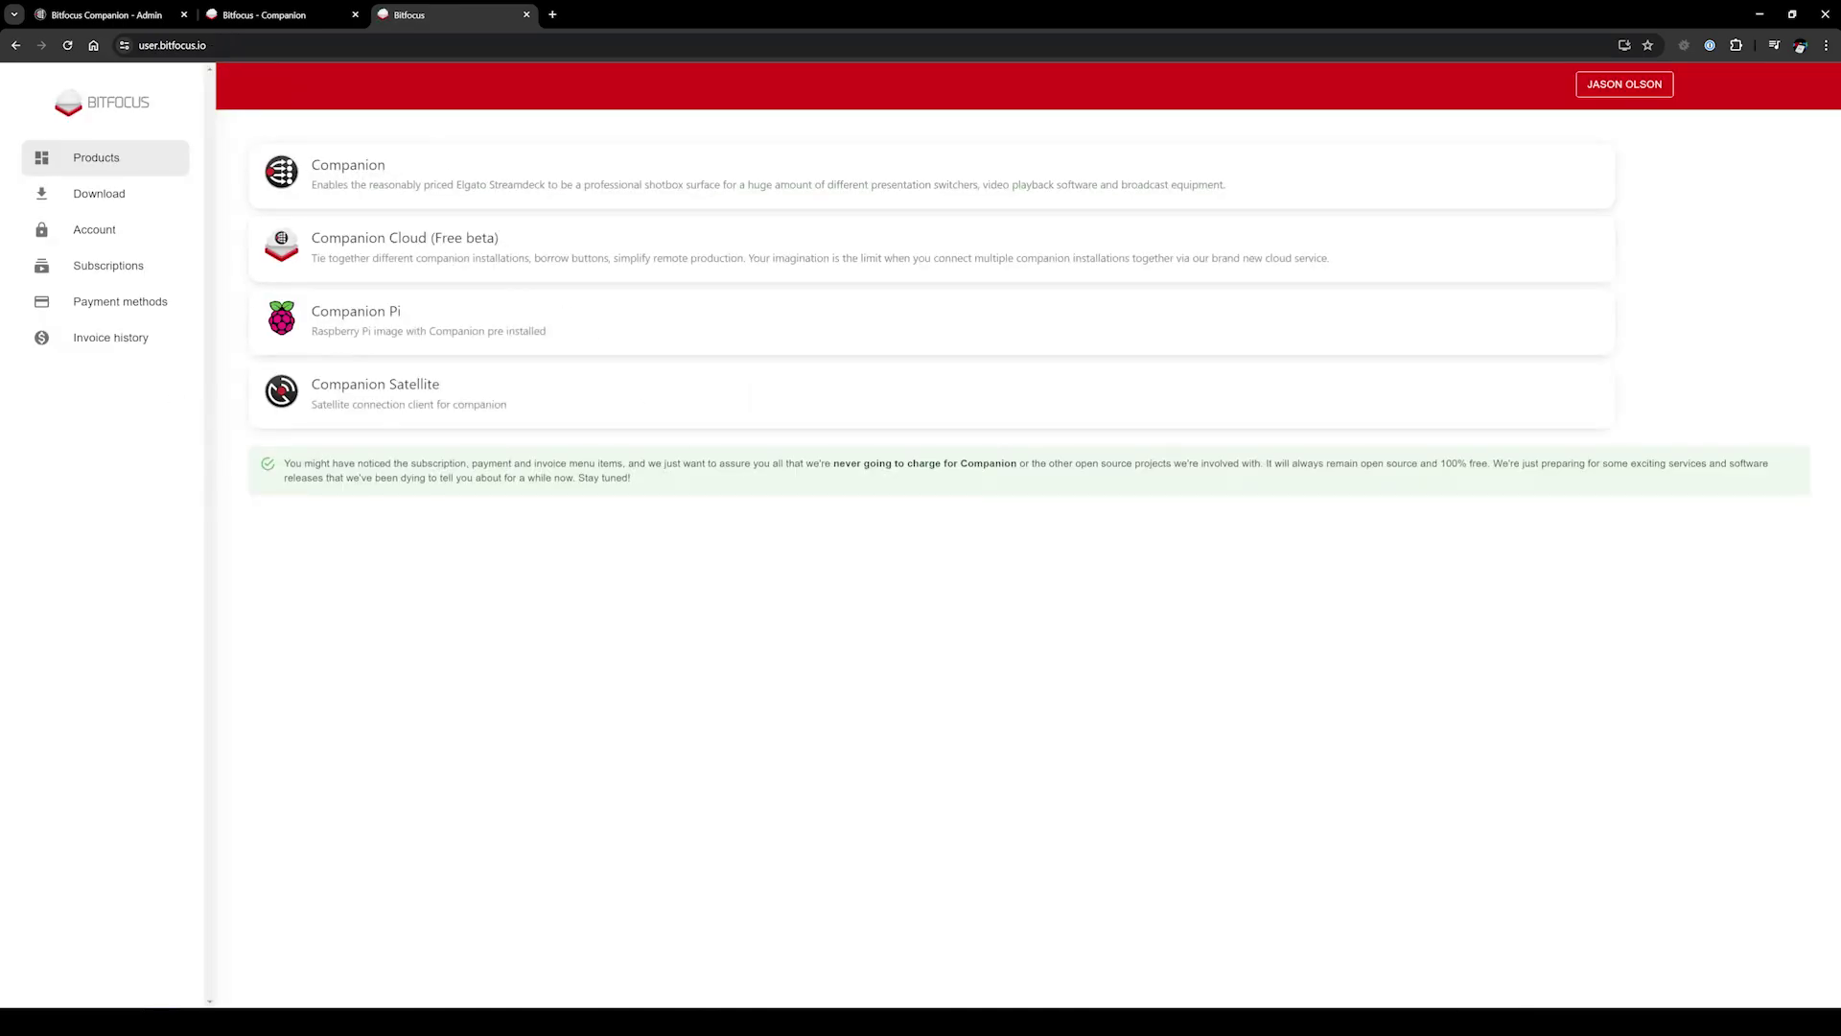
Open the Companion downloads, choose the stable v3.3.1 release, and return to the Bitfocus Companion admin page
left_click(347, 177)
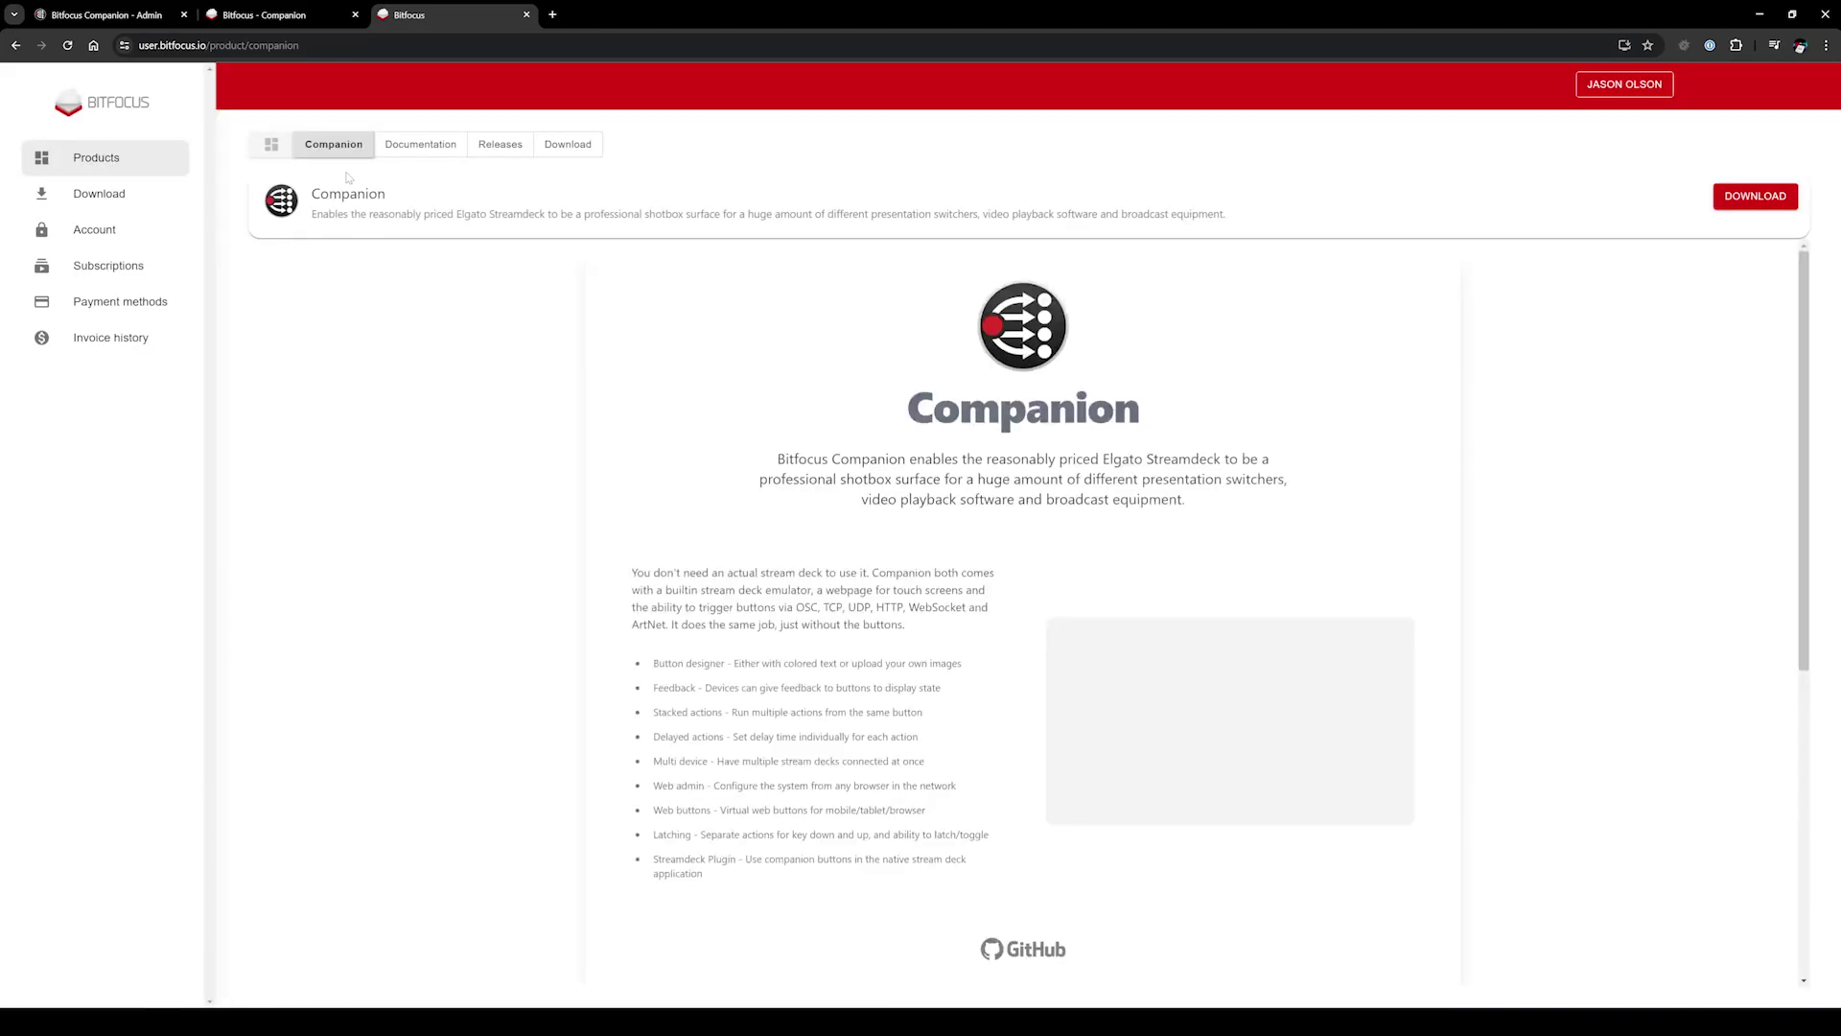
left_click(1755, 196)
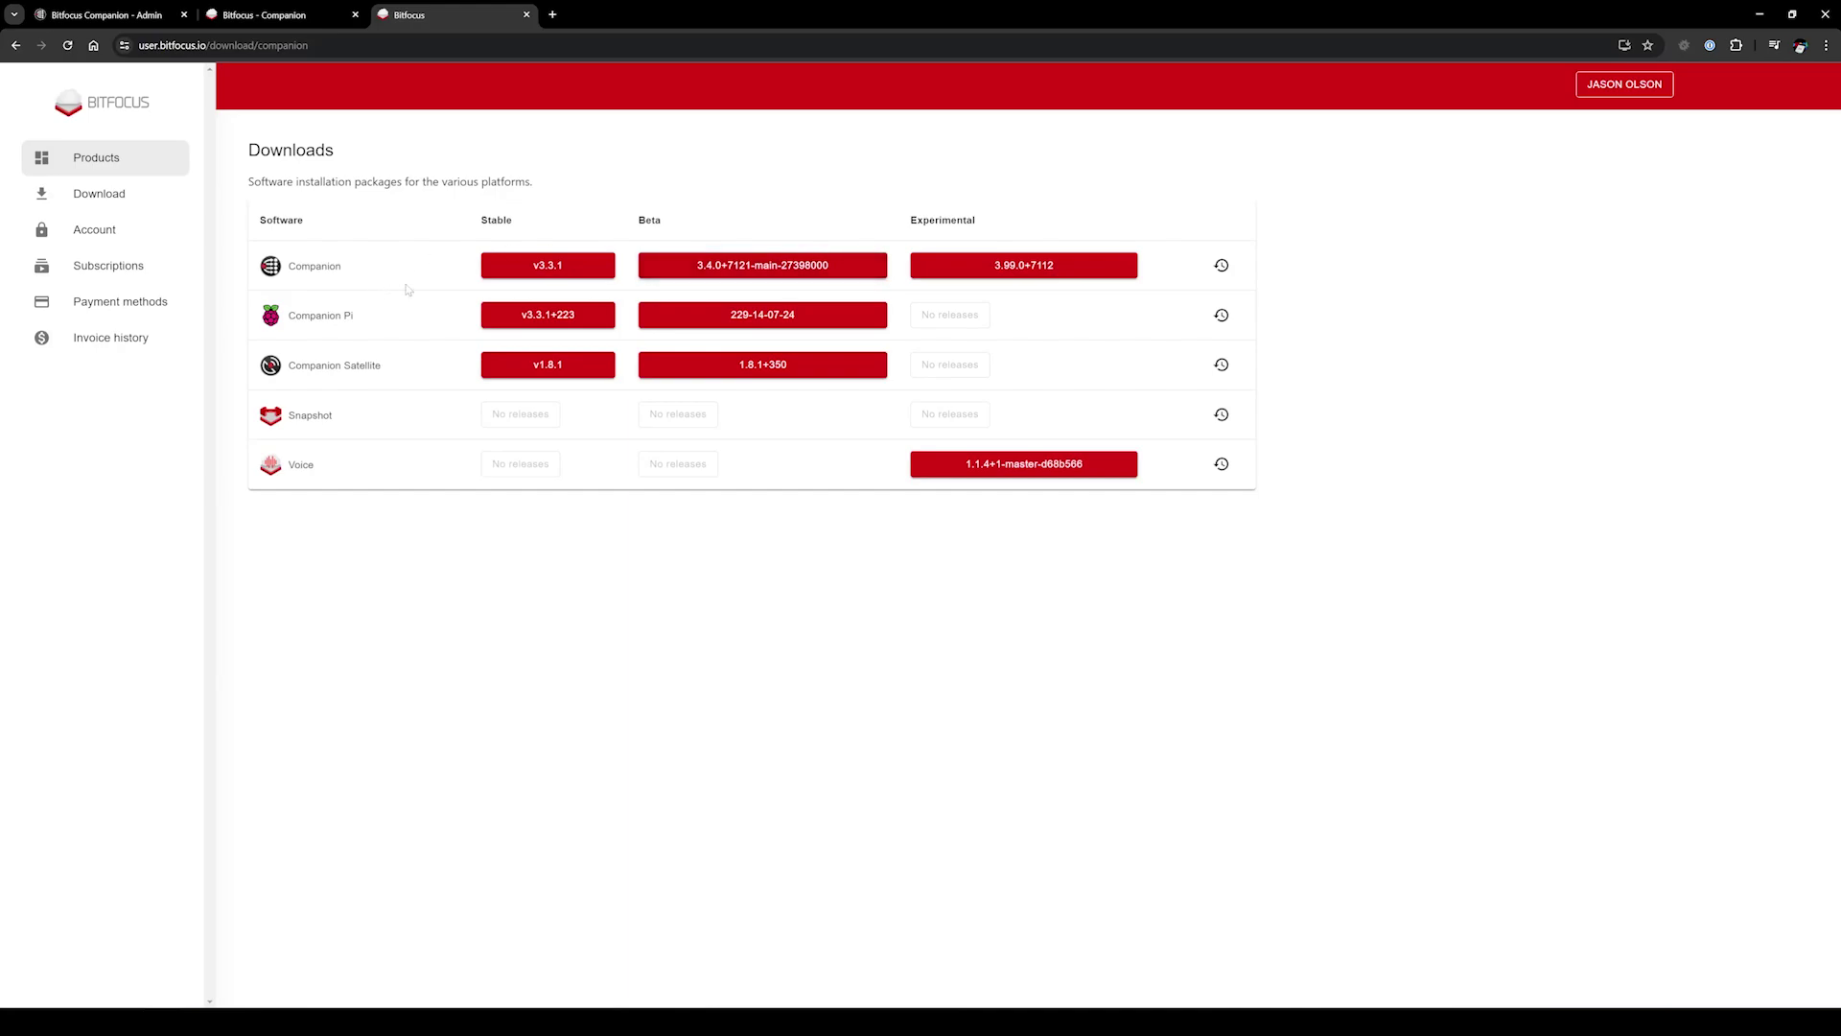
left_click(511, 270)
left_click(96, 15)
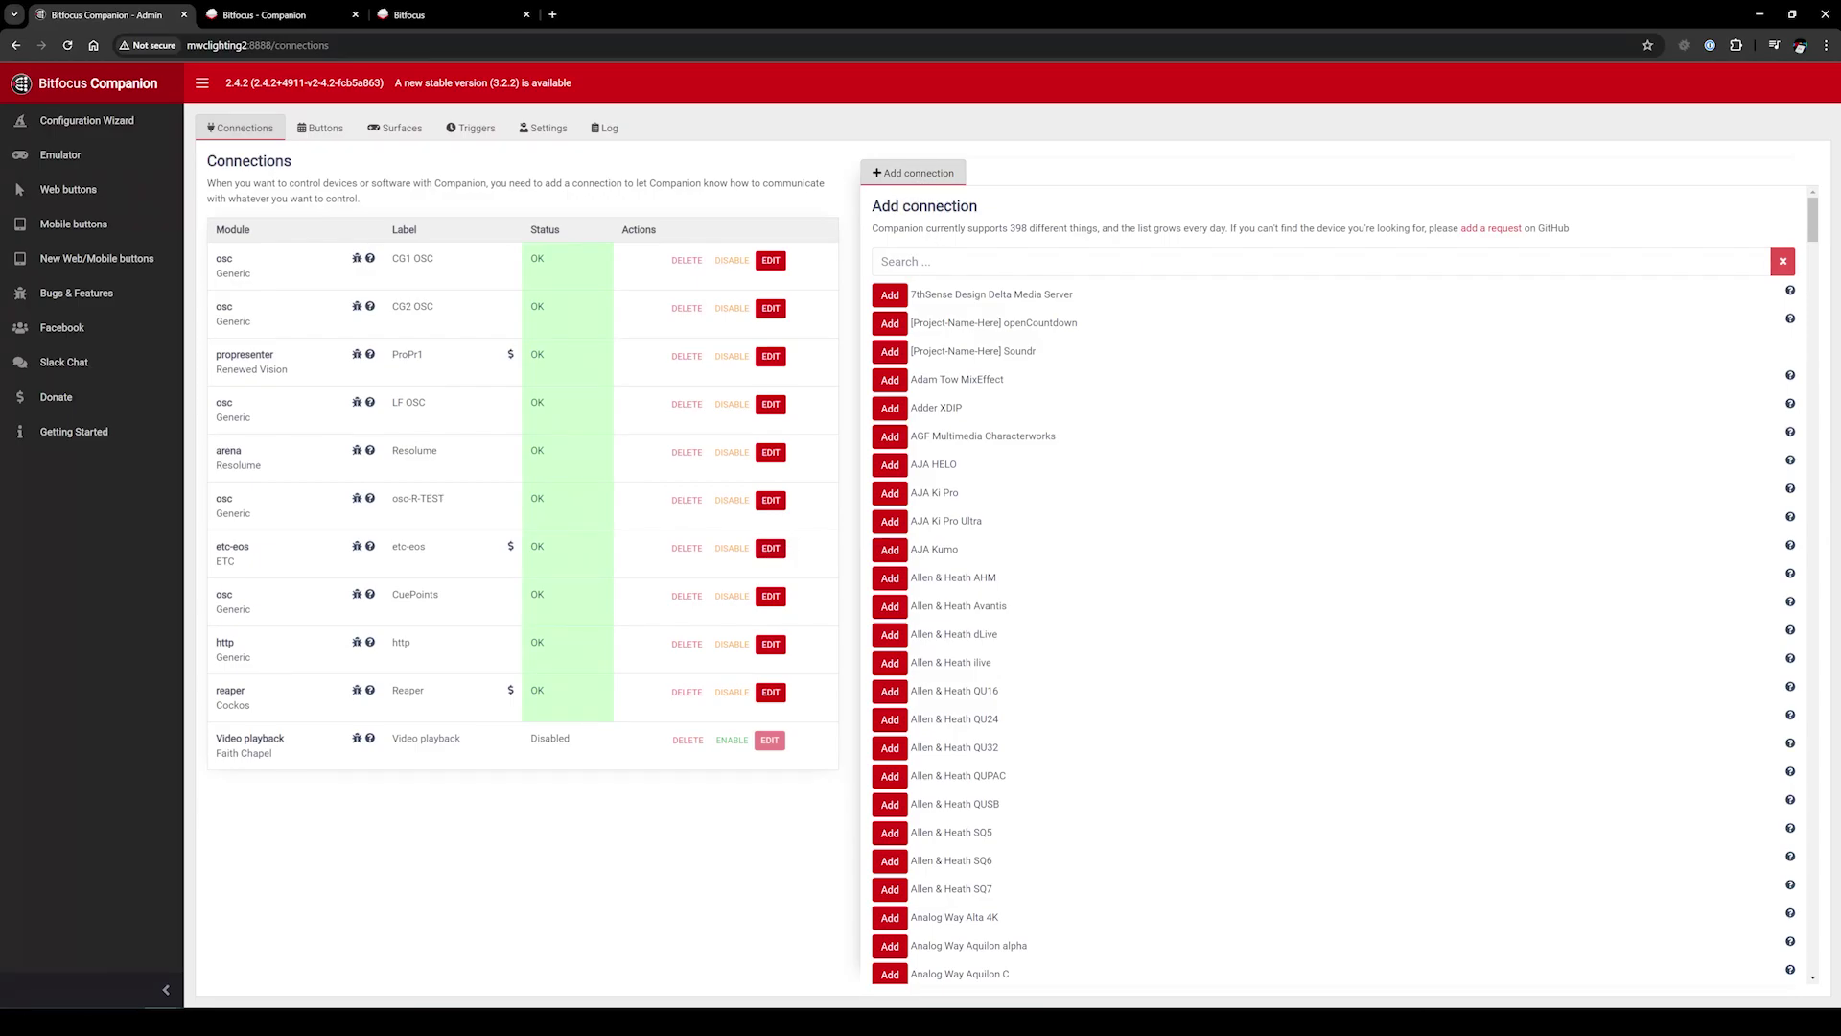
Add an ETC Eos connection found by searching for "eos", and delete that newly added connection
left_click_drag(872, 204, 1041, 228)
left_click(959, 260)
type("eos")
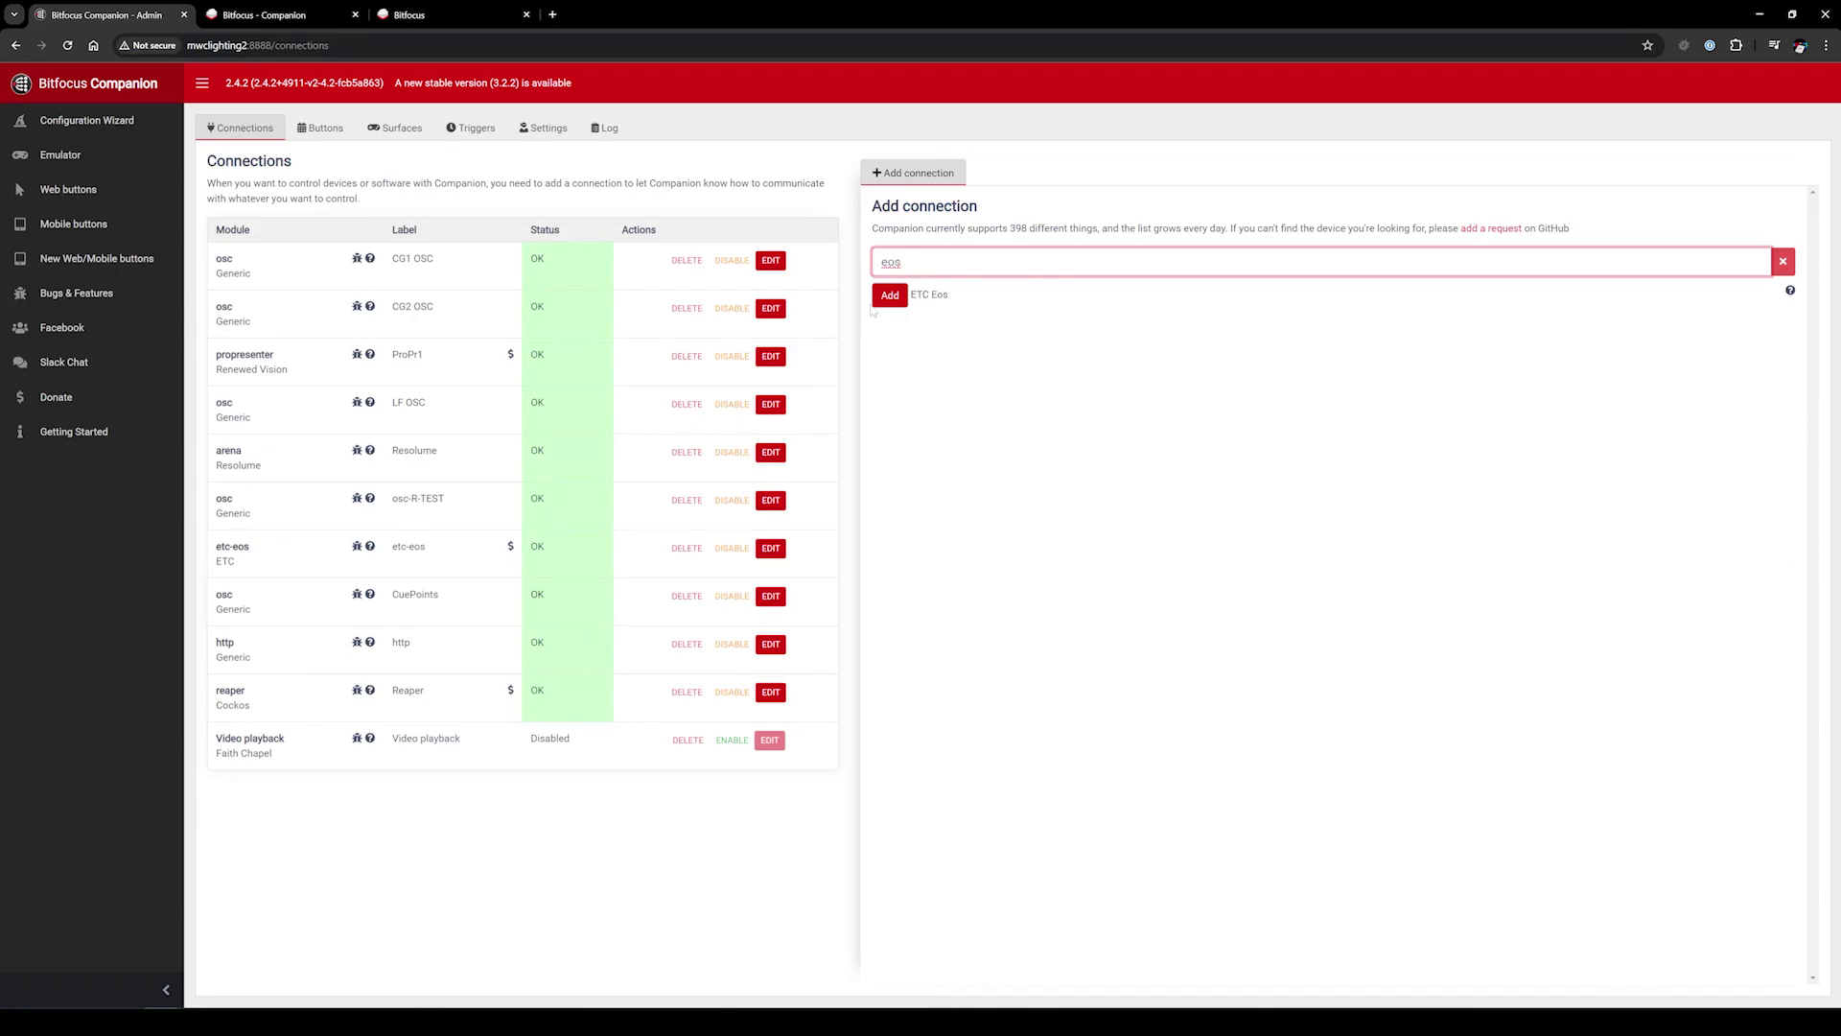
left_click(890, 296)
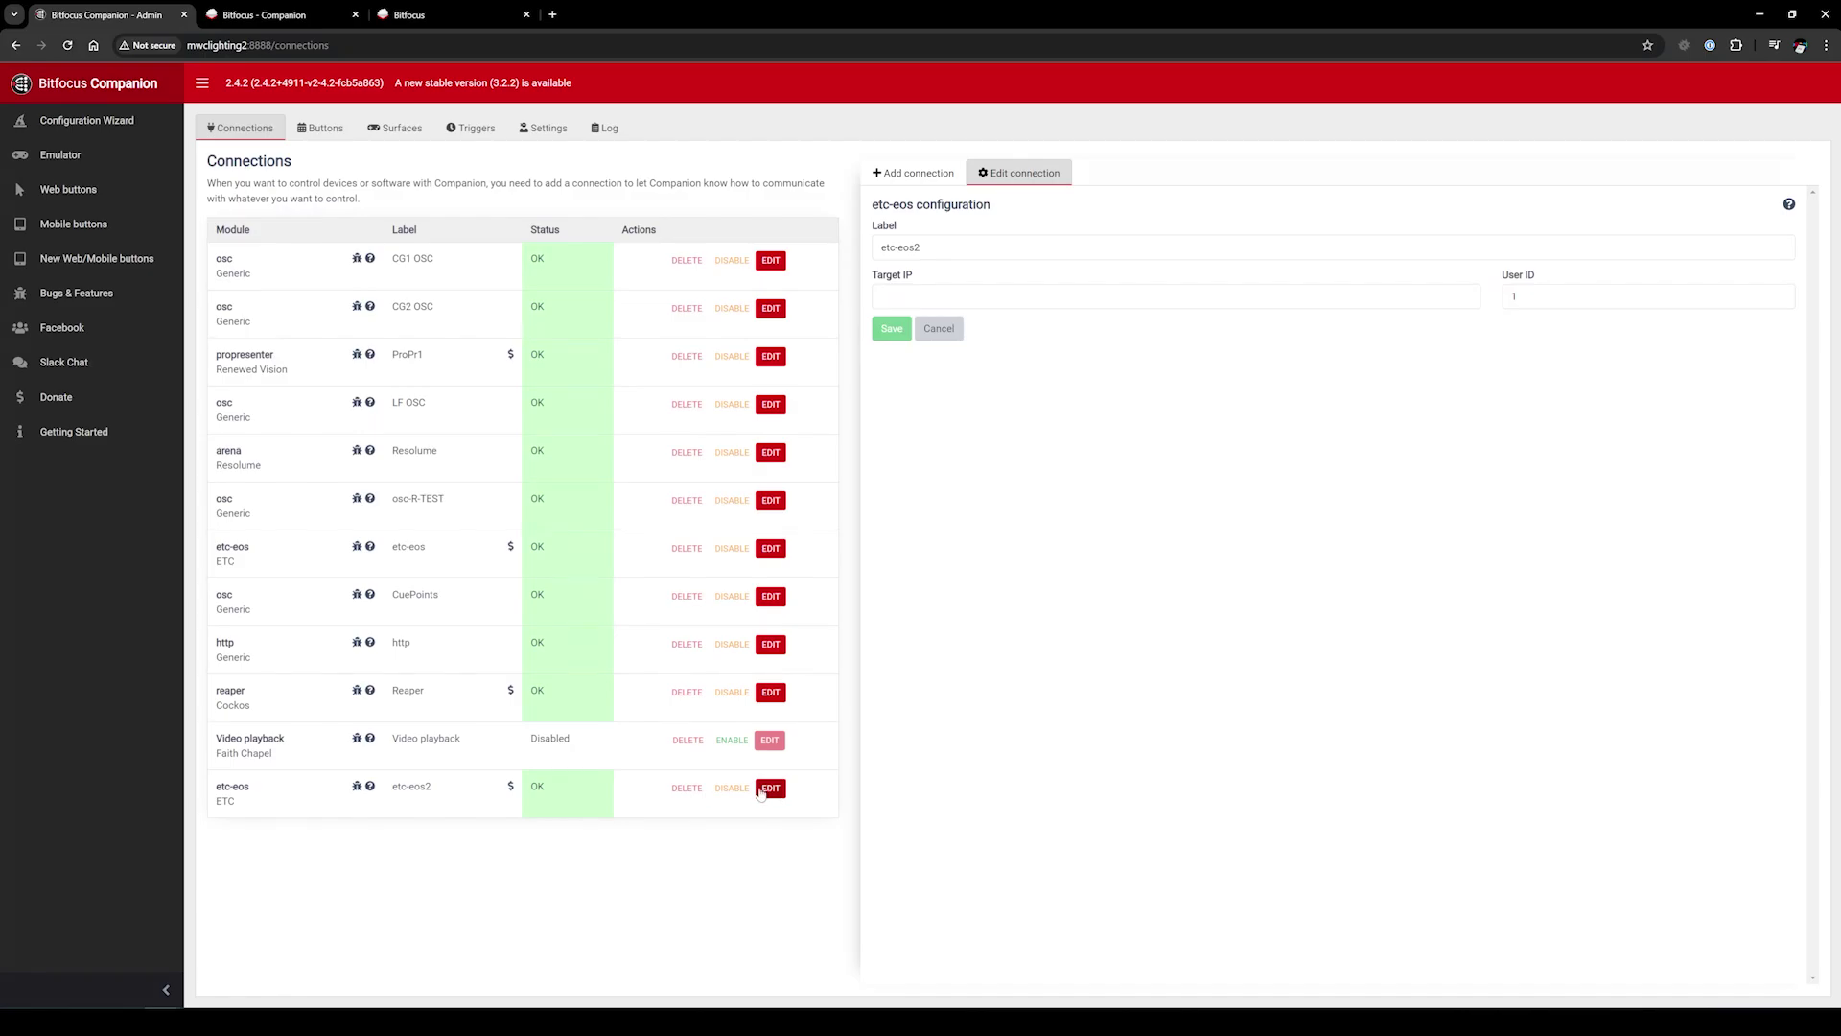
left_click(685, 789)
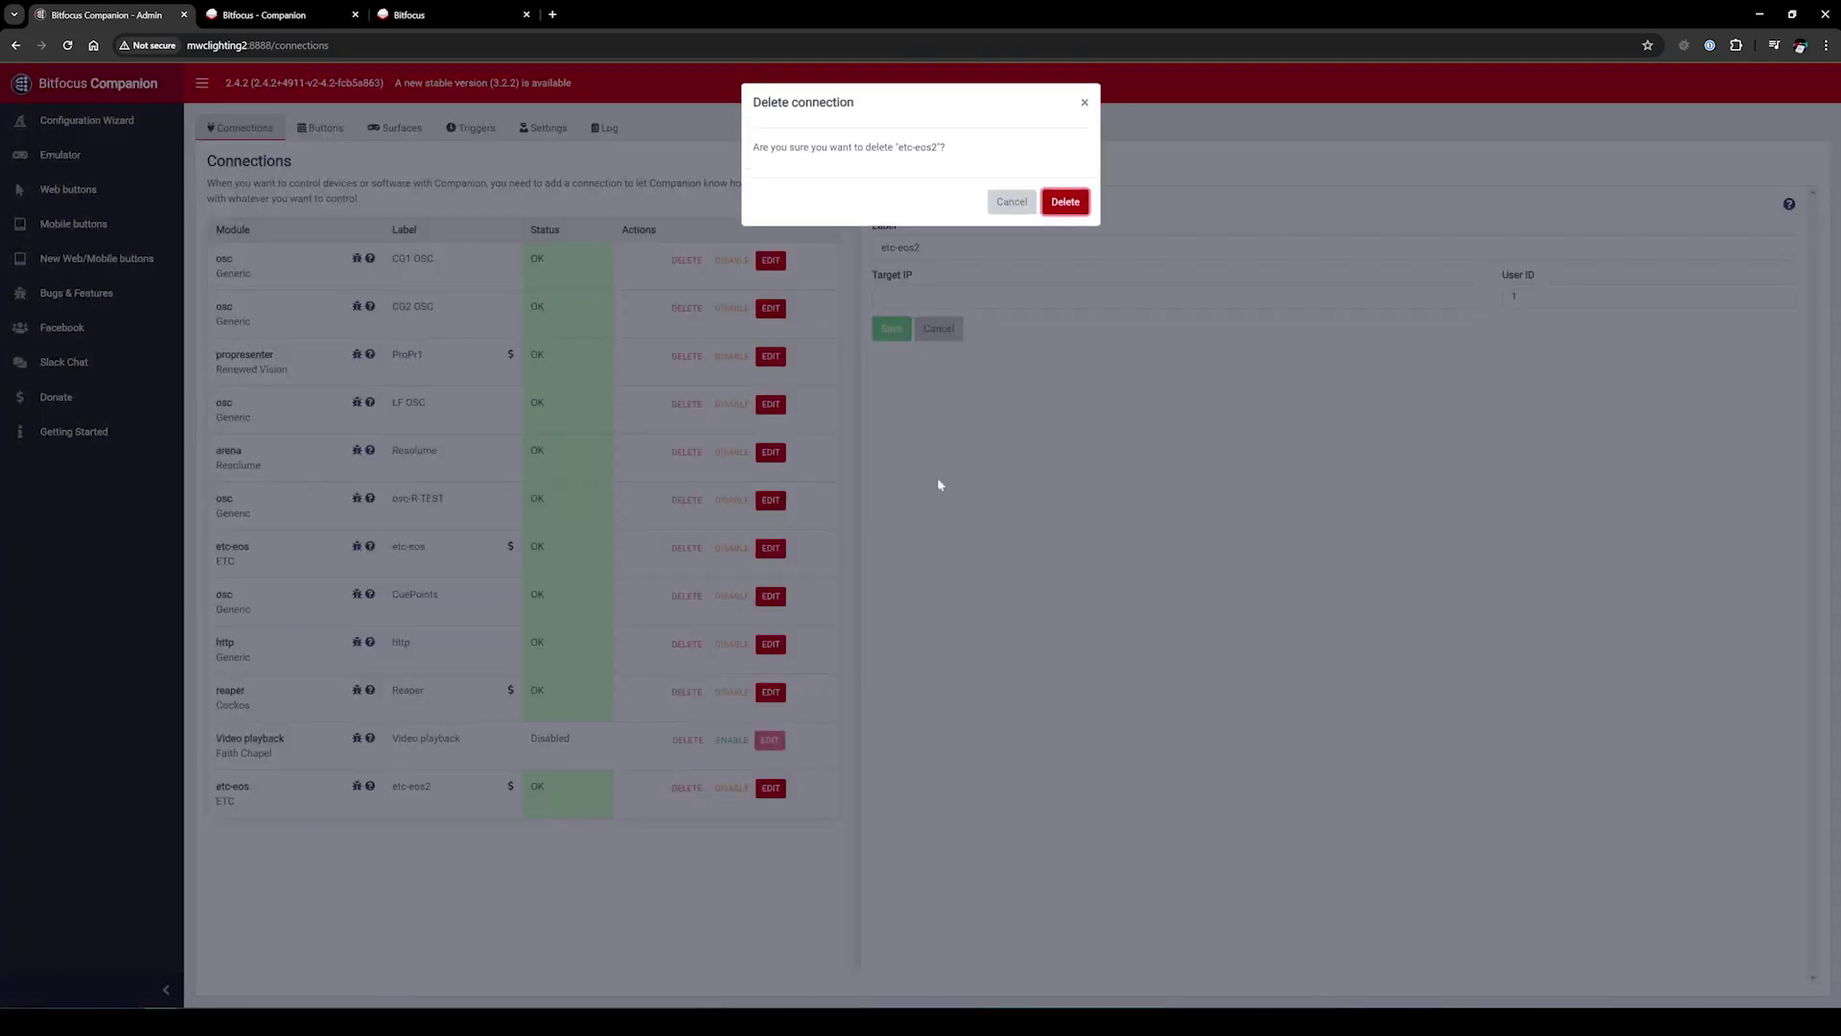
left_click(1069, 204)
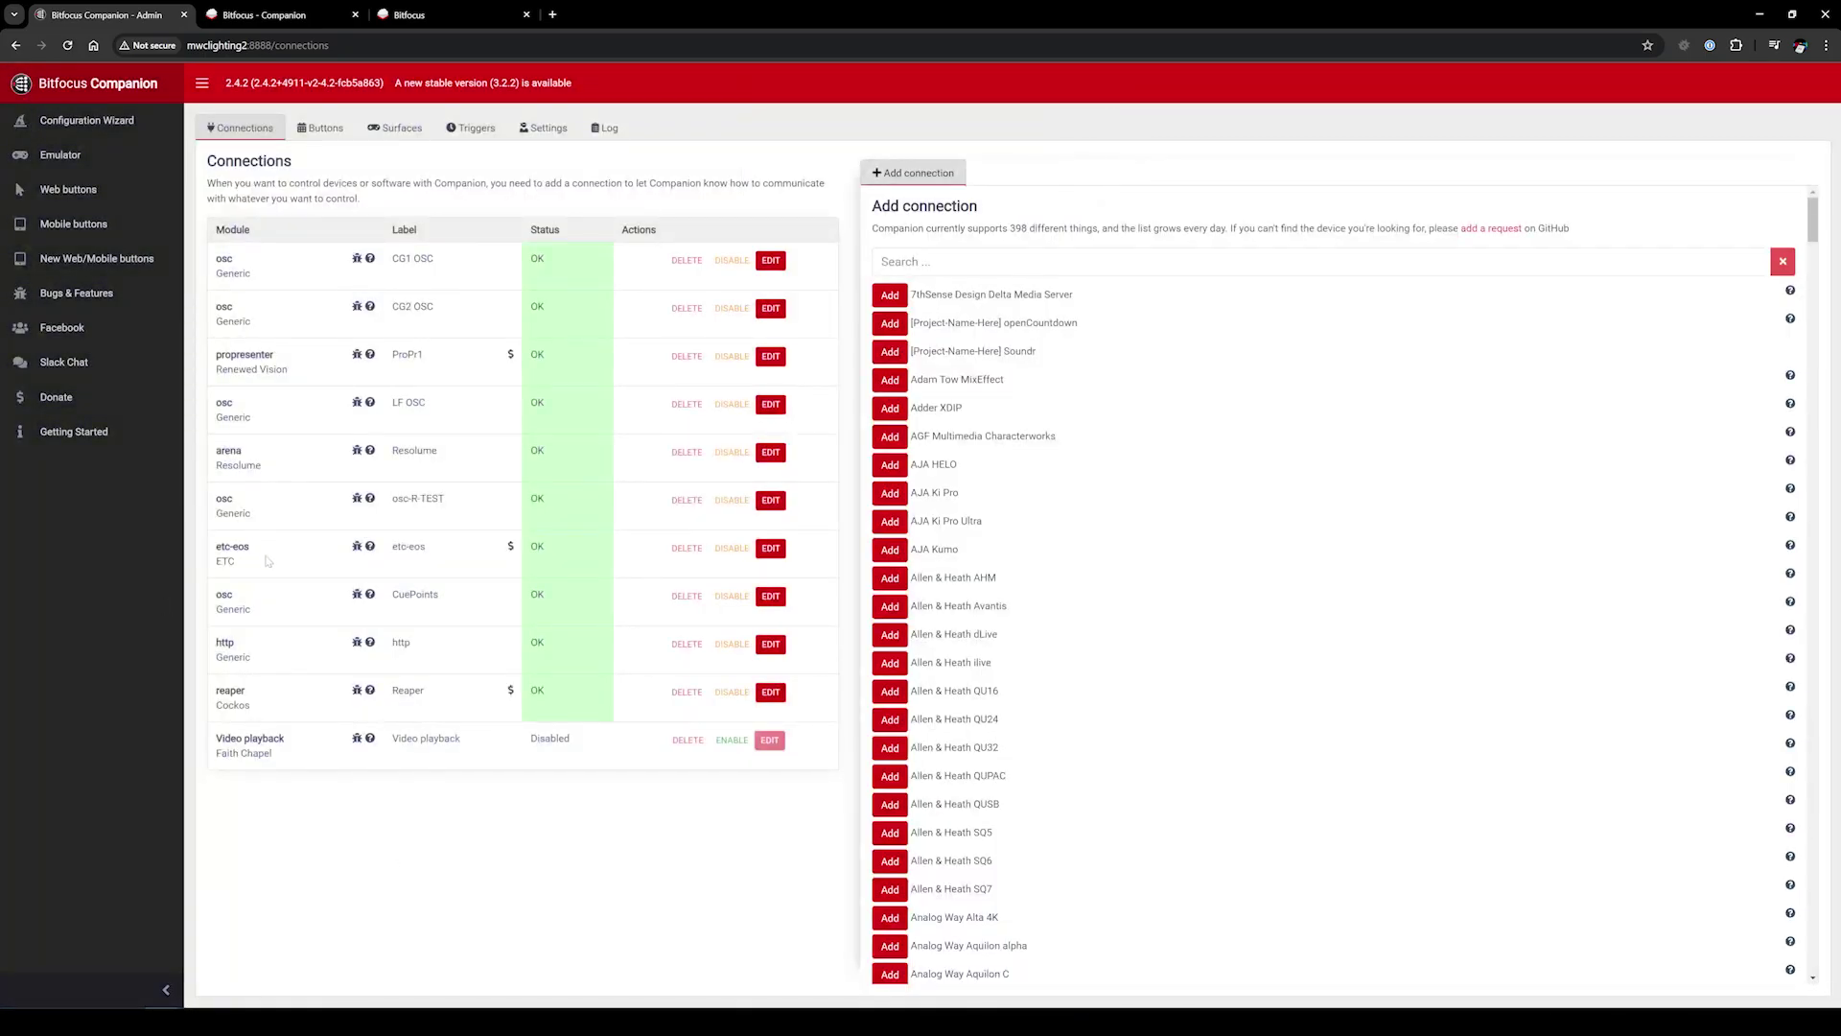
Open the existing etc-eos connection's configuration, check its label and target IP, and save it
left_click(763, 552)
triple_click(997, 242)
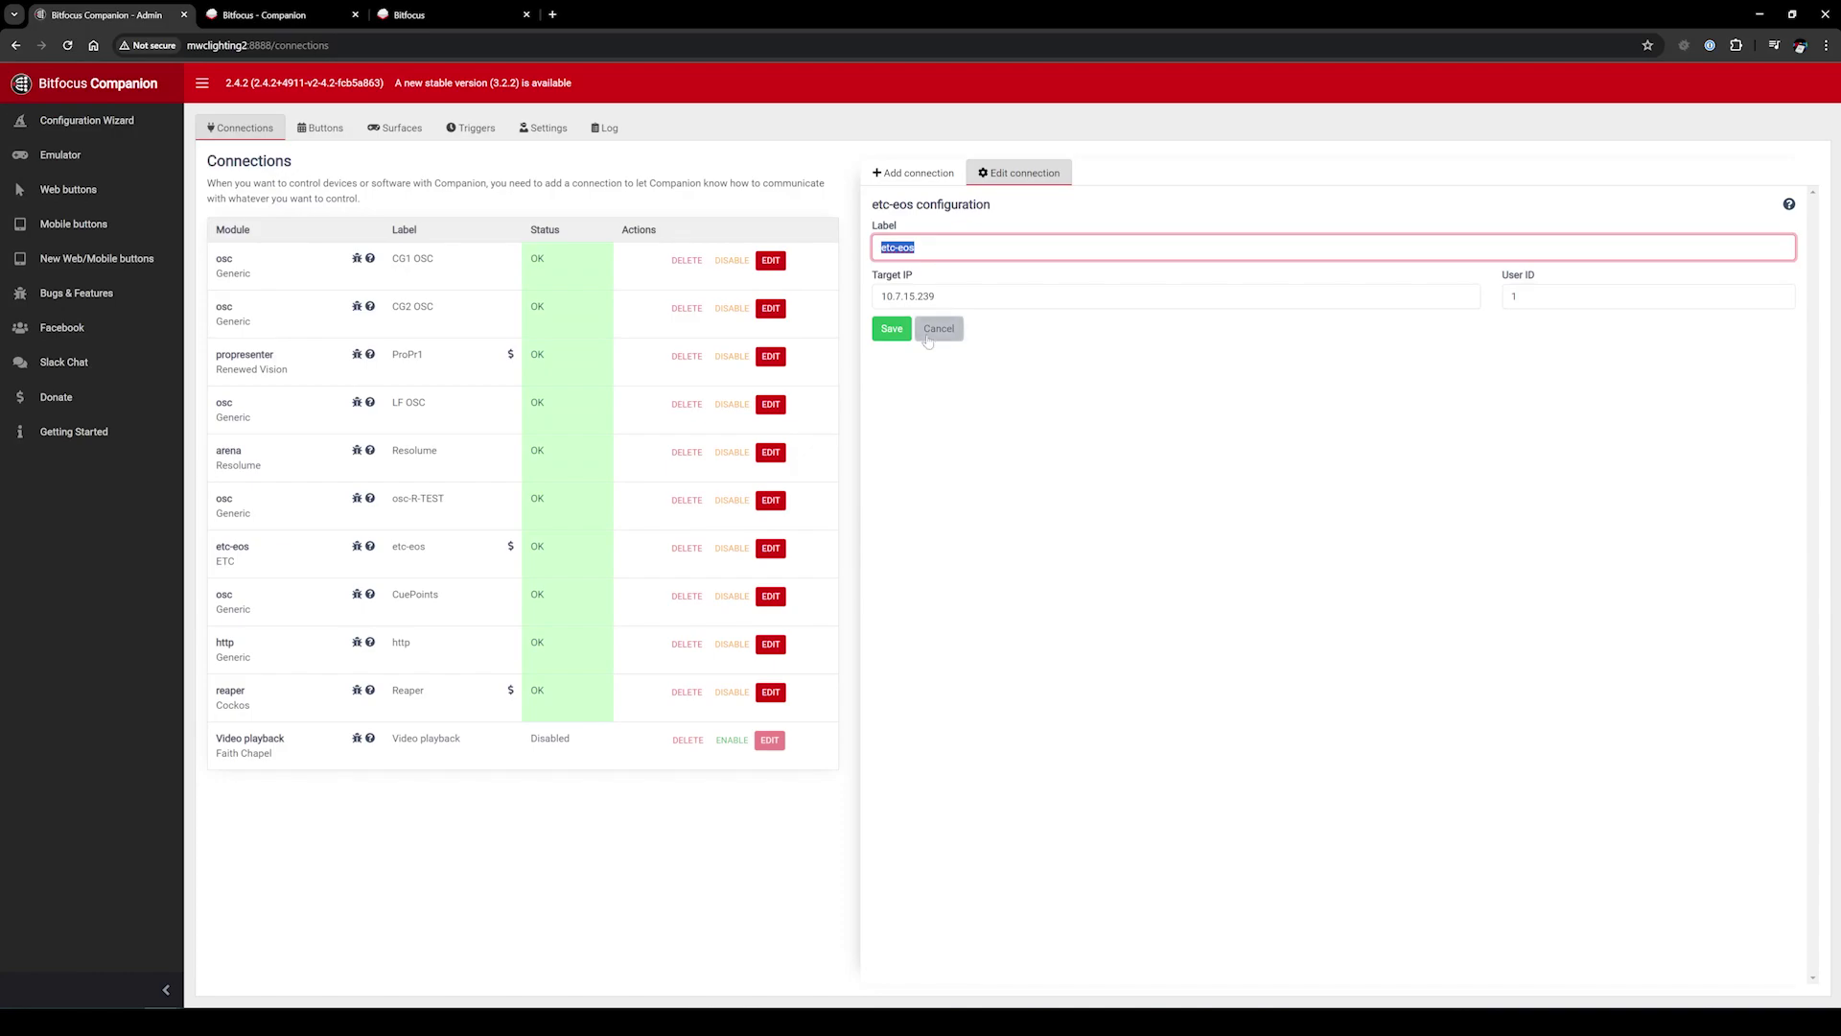
key("Tab")
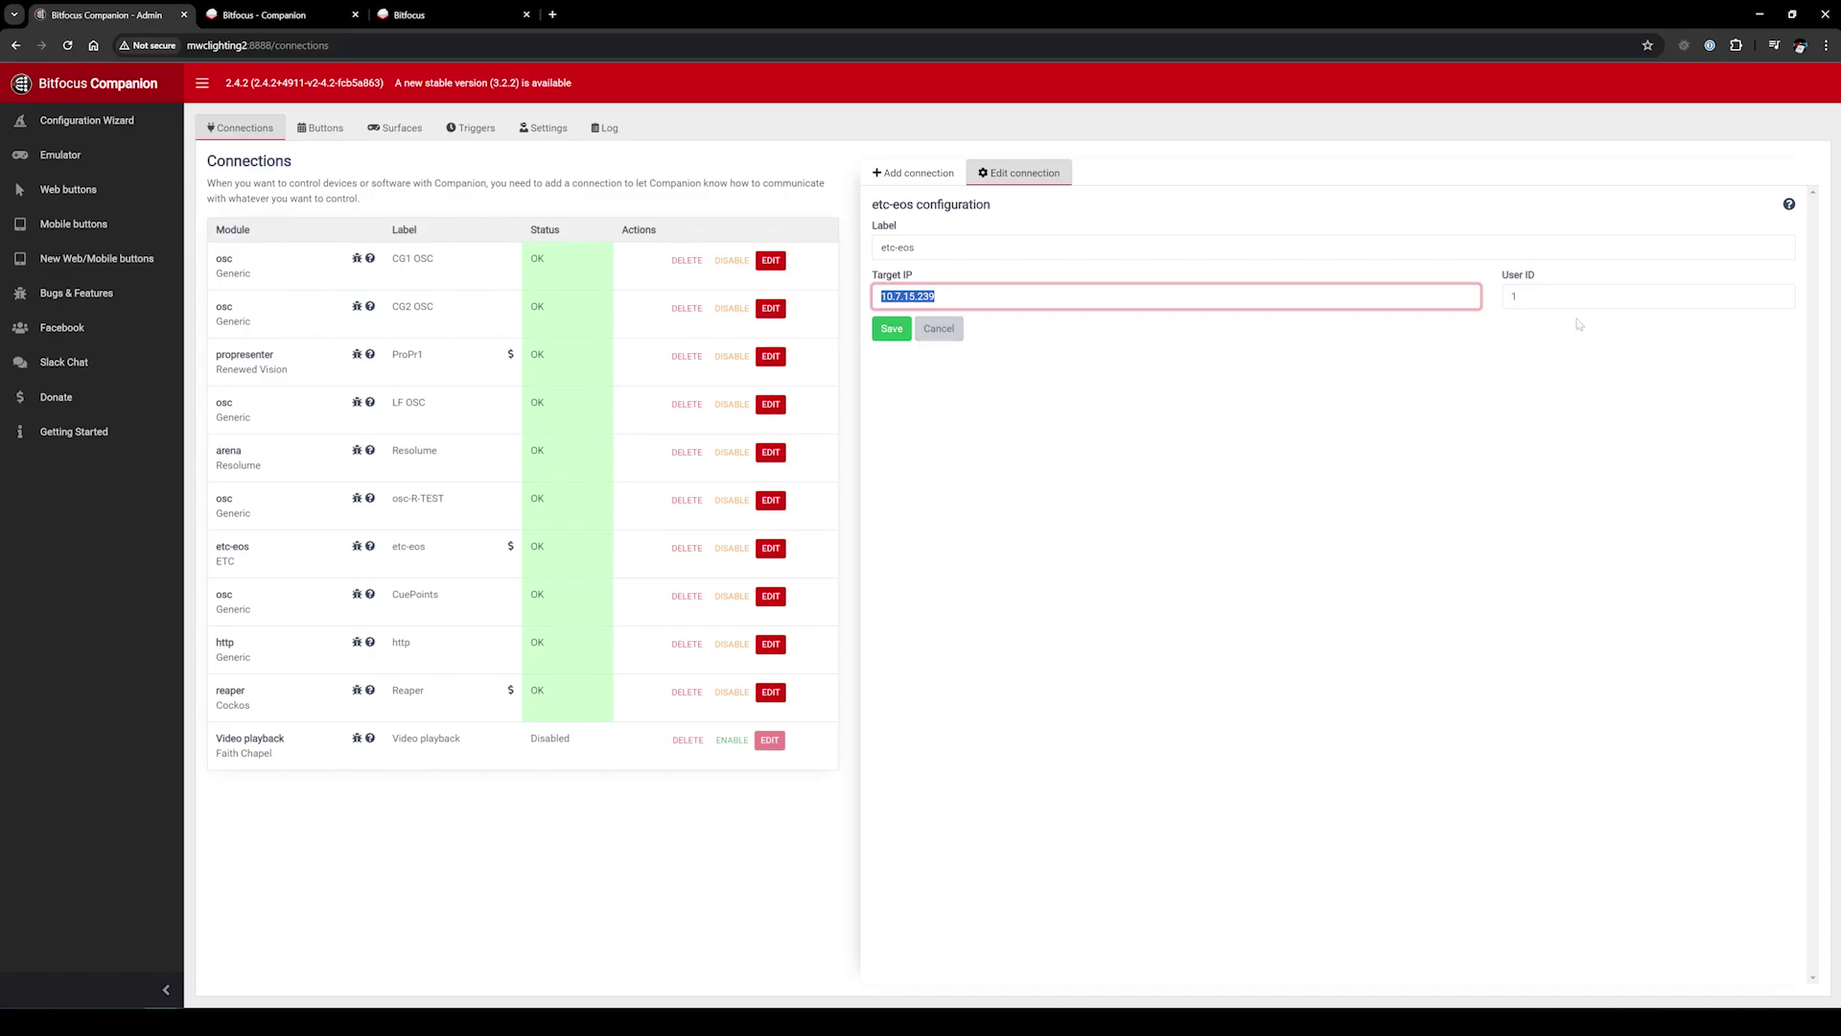
left_click(893, 333)
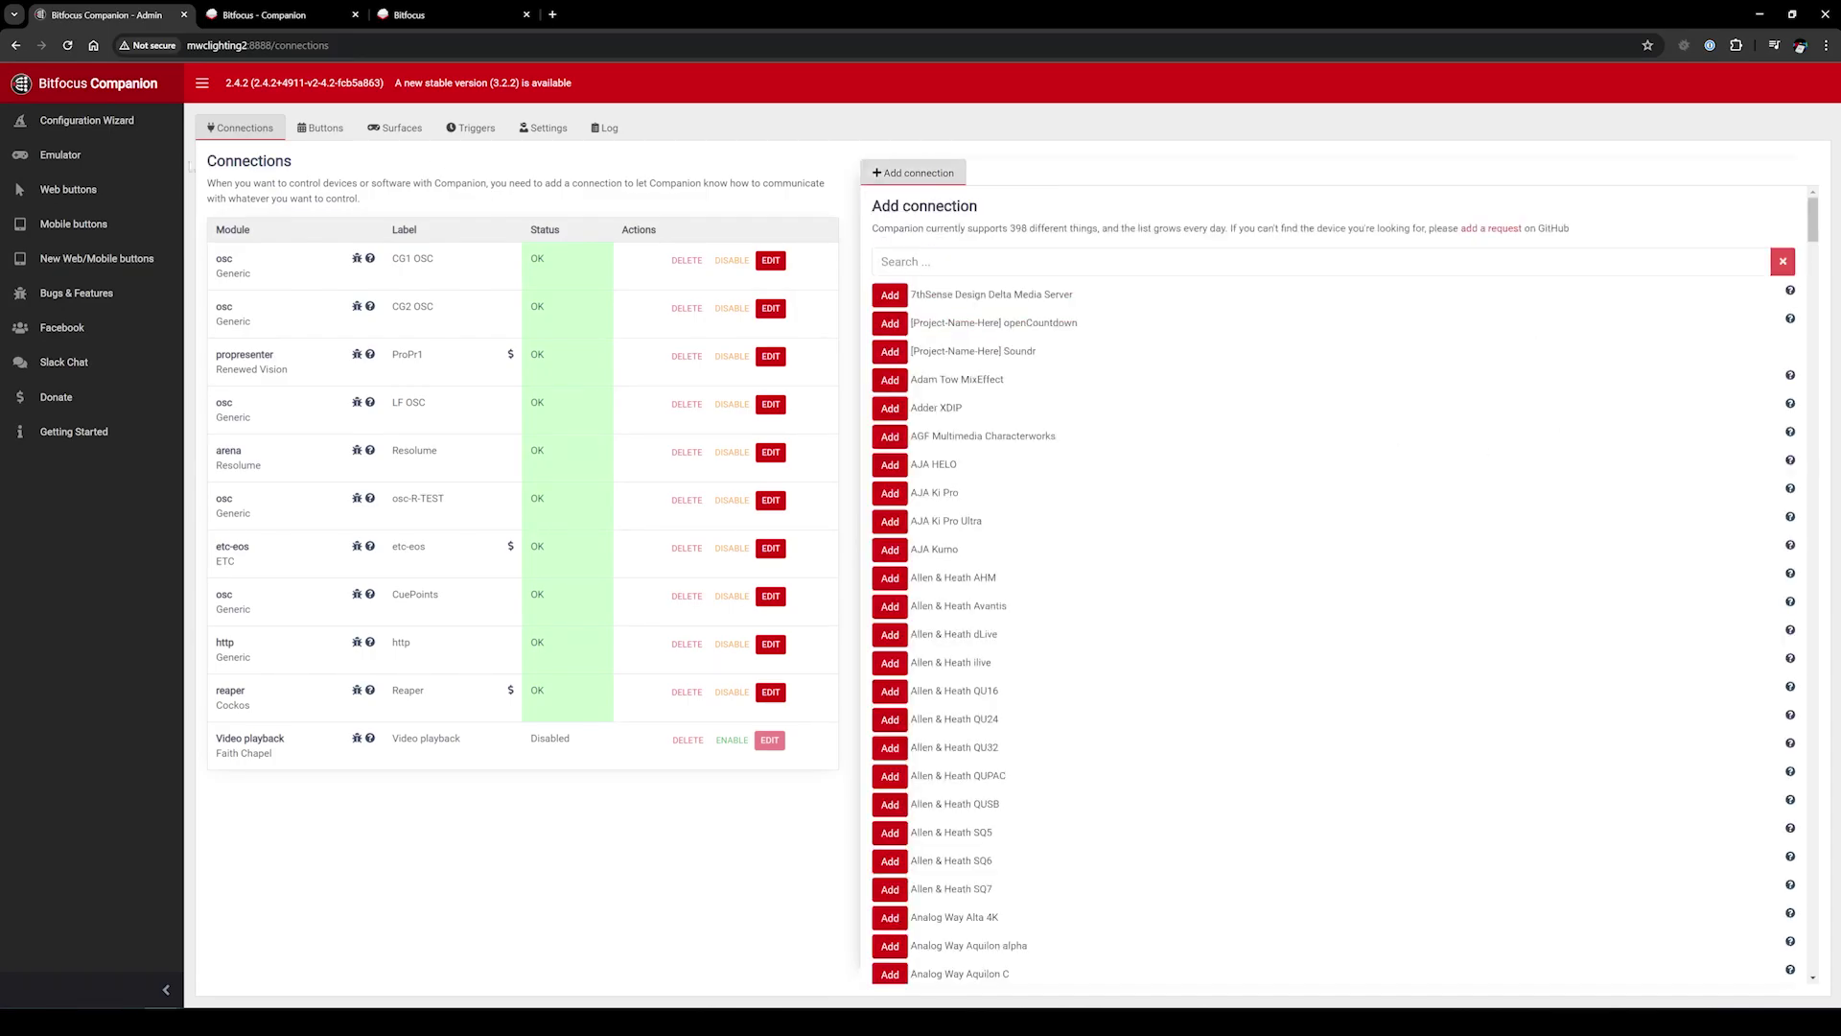
Open the Lighting Startup button on the Util button page and examine its Run Macro press action
left_click(323, 128)
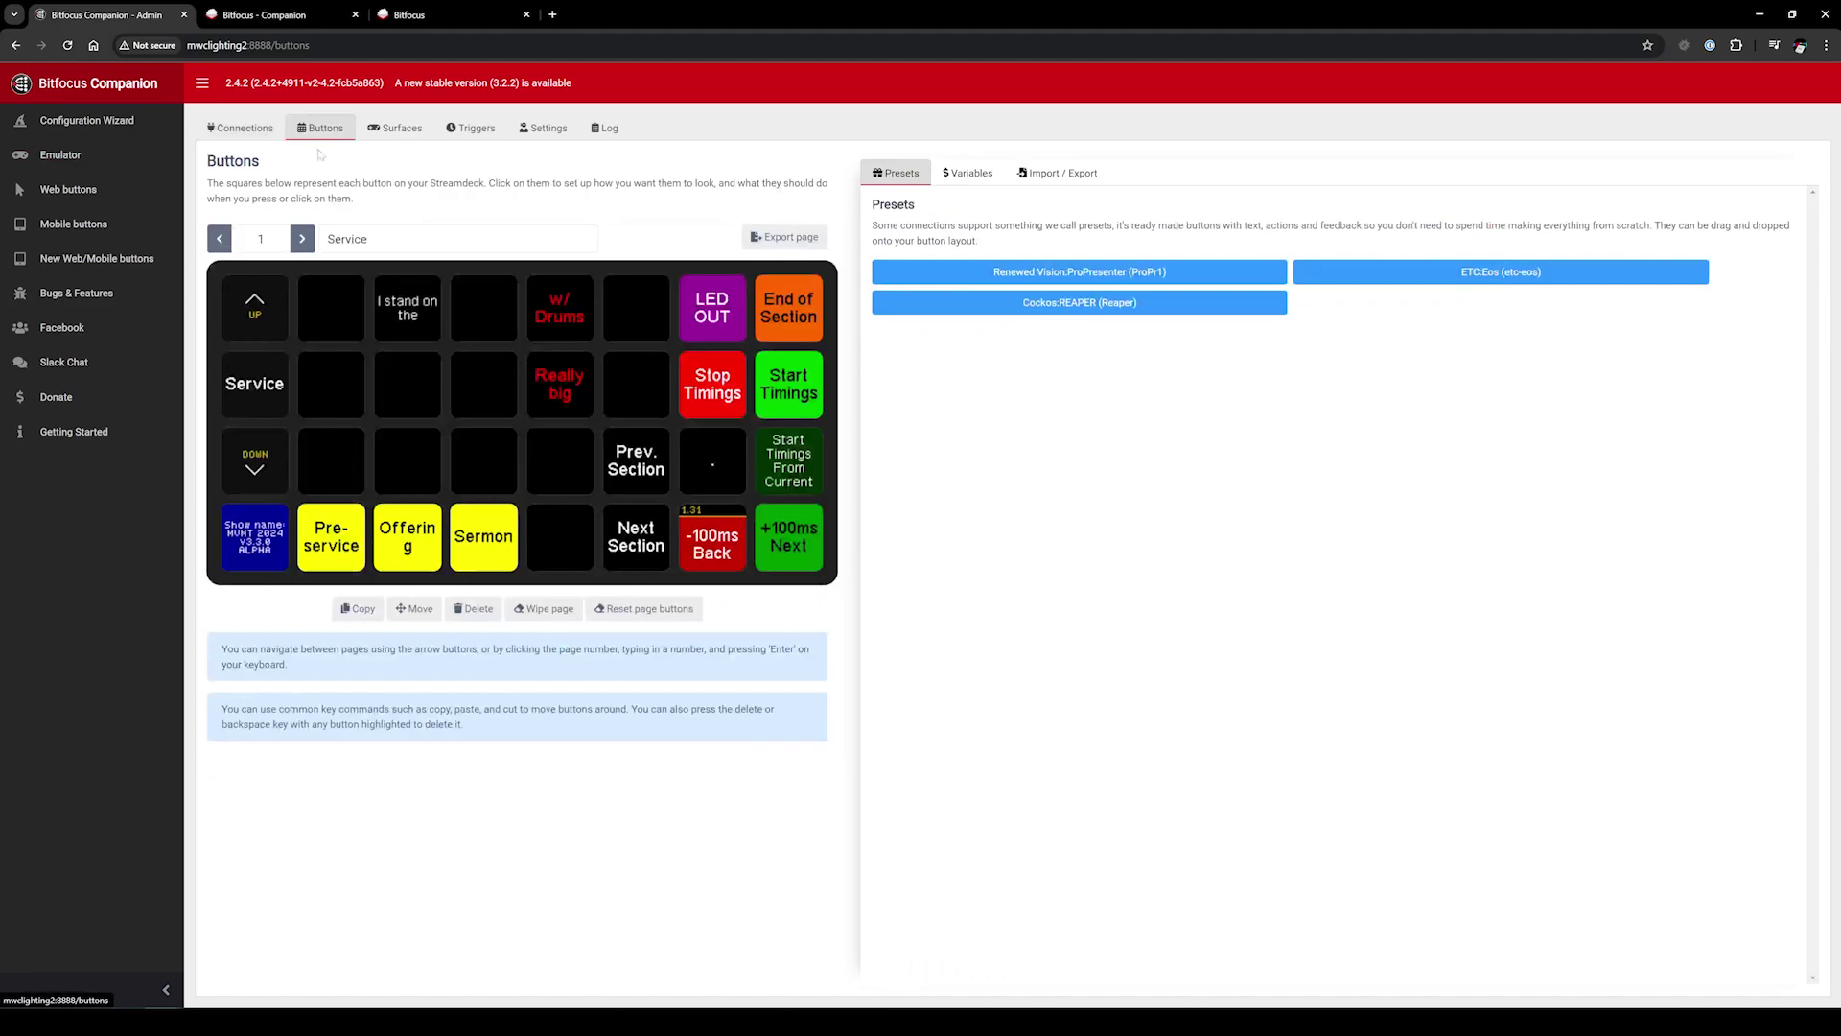
left_click(299, 238)
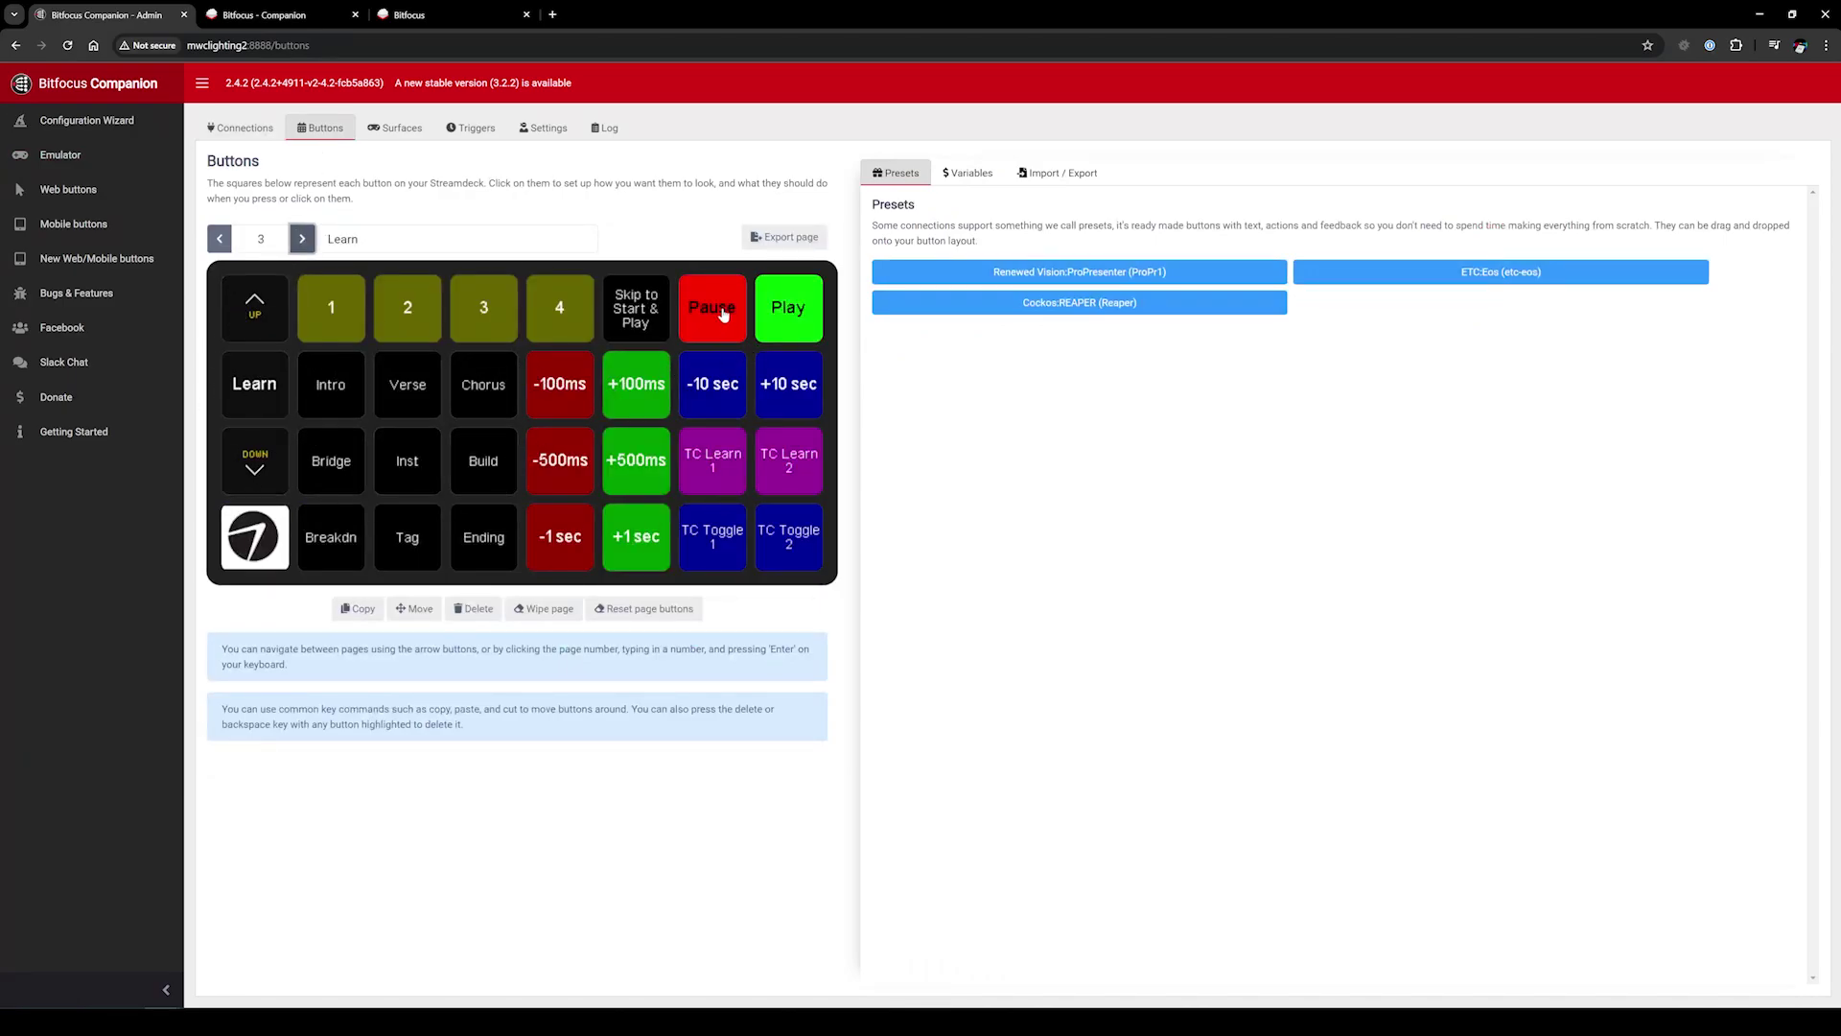
left_click(302, 238)
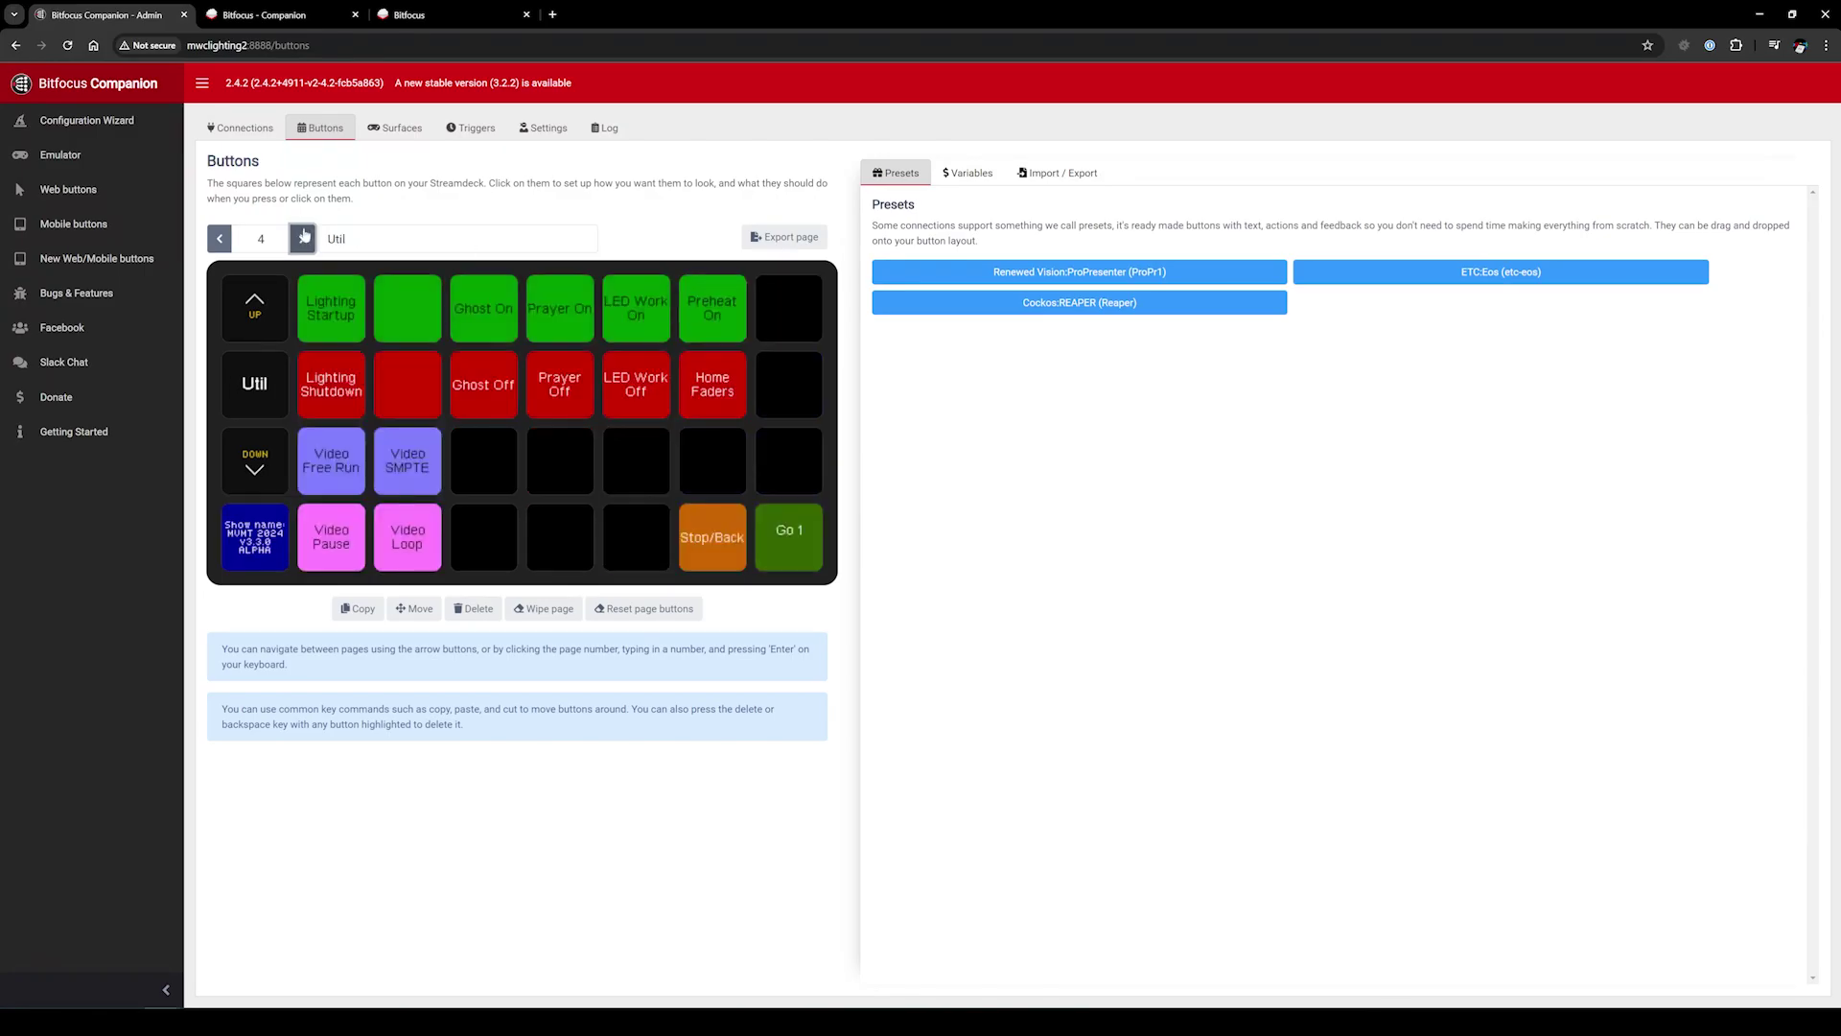
left_click(346, 333)
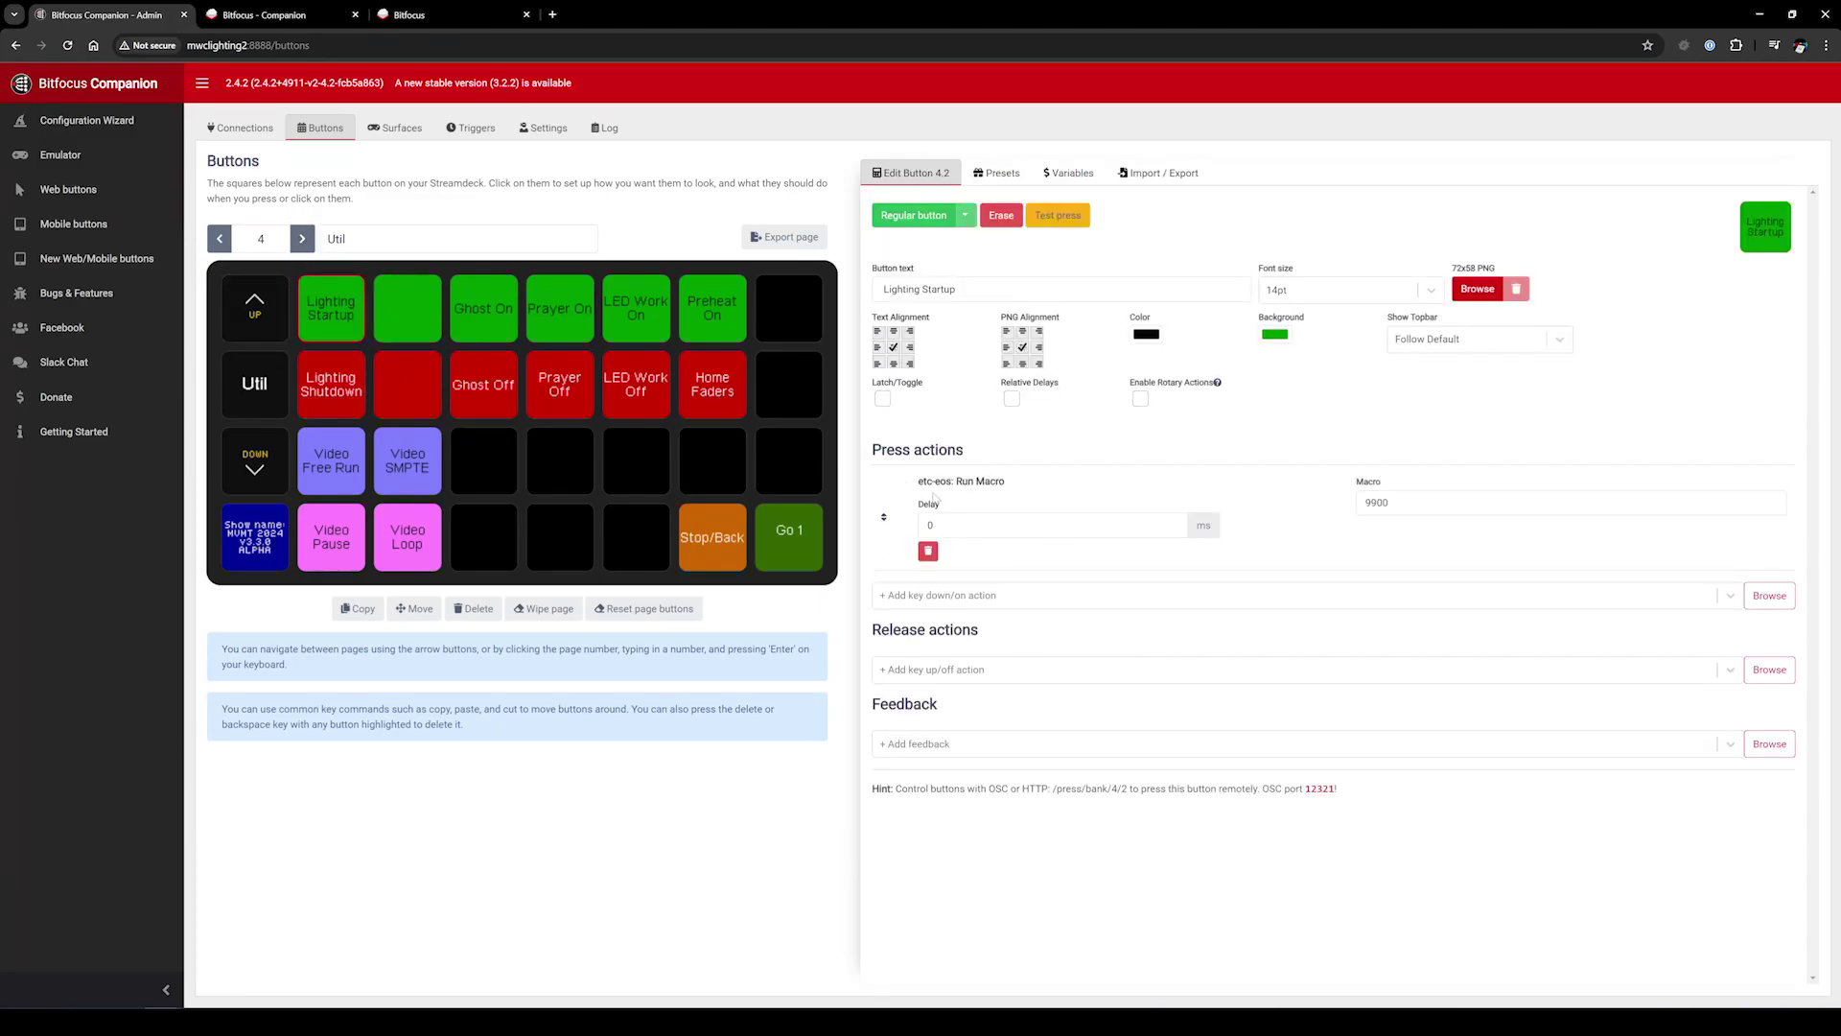
mouse_move(923, 481)
left_mouse_down()
mouse_move(975, 481)
mouse_move(954, 480)
left_mouse_up()
double_click(1378, 502)
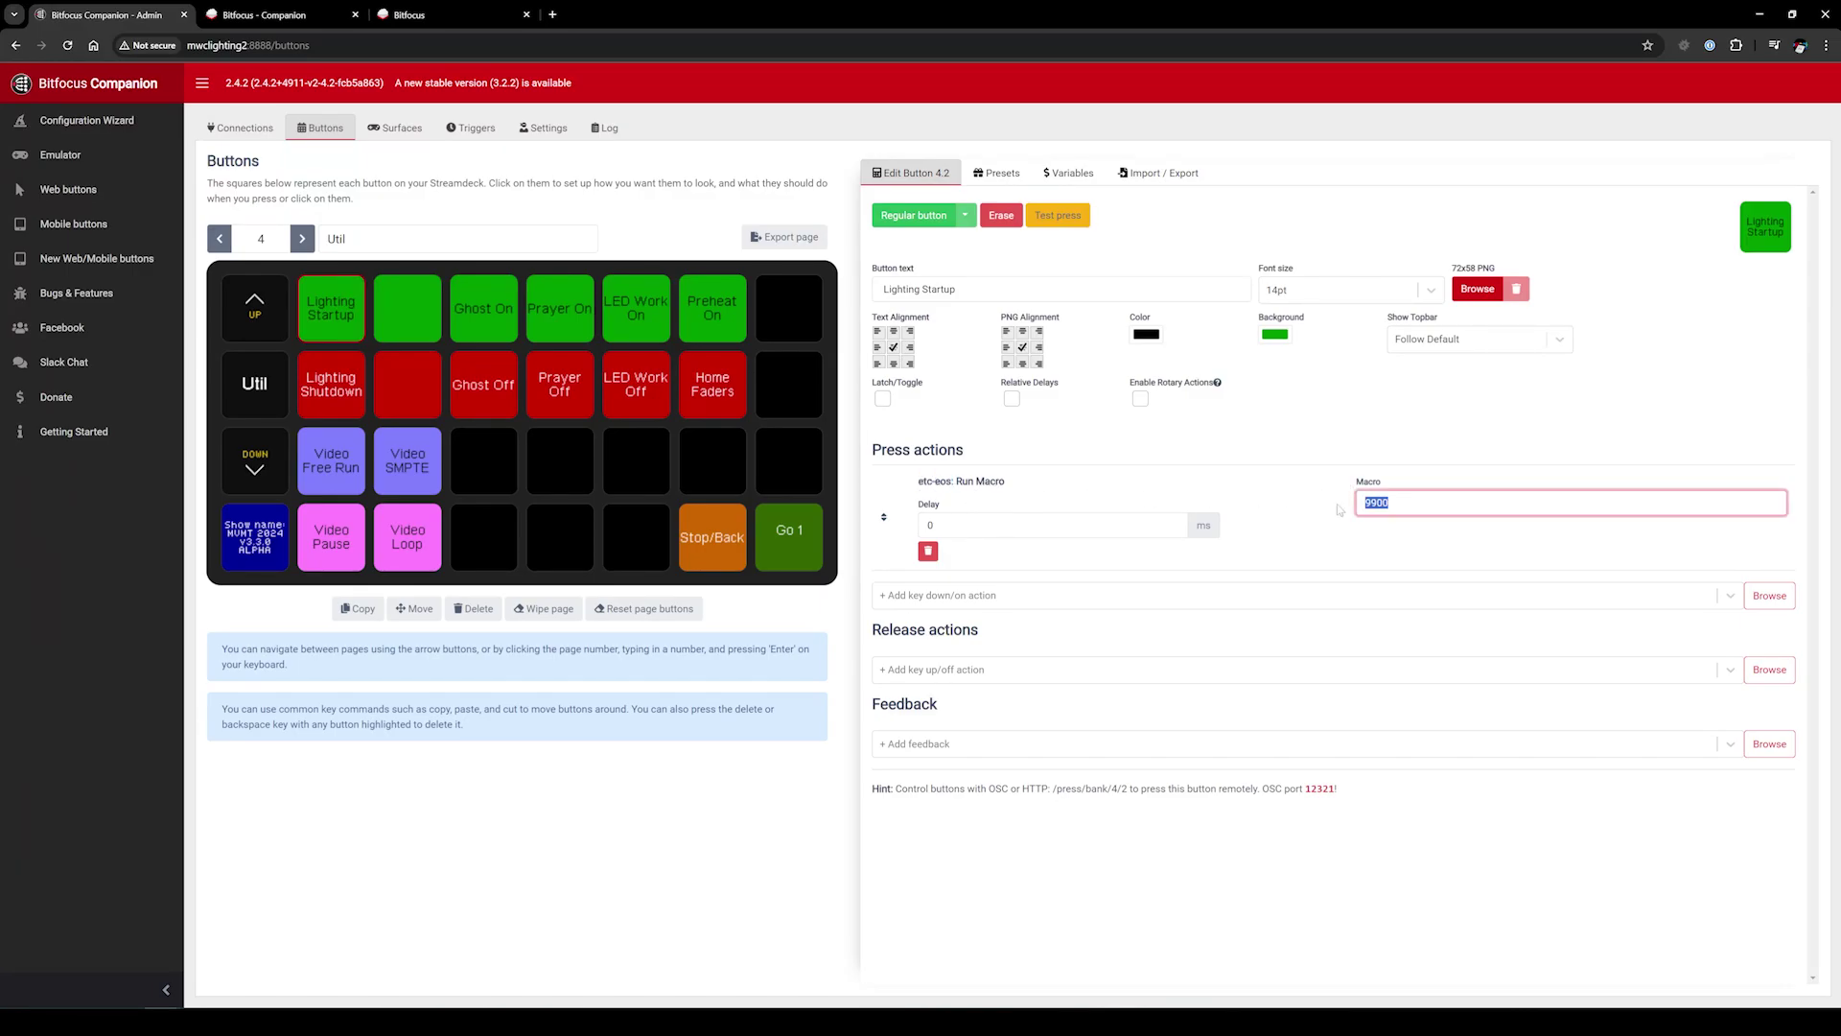
left_click(1318, 523)
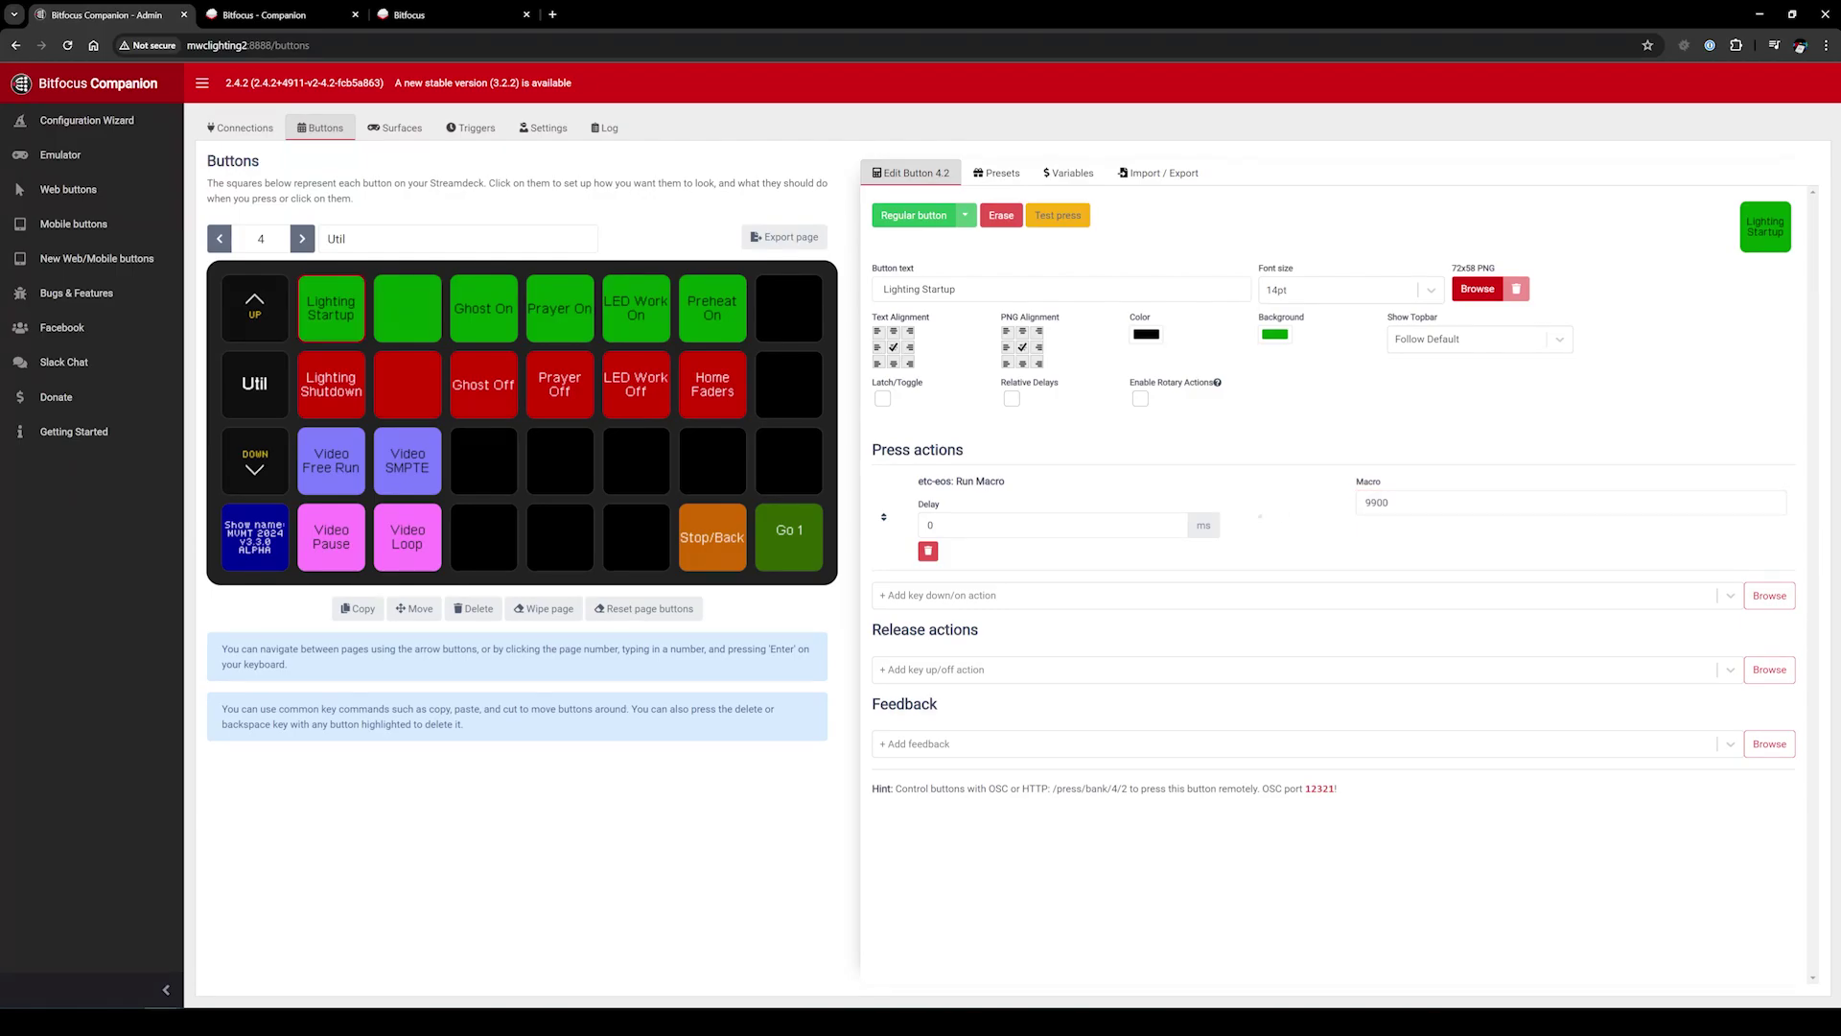
Add an etc-eos Run Macro action to the Lighting Startup button's press actions
left_click(1776, 598)
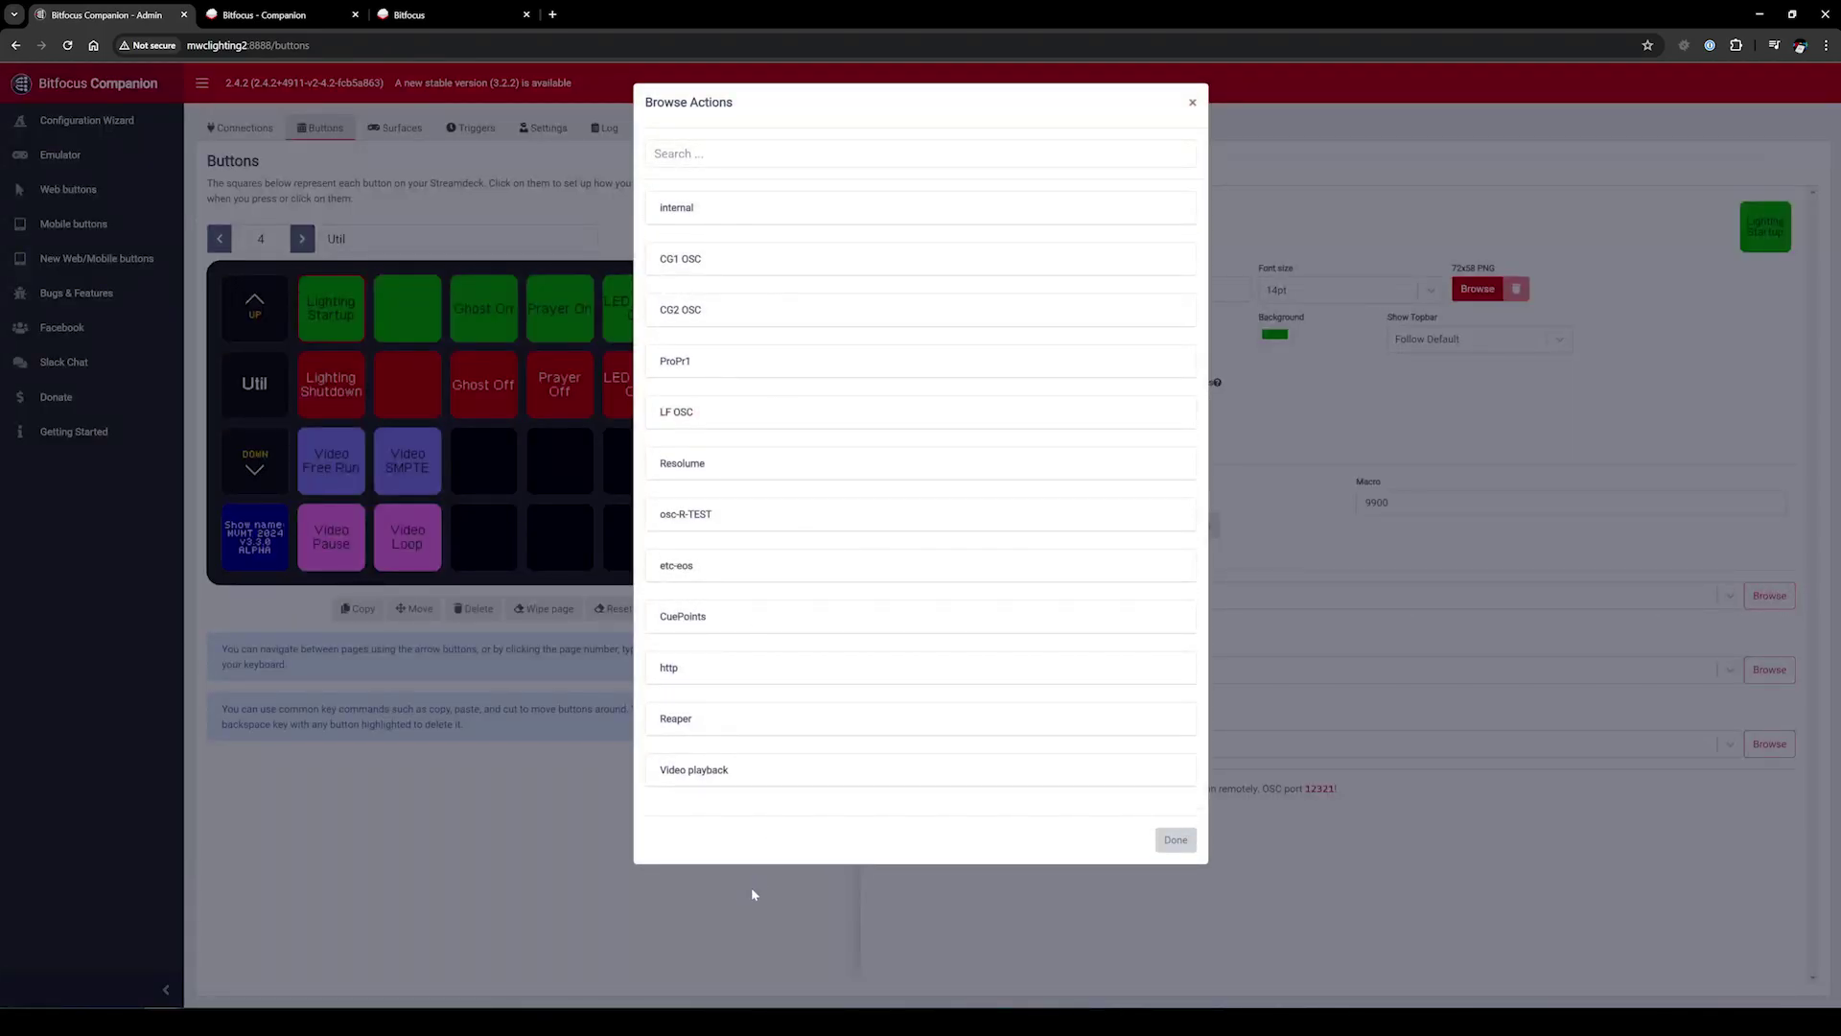
left_click(679, 567)
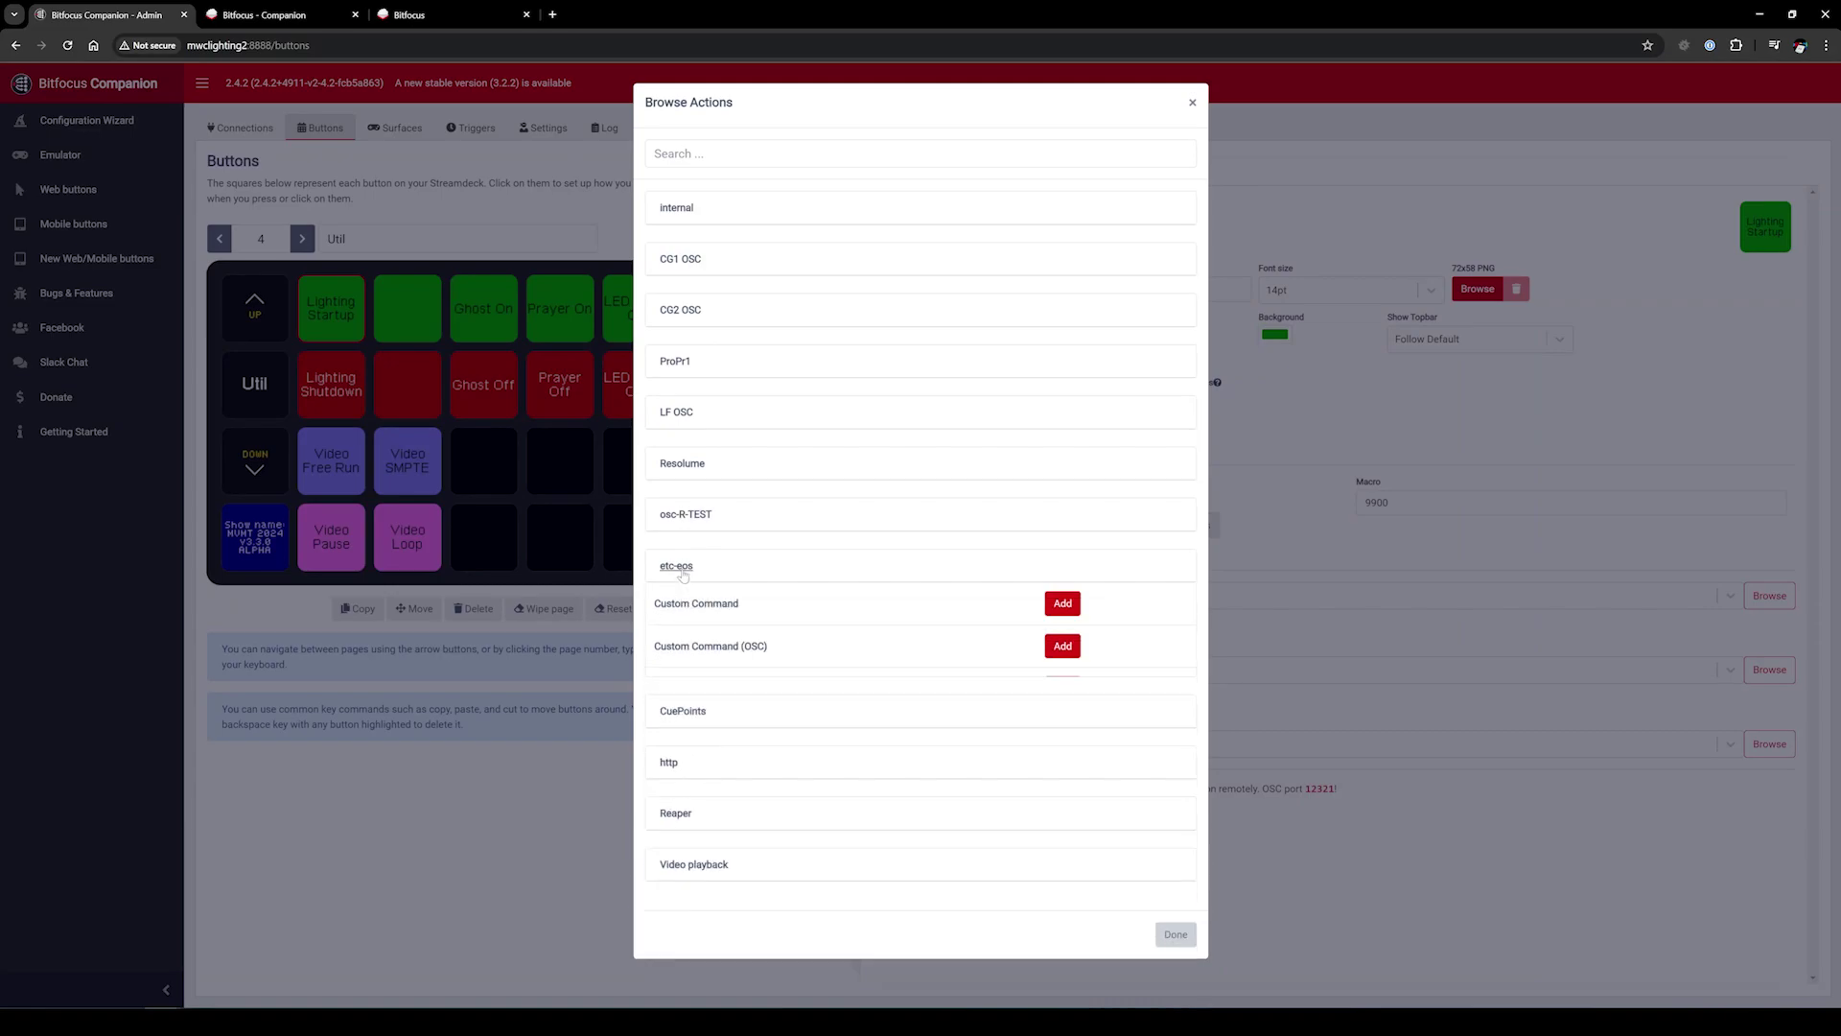
scroll(781, 647, "down", 5)
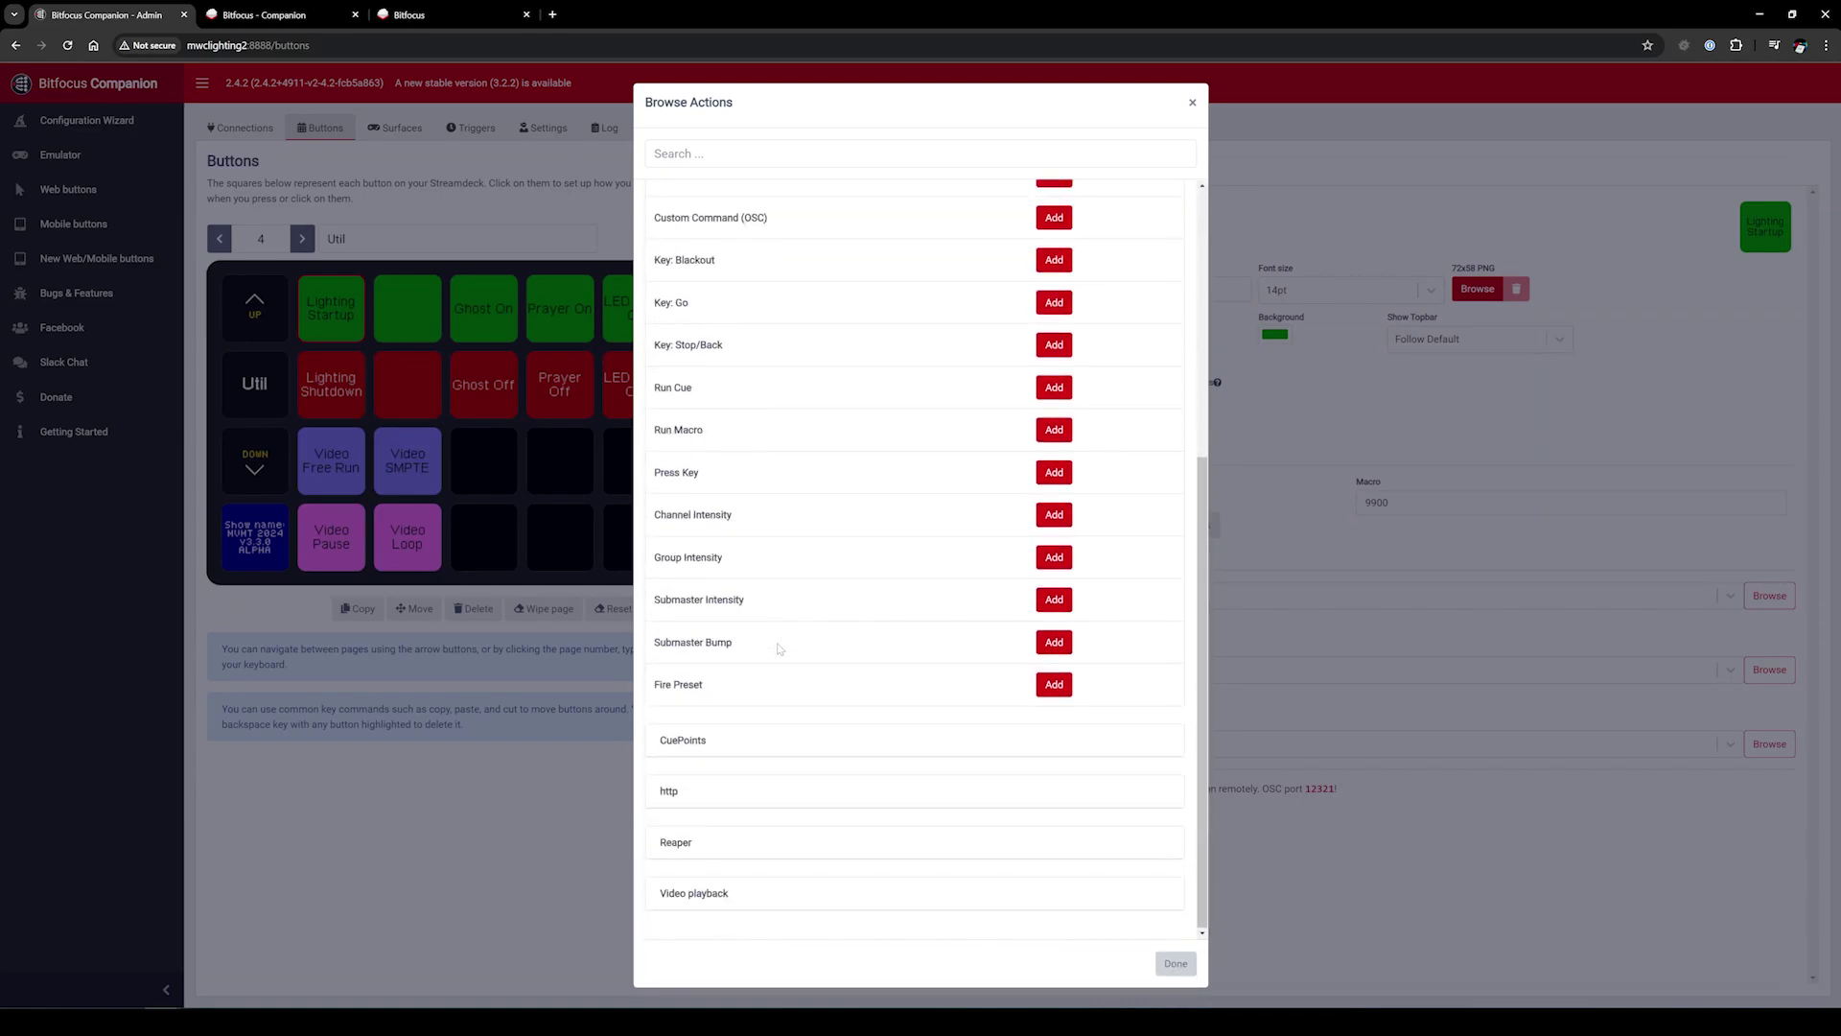
scroll(783, 639, "up", 3)
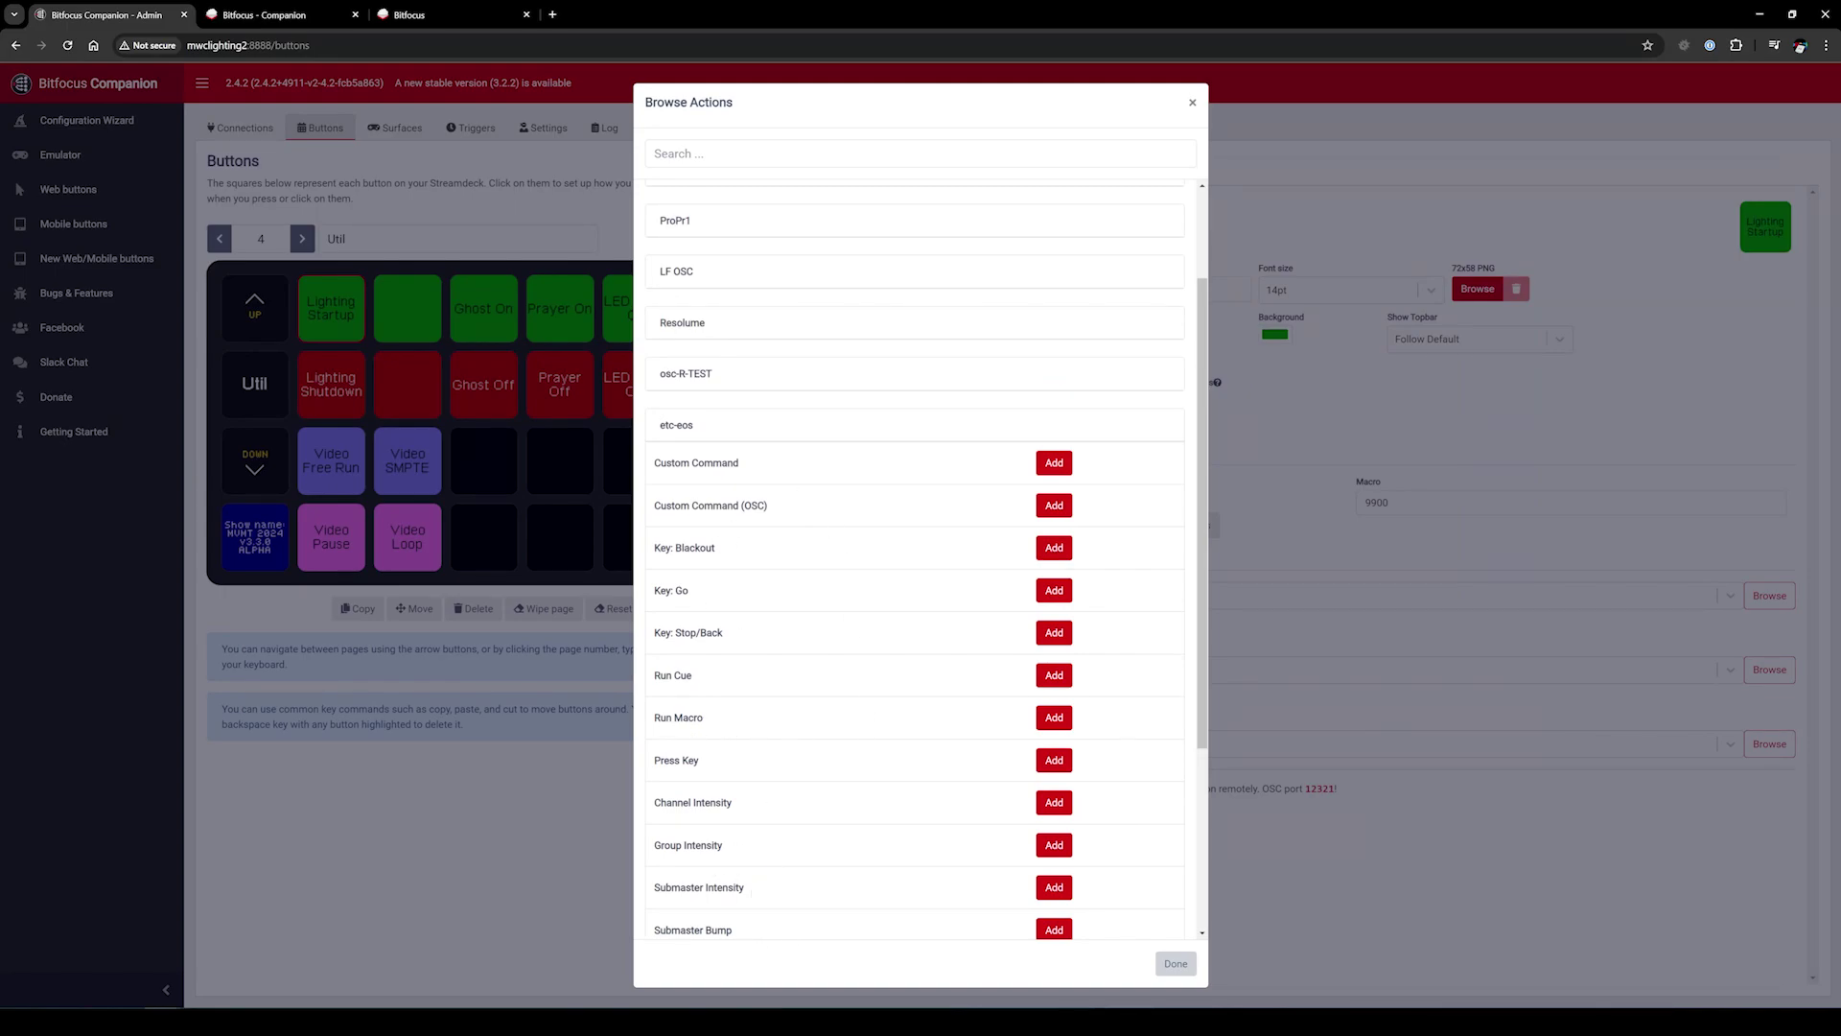
triple_click(721, 723)
left_click(1059, 719)
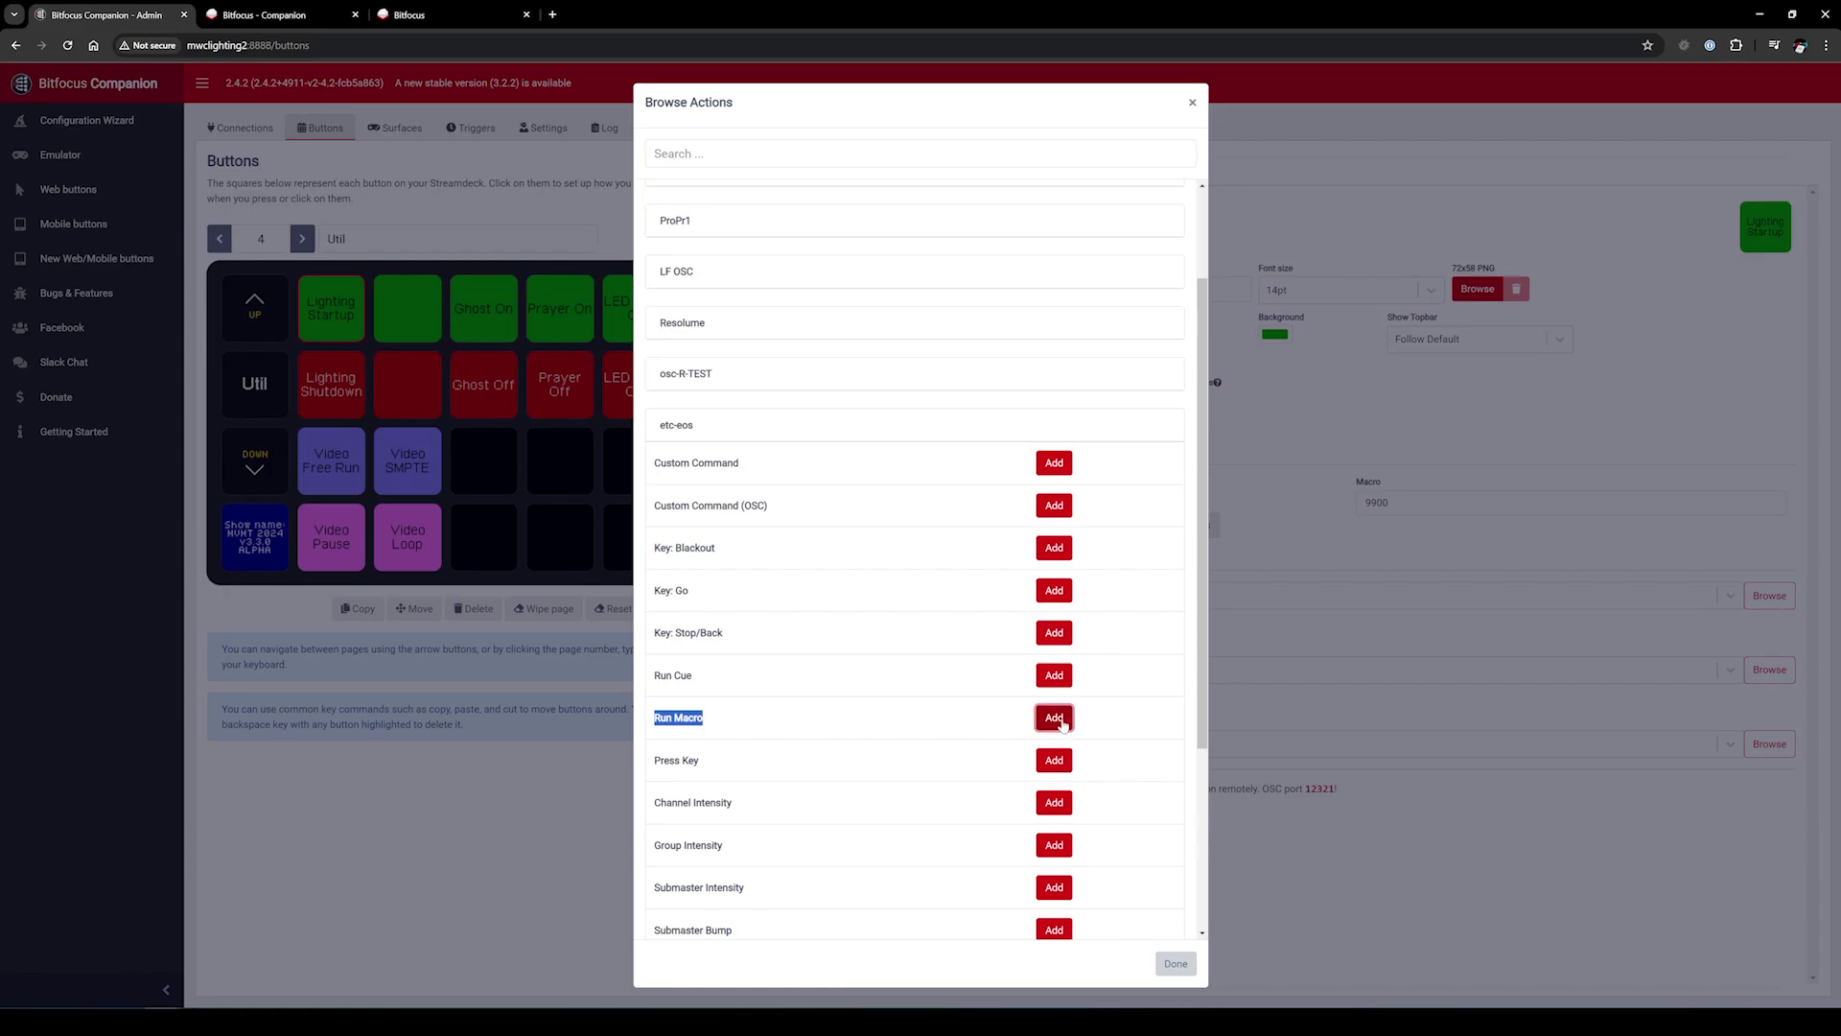
left_click(1176, 963)
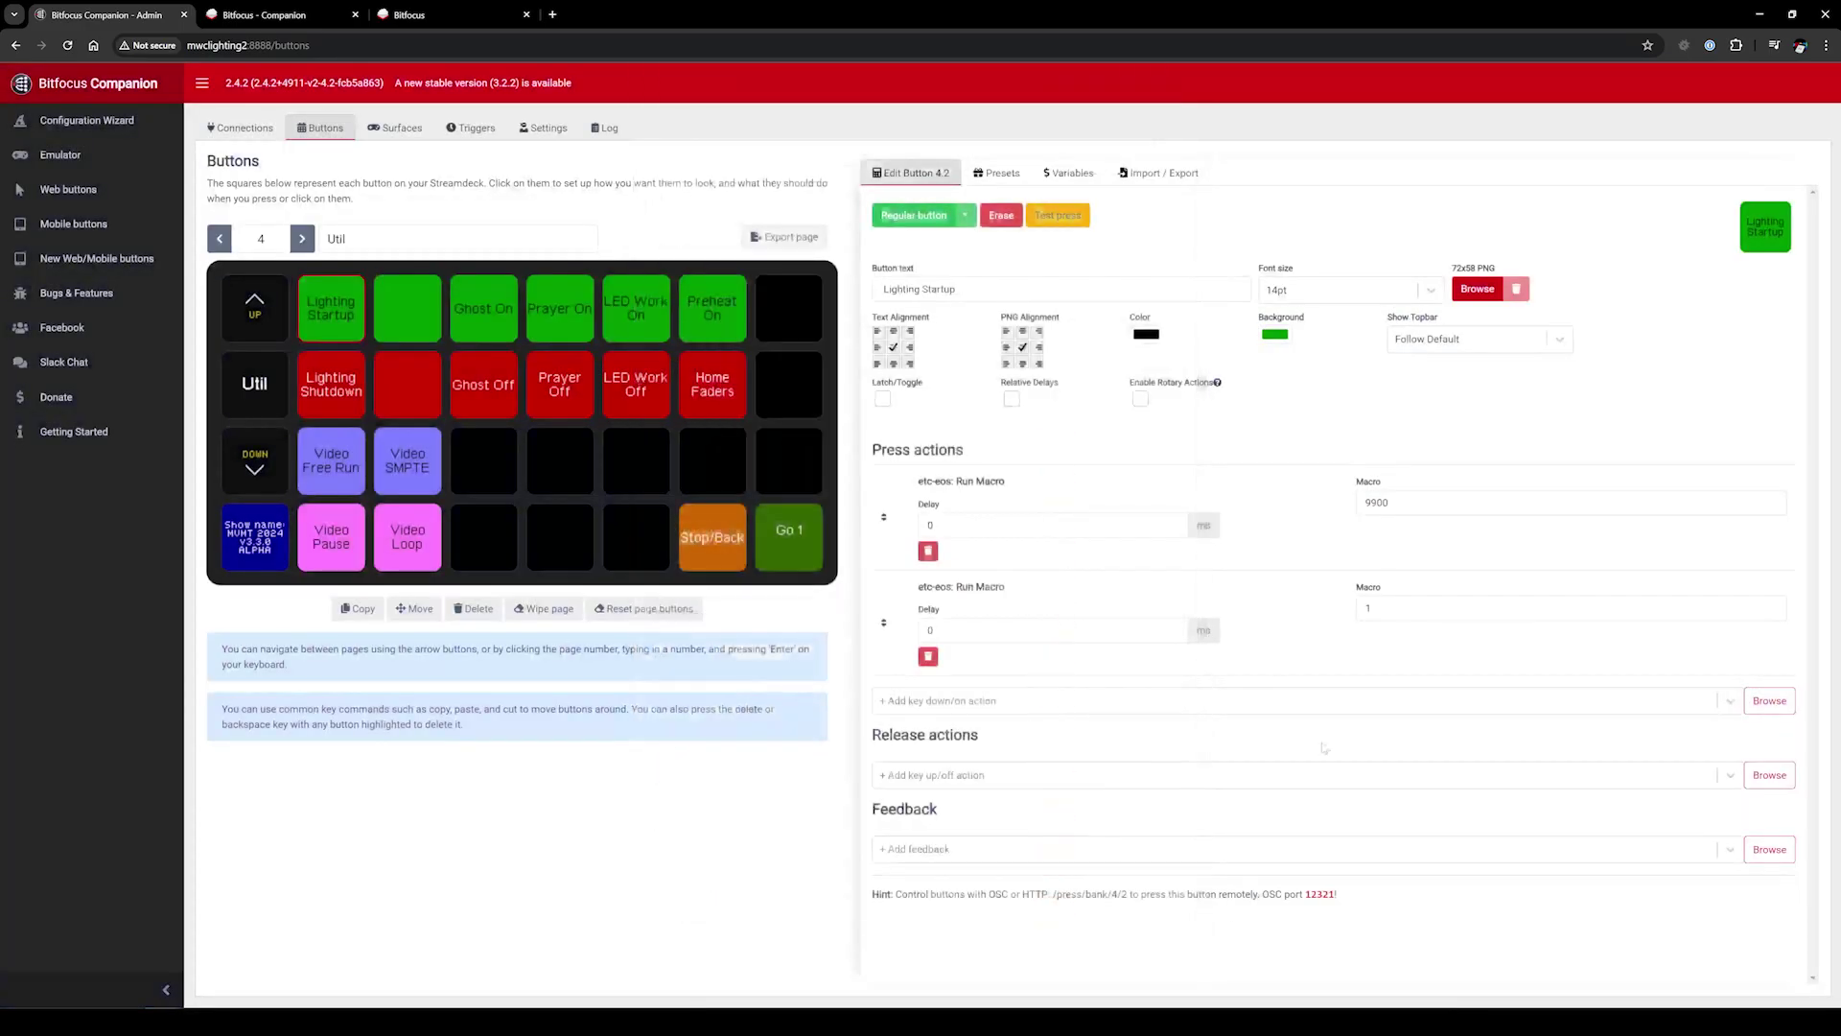
Check the macro and delay fields of the second Run Macro action, and delete that action
key("shift+Tab")
key("shift+Tab")
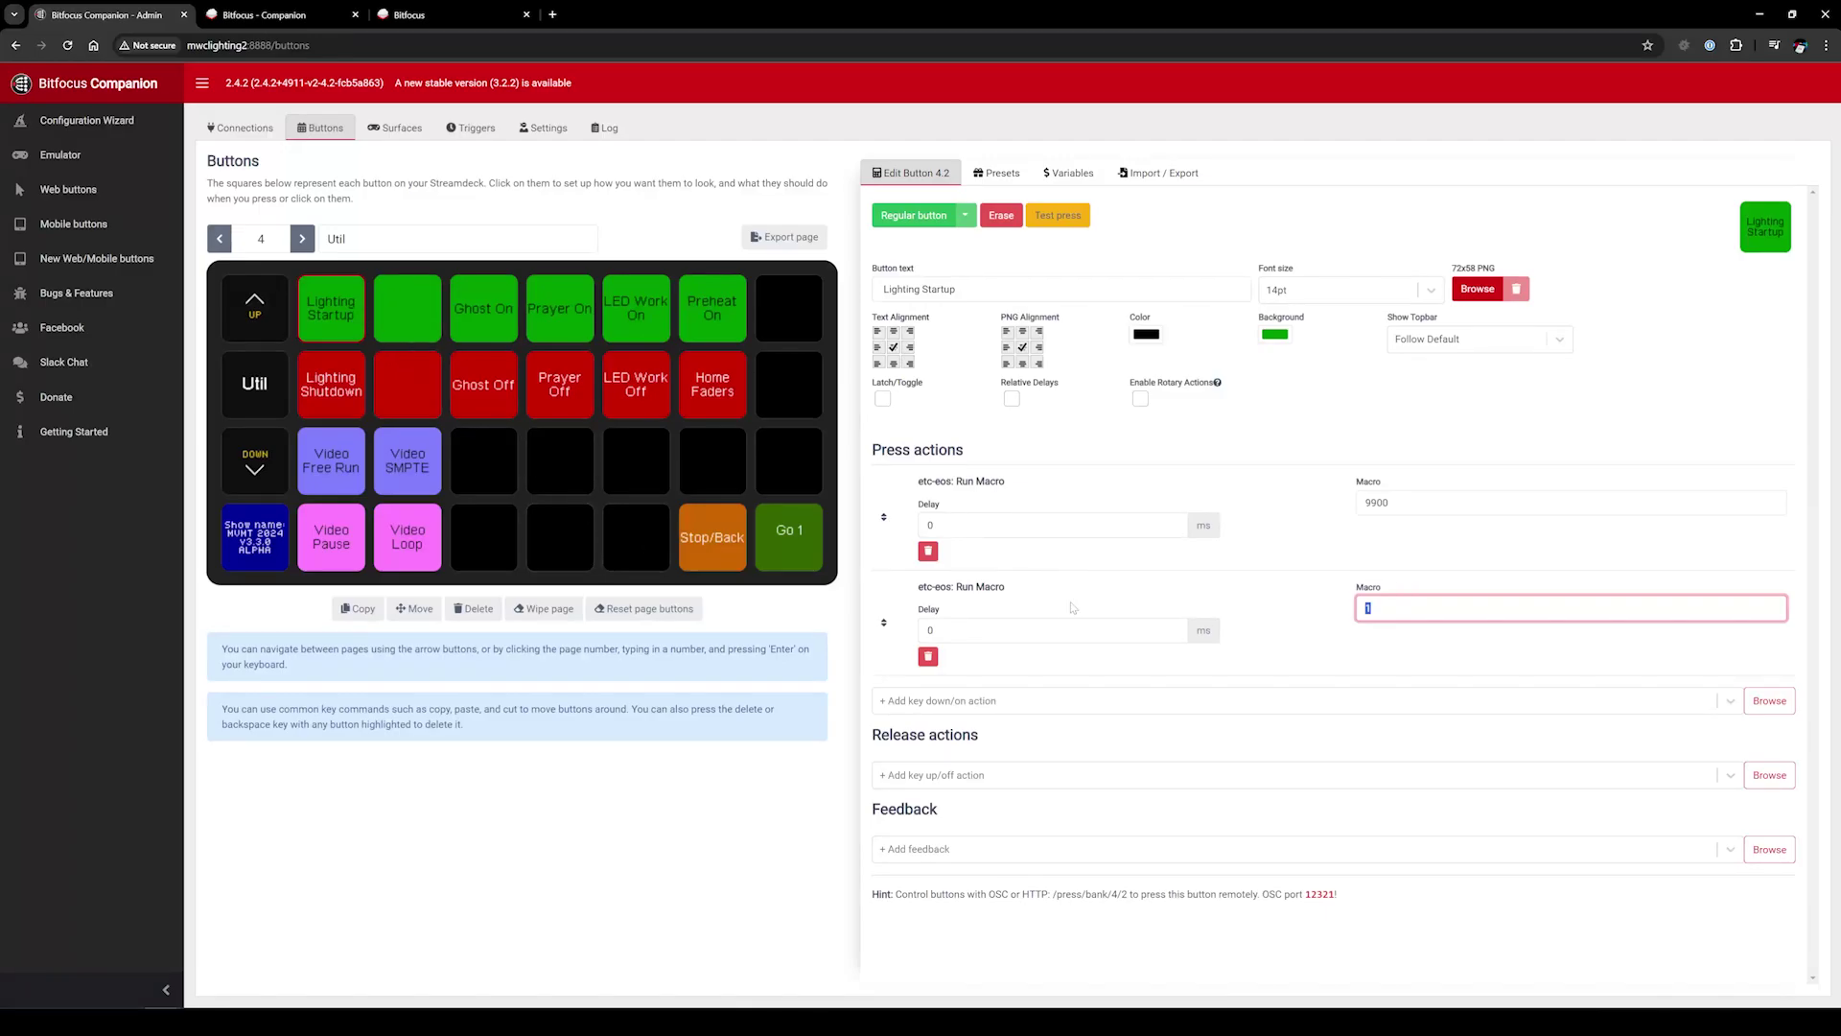
key("shift+Tab")
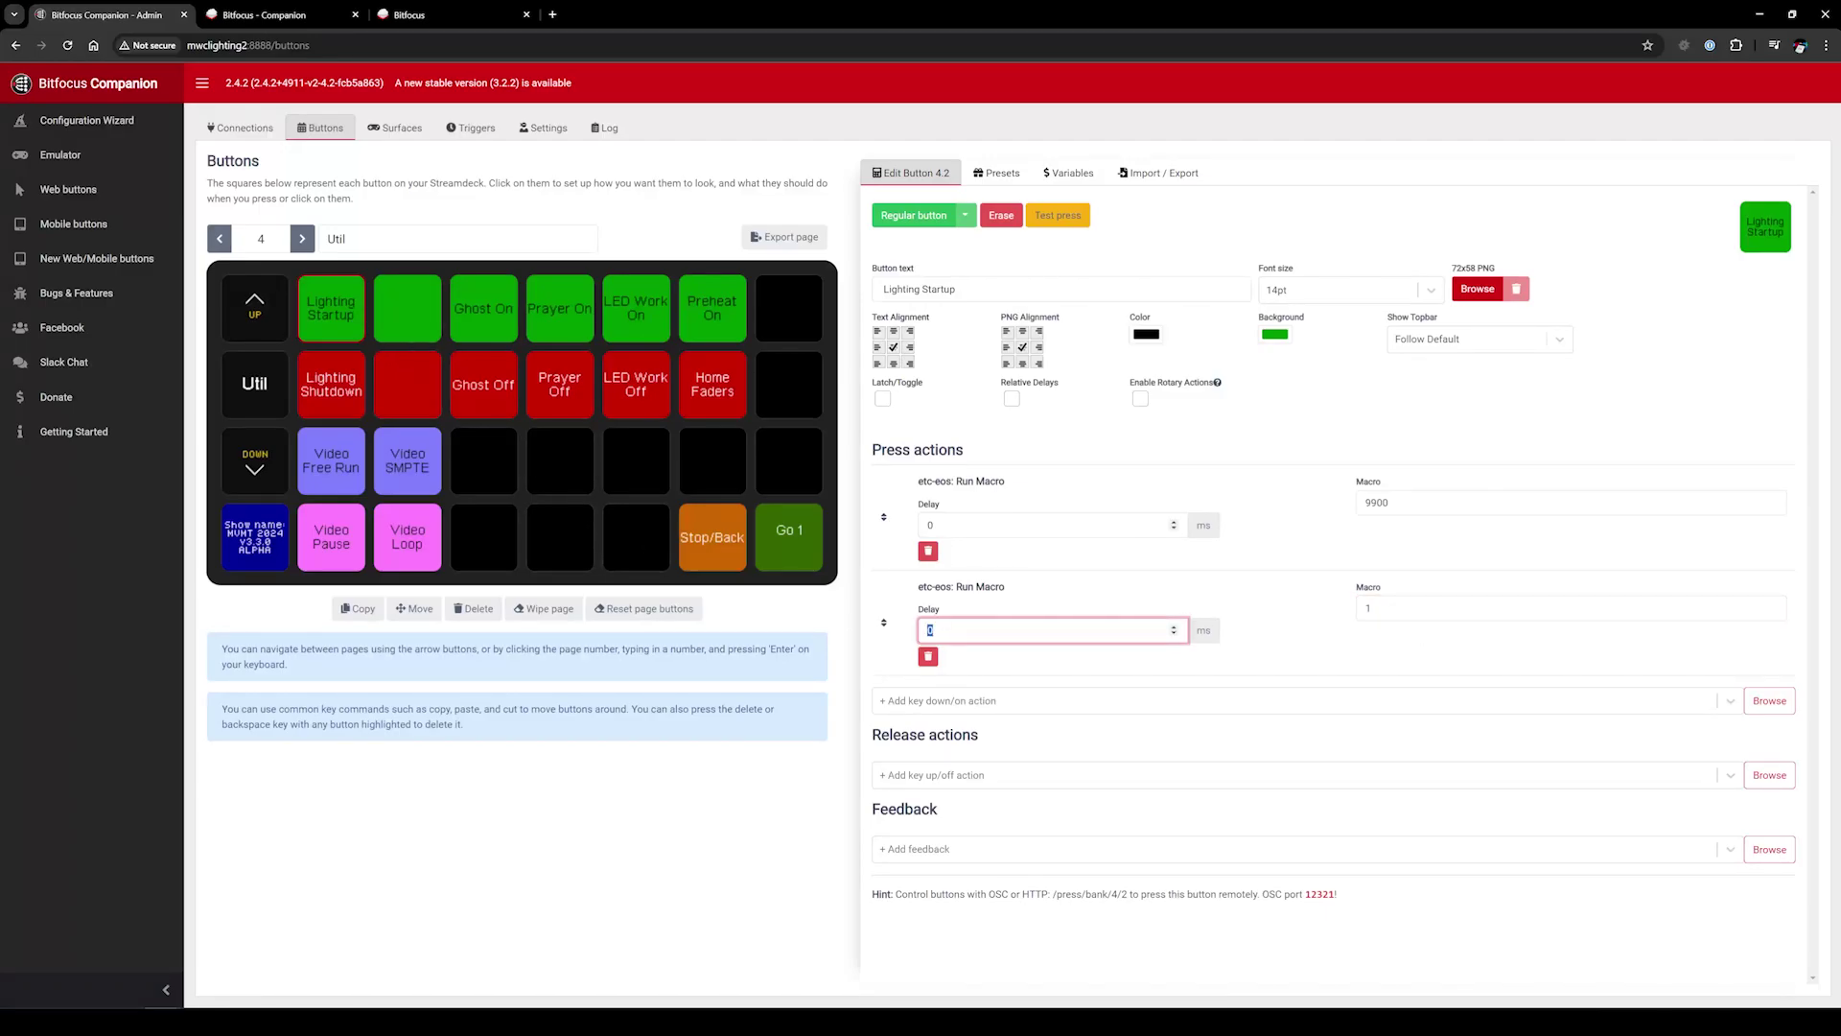
left_click(928, 658)
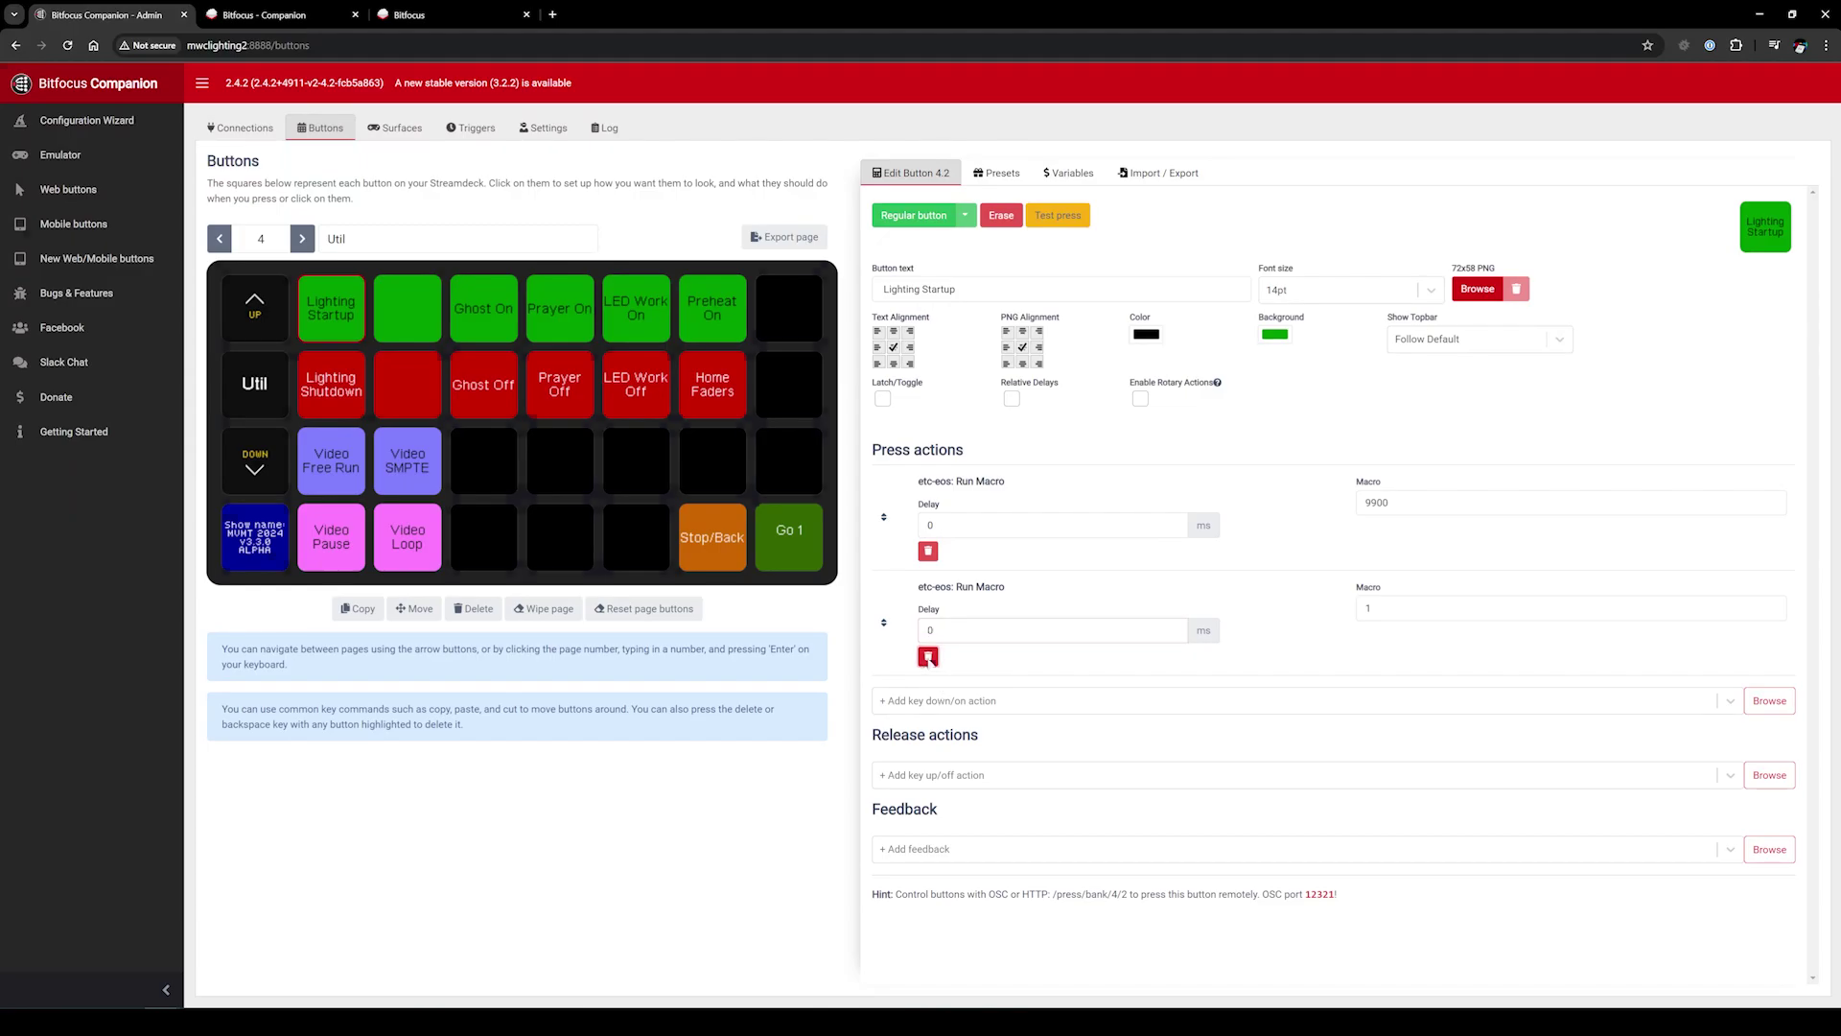
left_click(1072, 203)
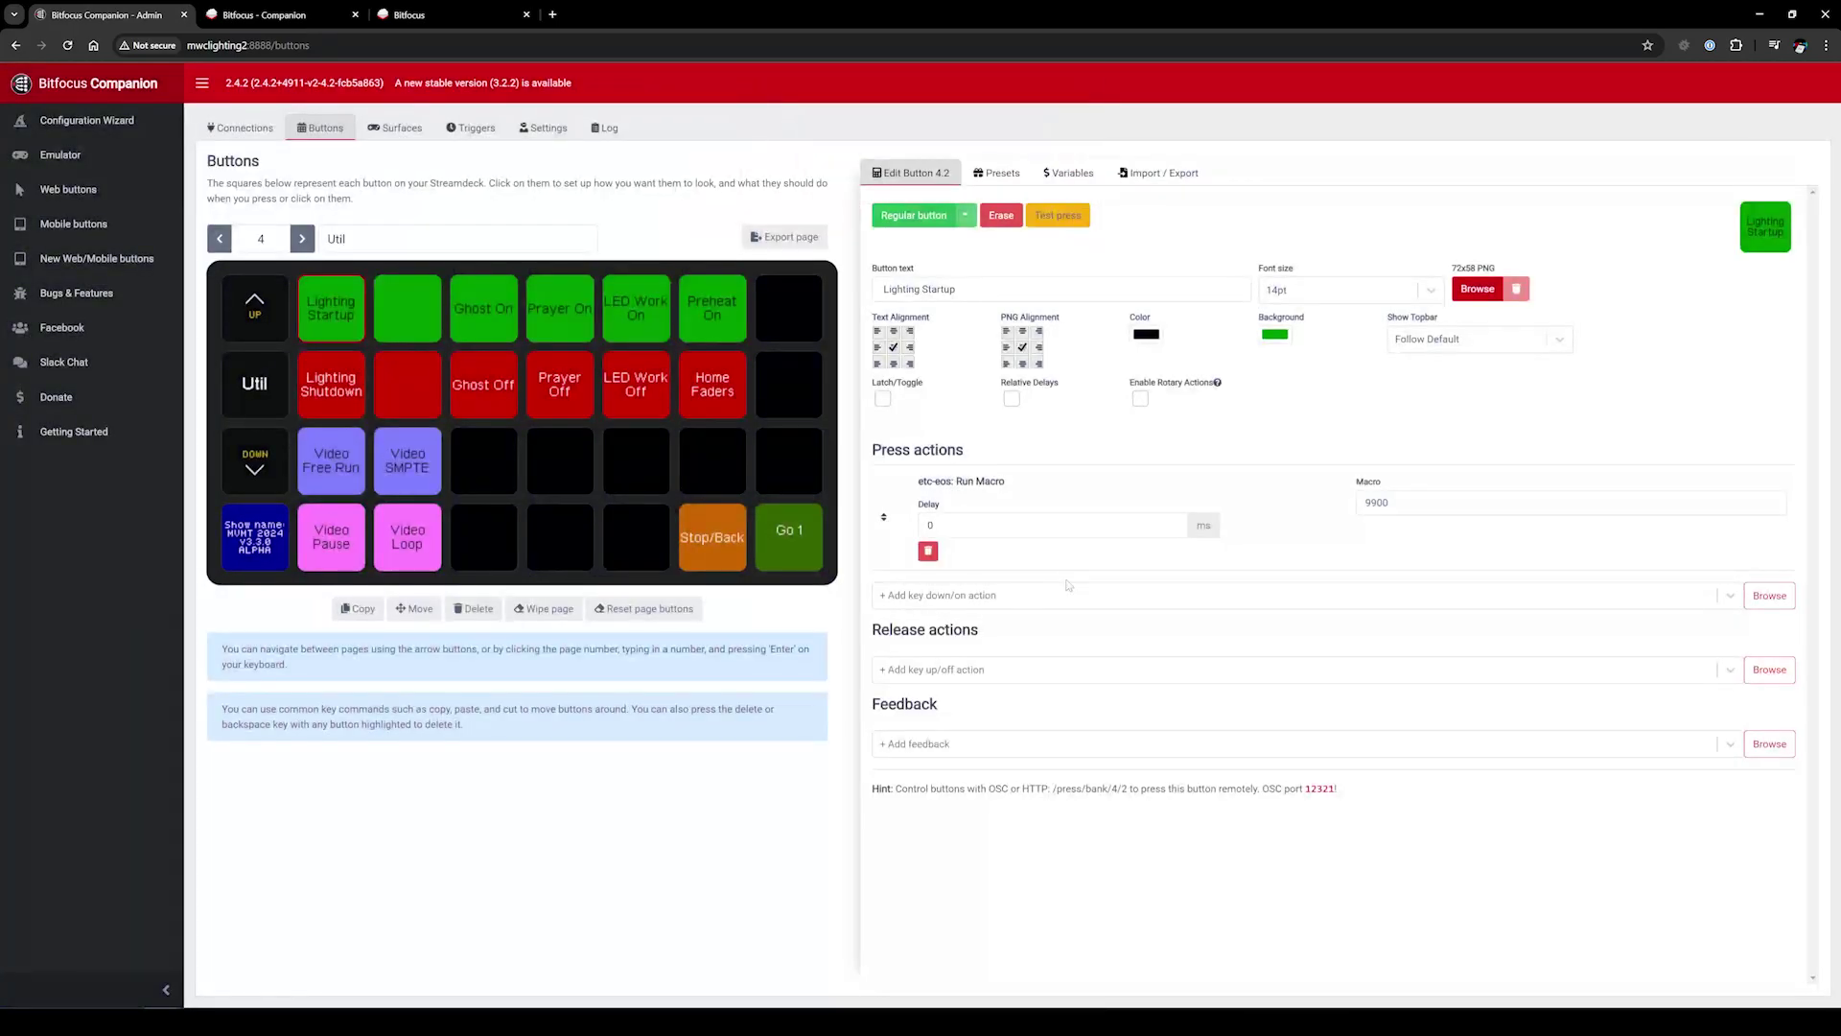
Examine the Lighting Startup button's press actions, release actions, feedback and button text sections
left_click_drag(871, 450, 1044, 464)
left_click_drag(871, 630, 1055, 632)
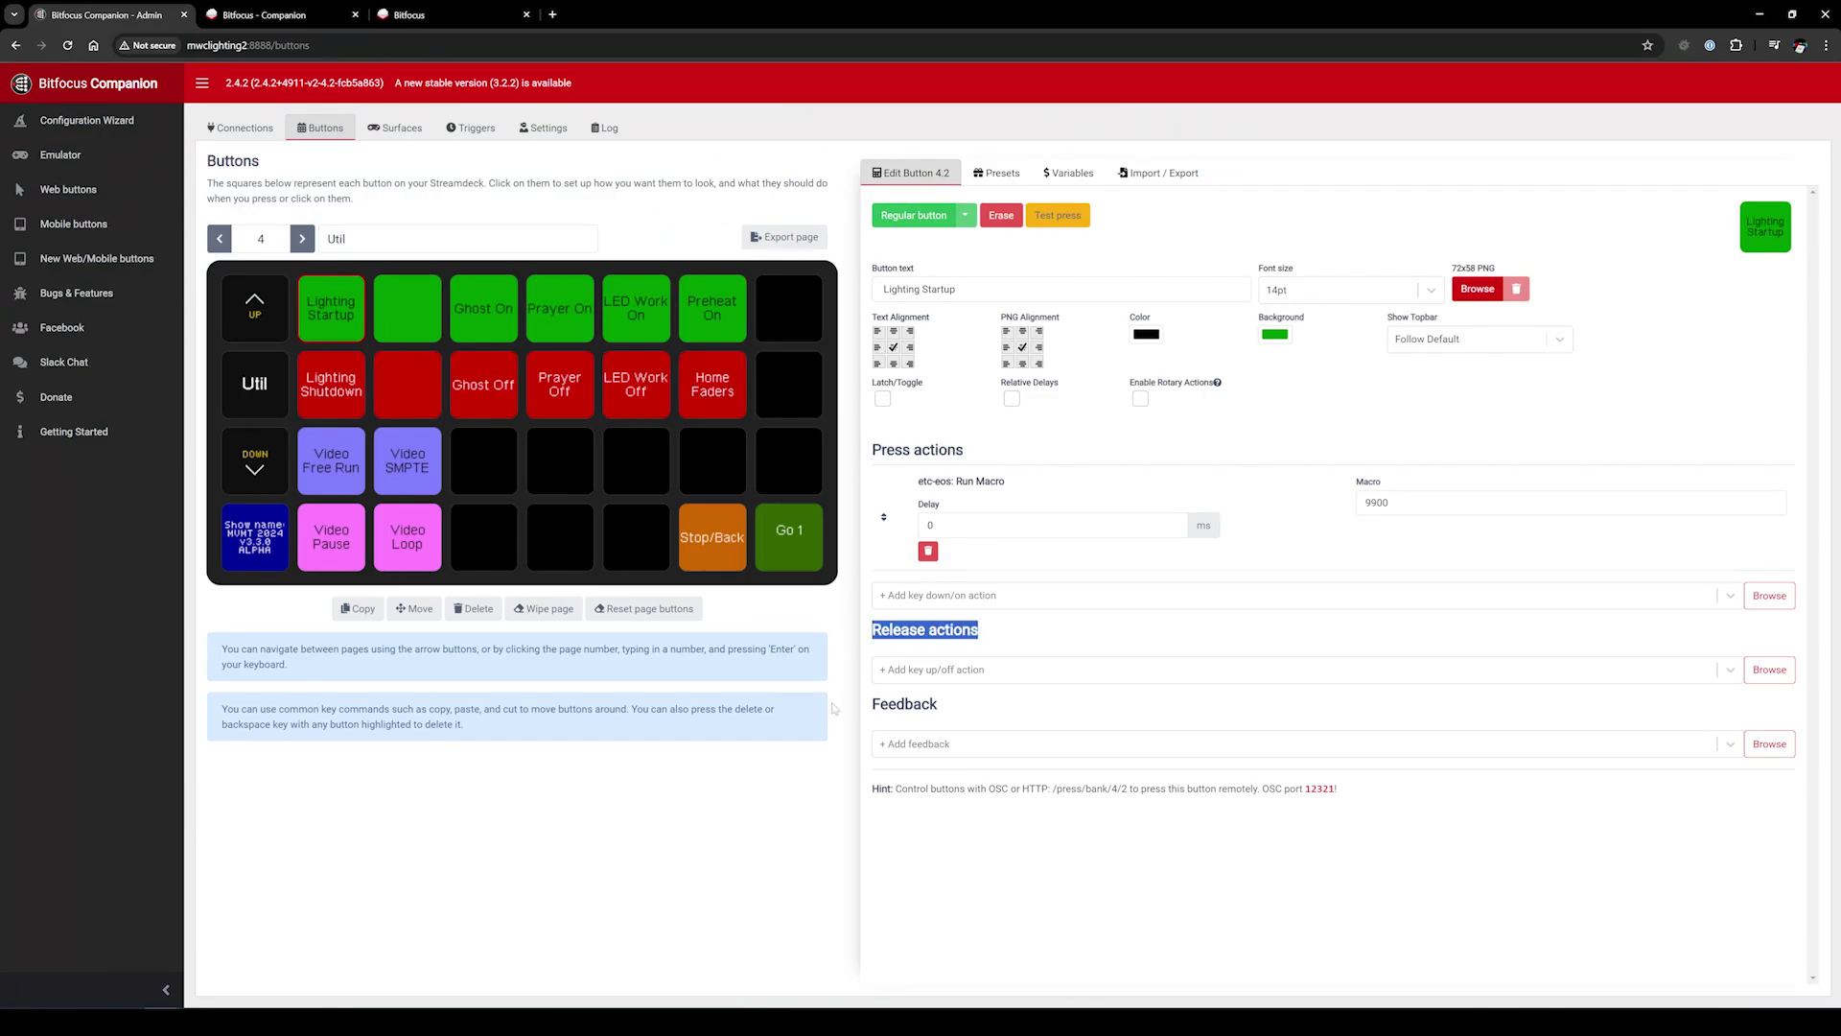
left_click_drag(880, 704, 1011, 721)
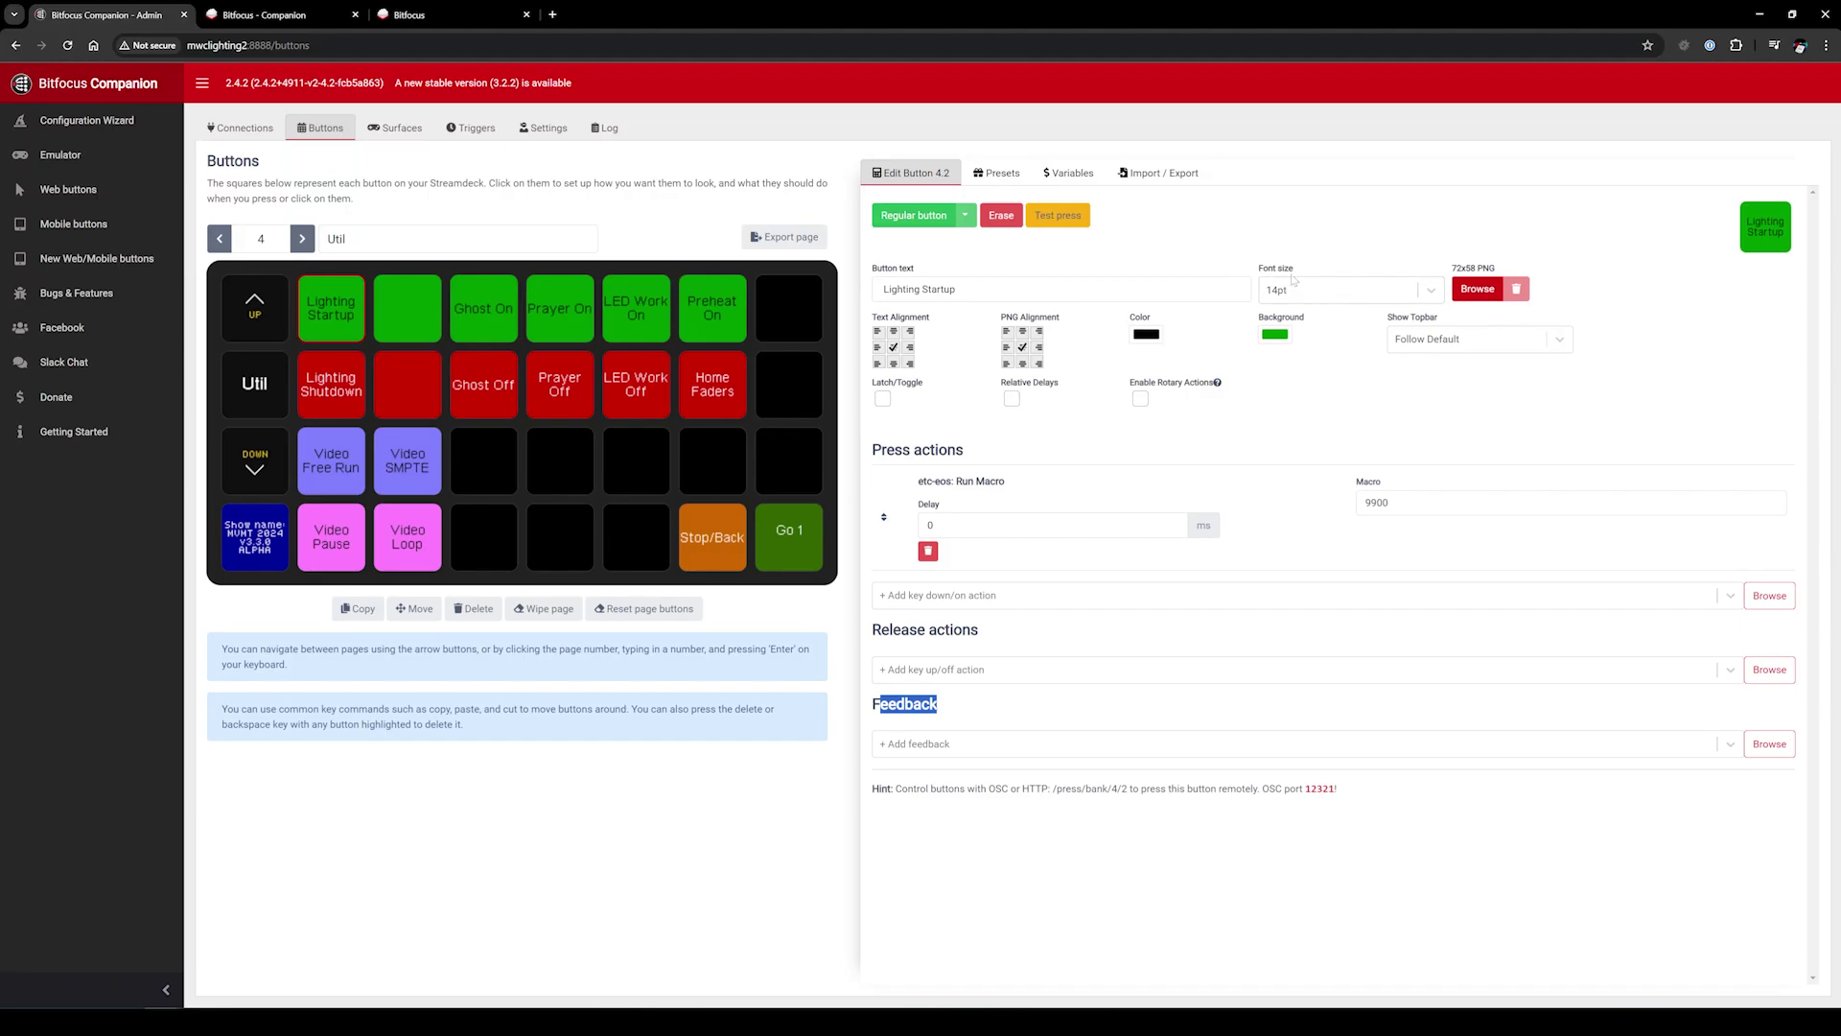
left_click(1093, 289)
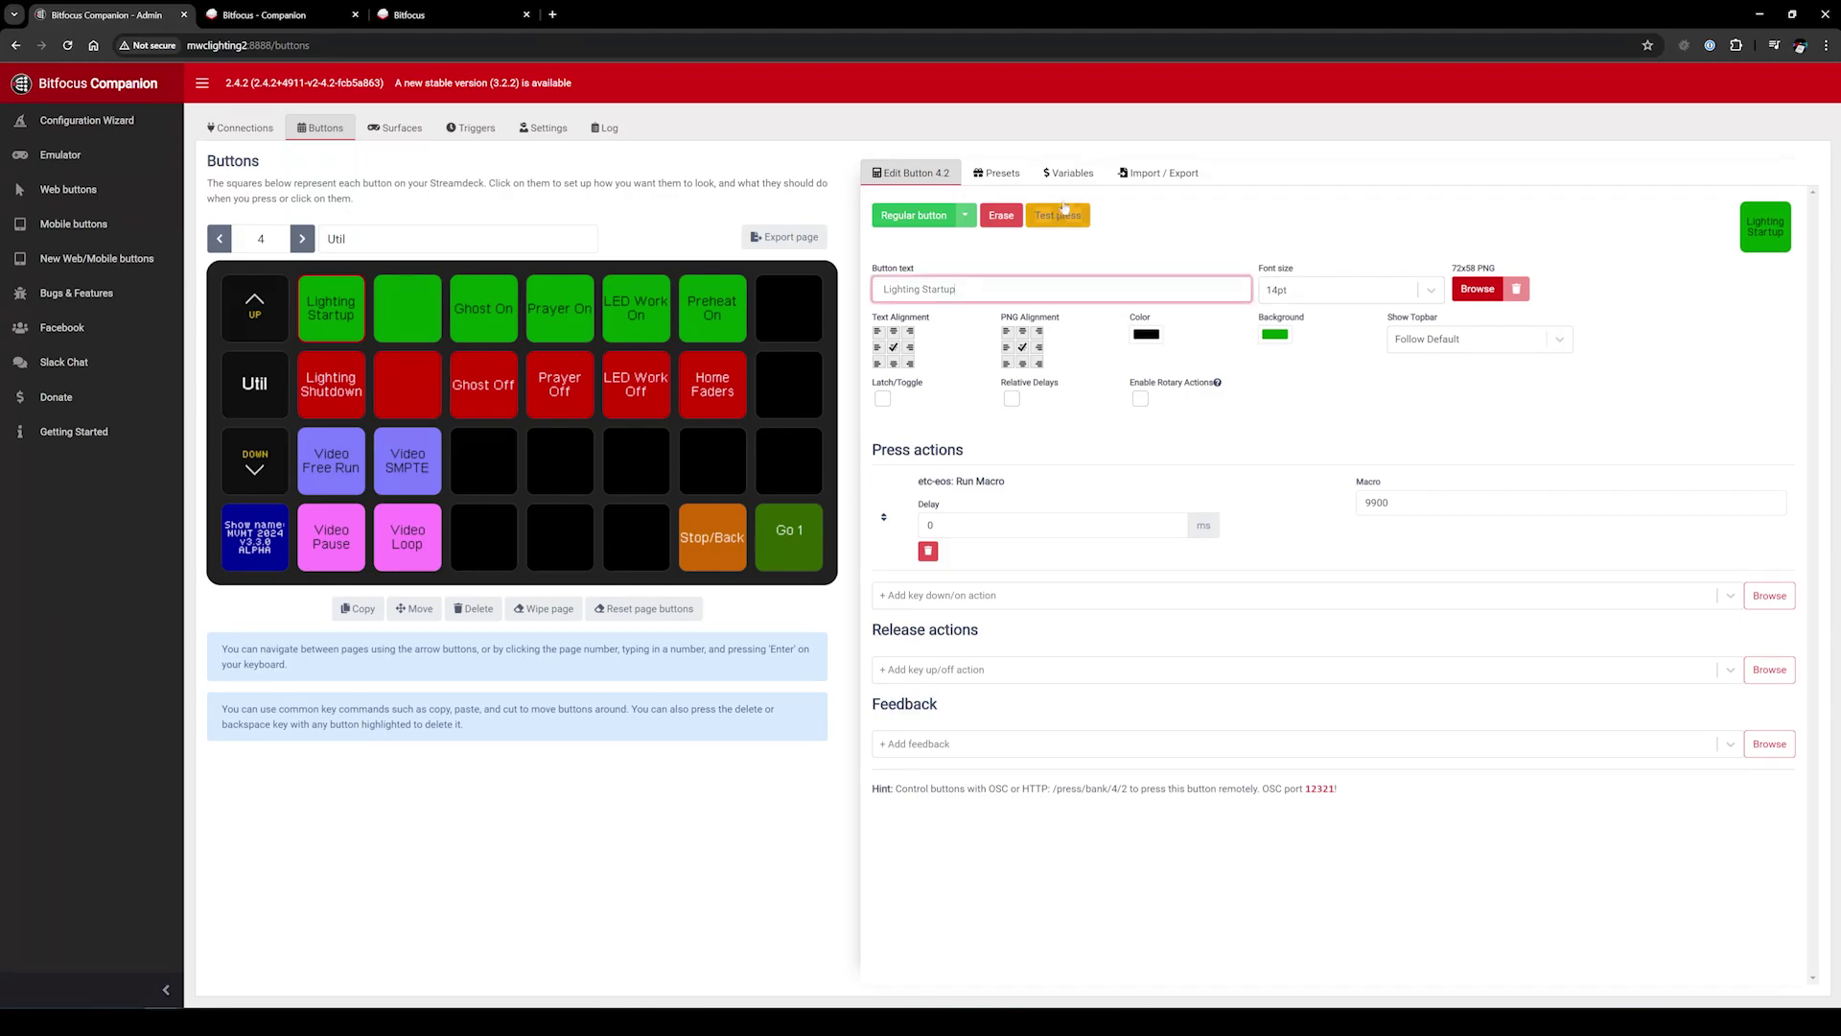
Open the list of variables for the etc-eos connection and review the available cue, show and softkey variables
left_click(1073, 174)
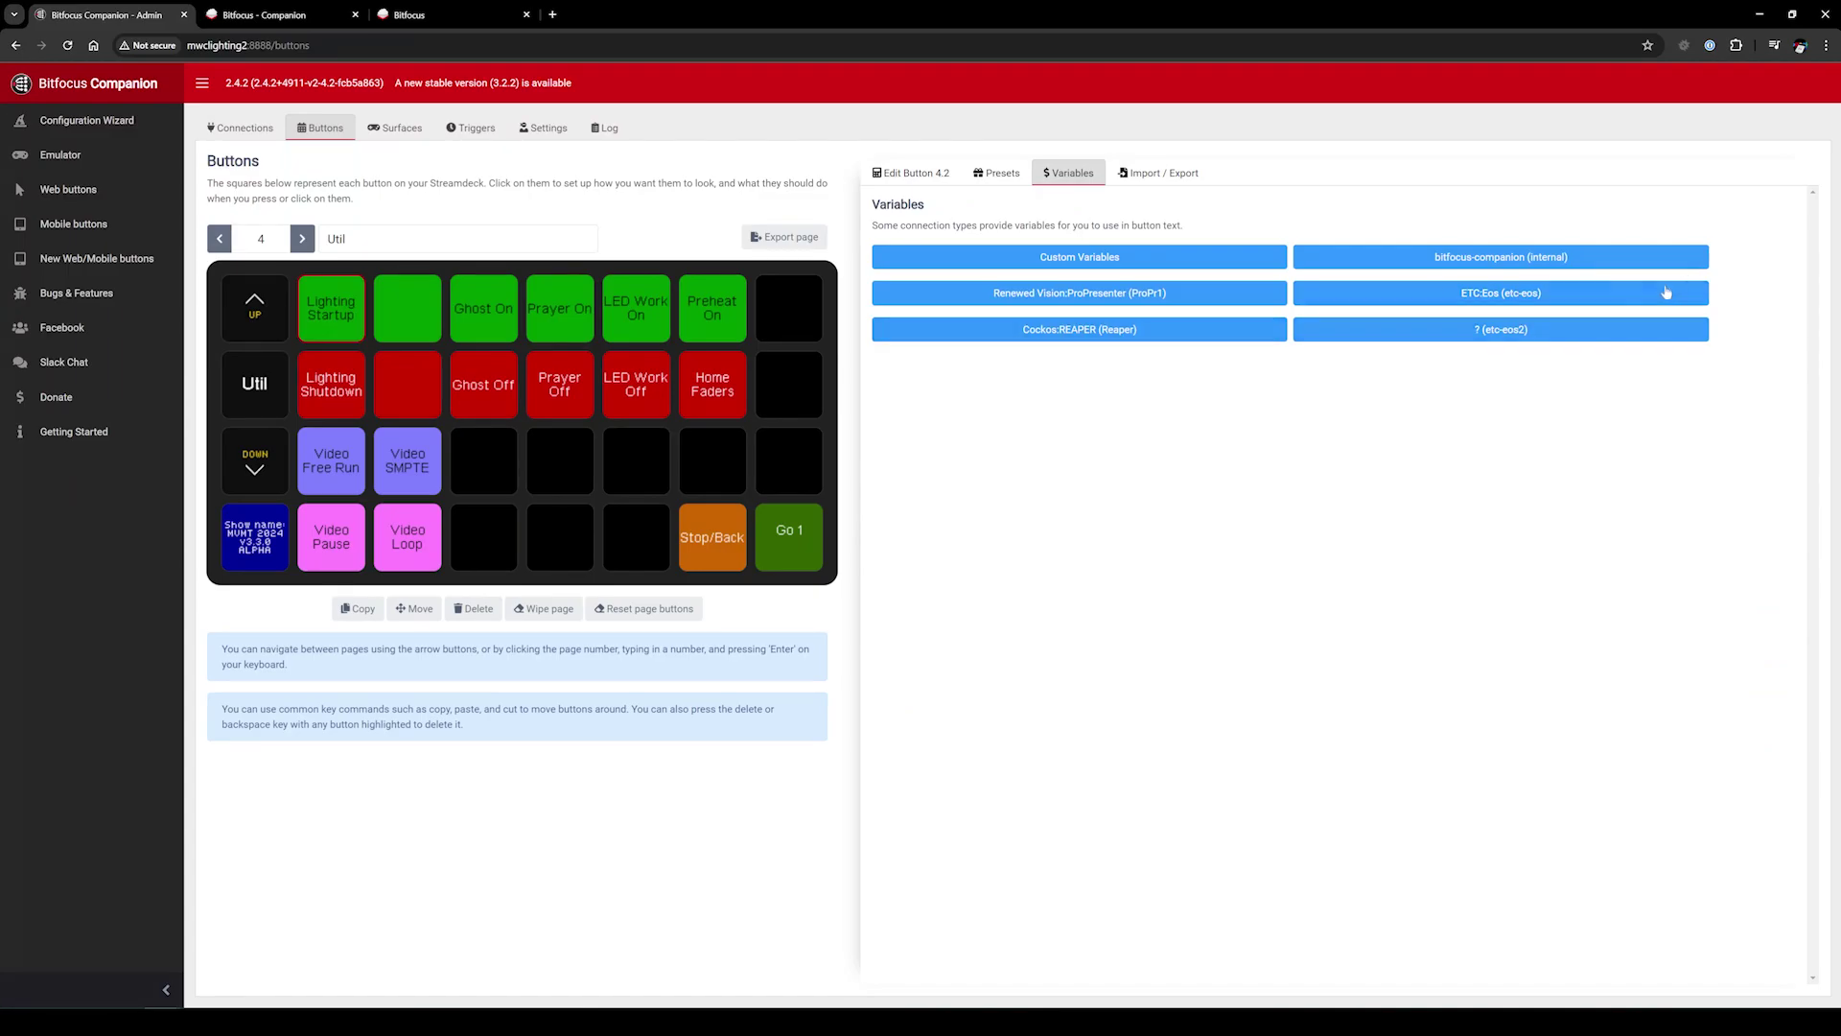
left_click(1473, 294)
scroll(1333, 575, "down", 2)
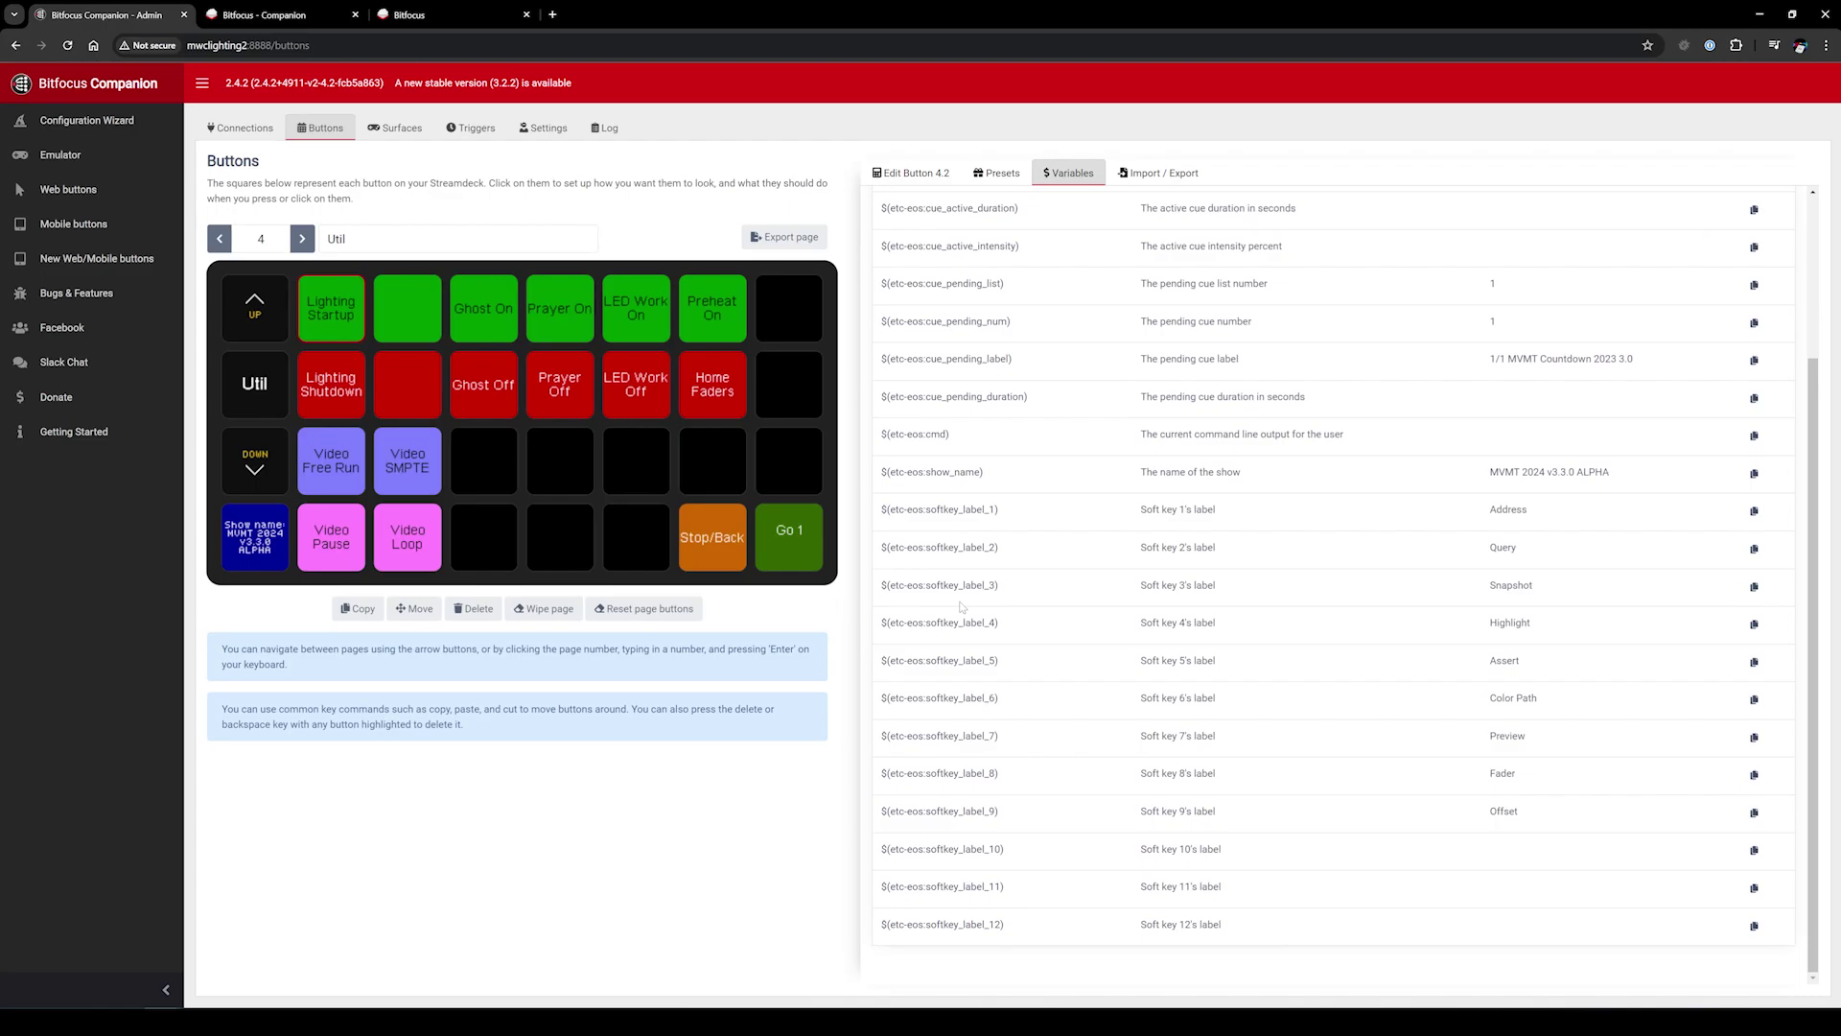
scroll(962, 606, "up", 2)
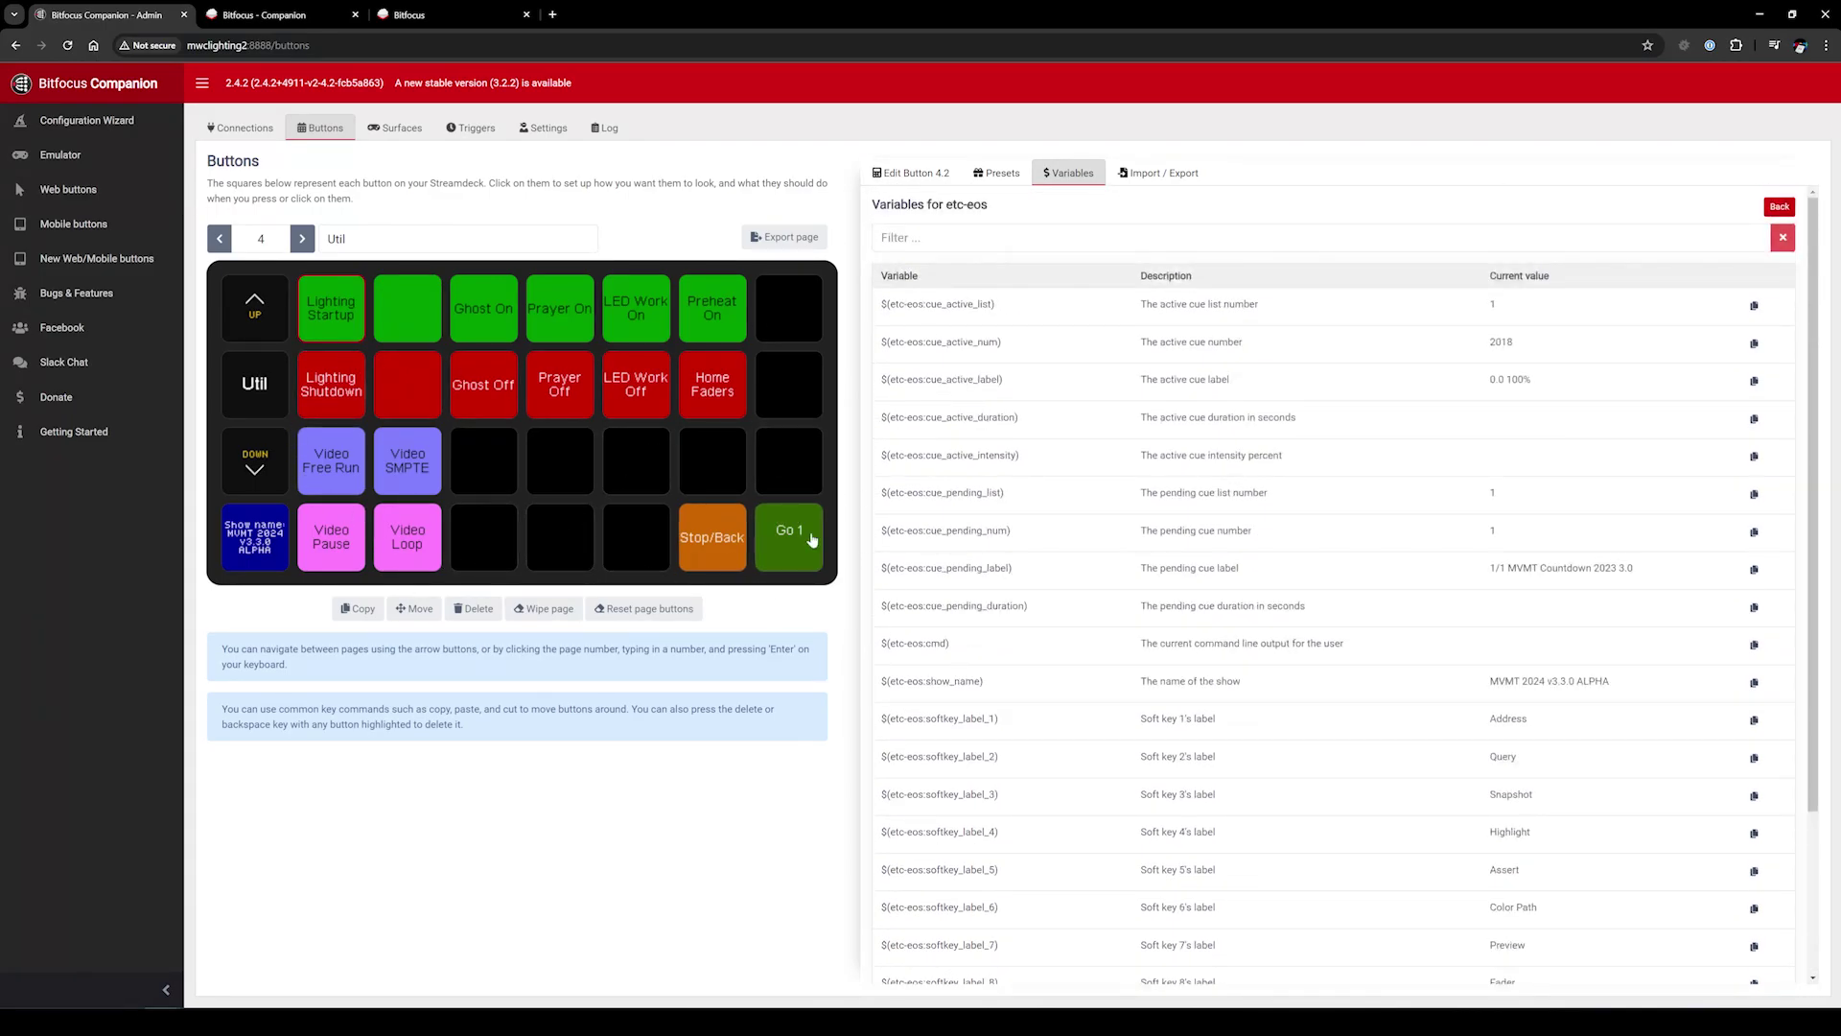
Open the Go button on the Util page for editing and examine the etc-eos variables in its button text
left_click(911, 173)
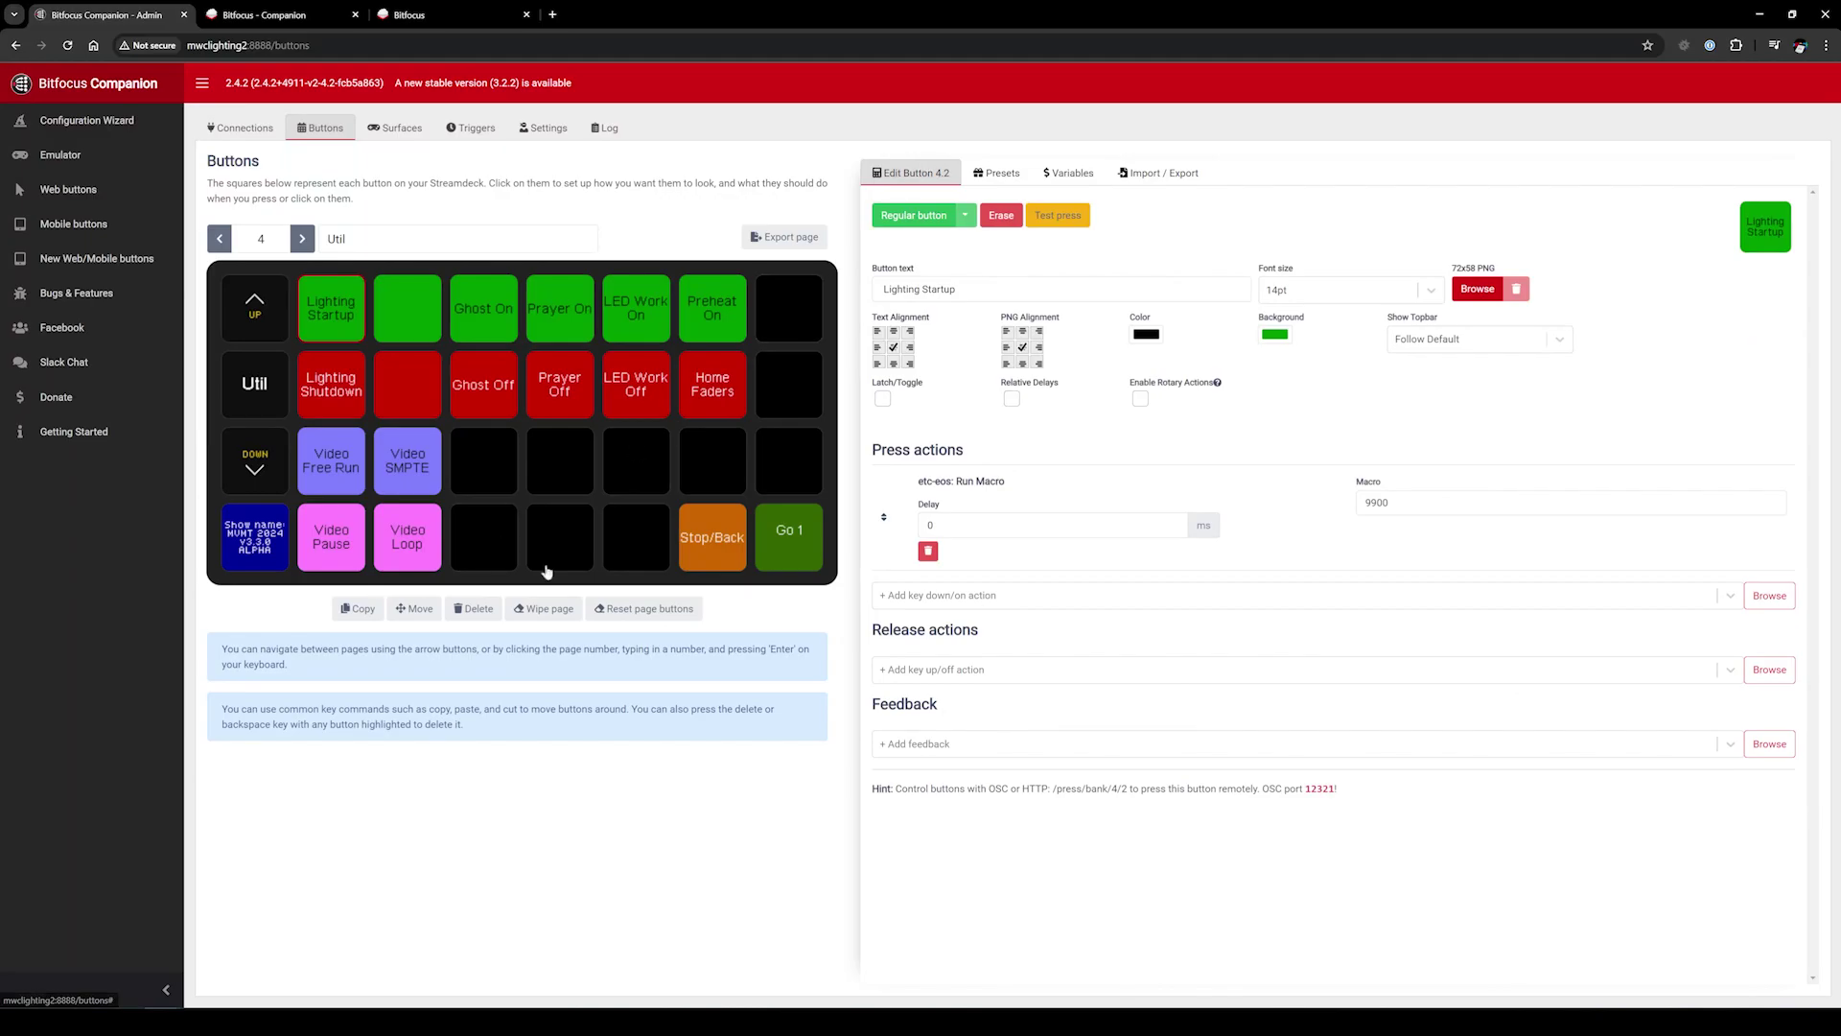
left_click(784, 561)
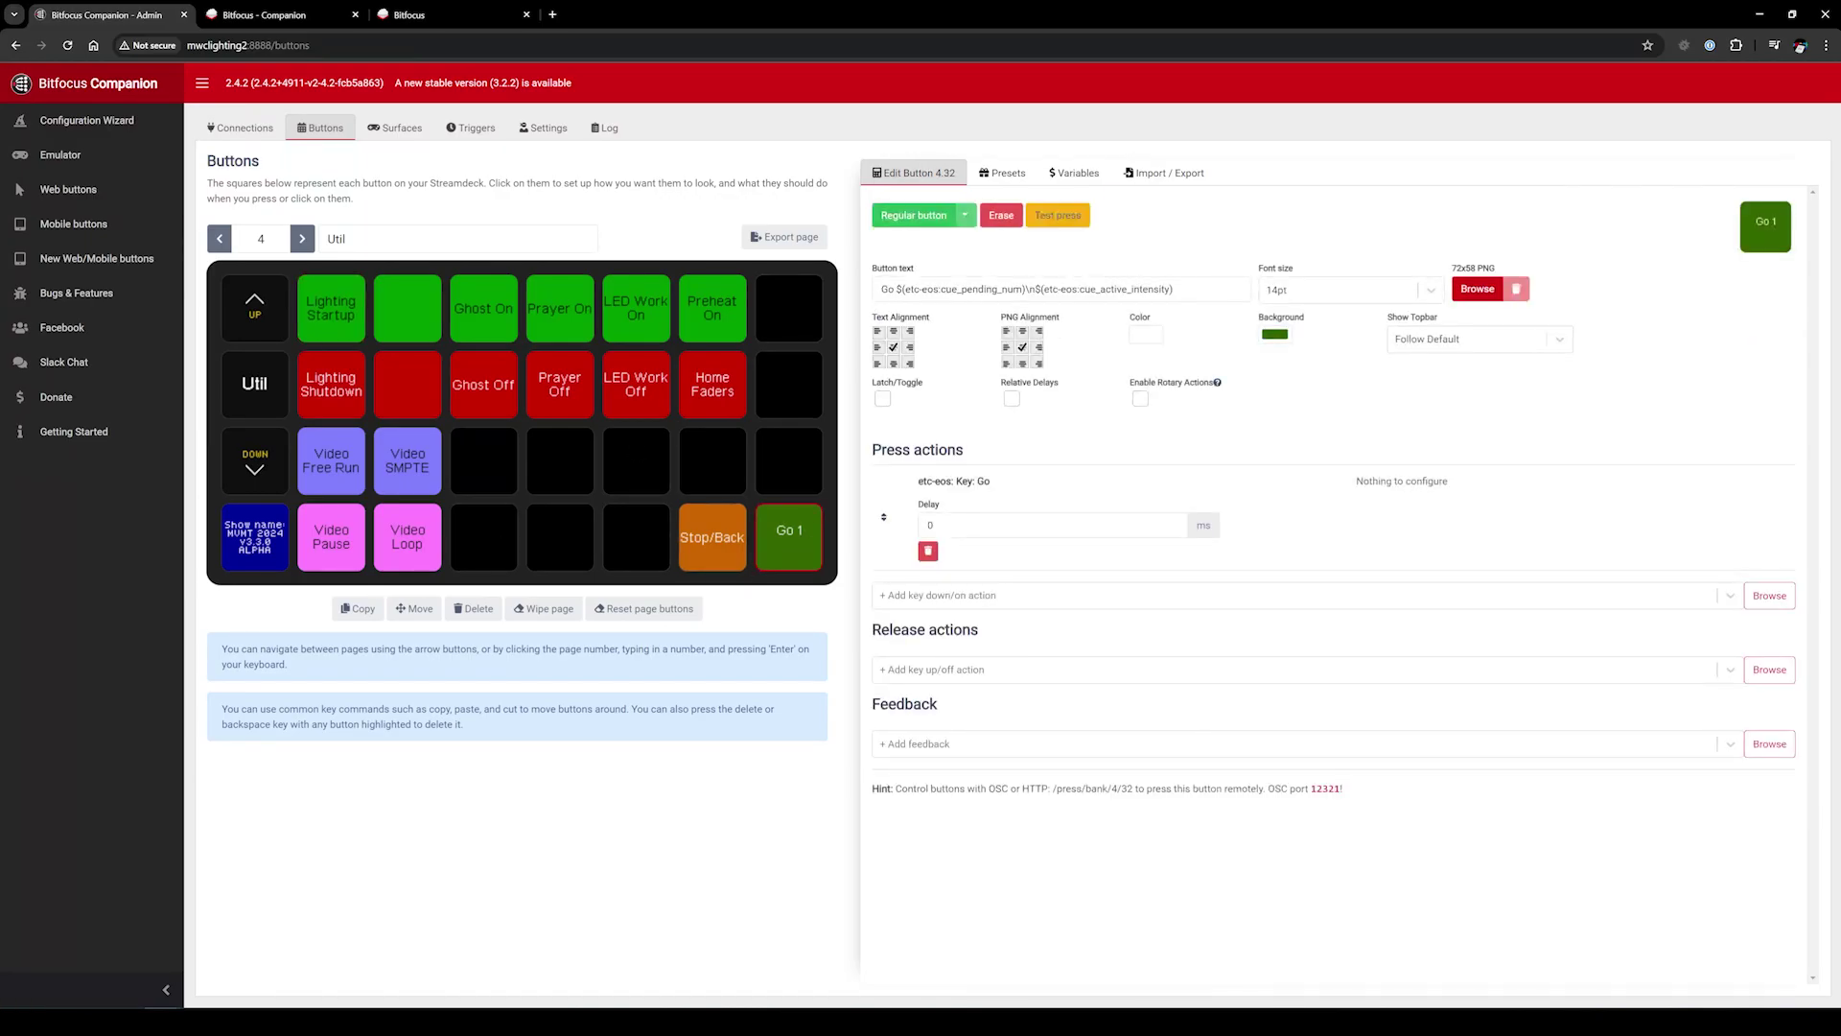
left_click_drag(897, 290, 1059, 347)
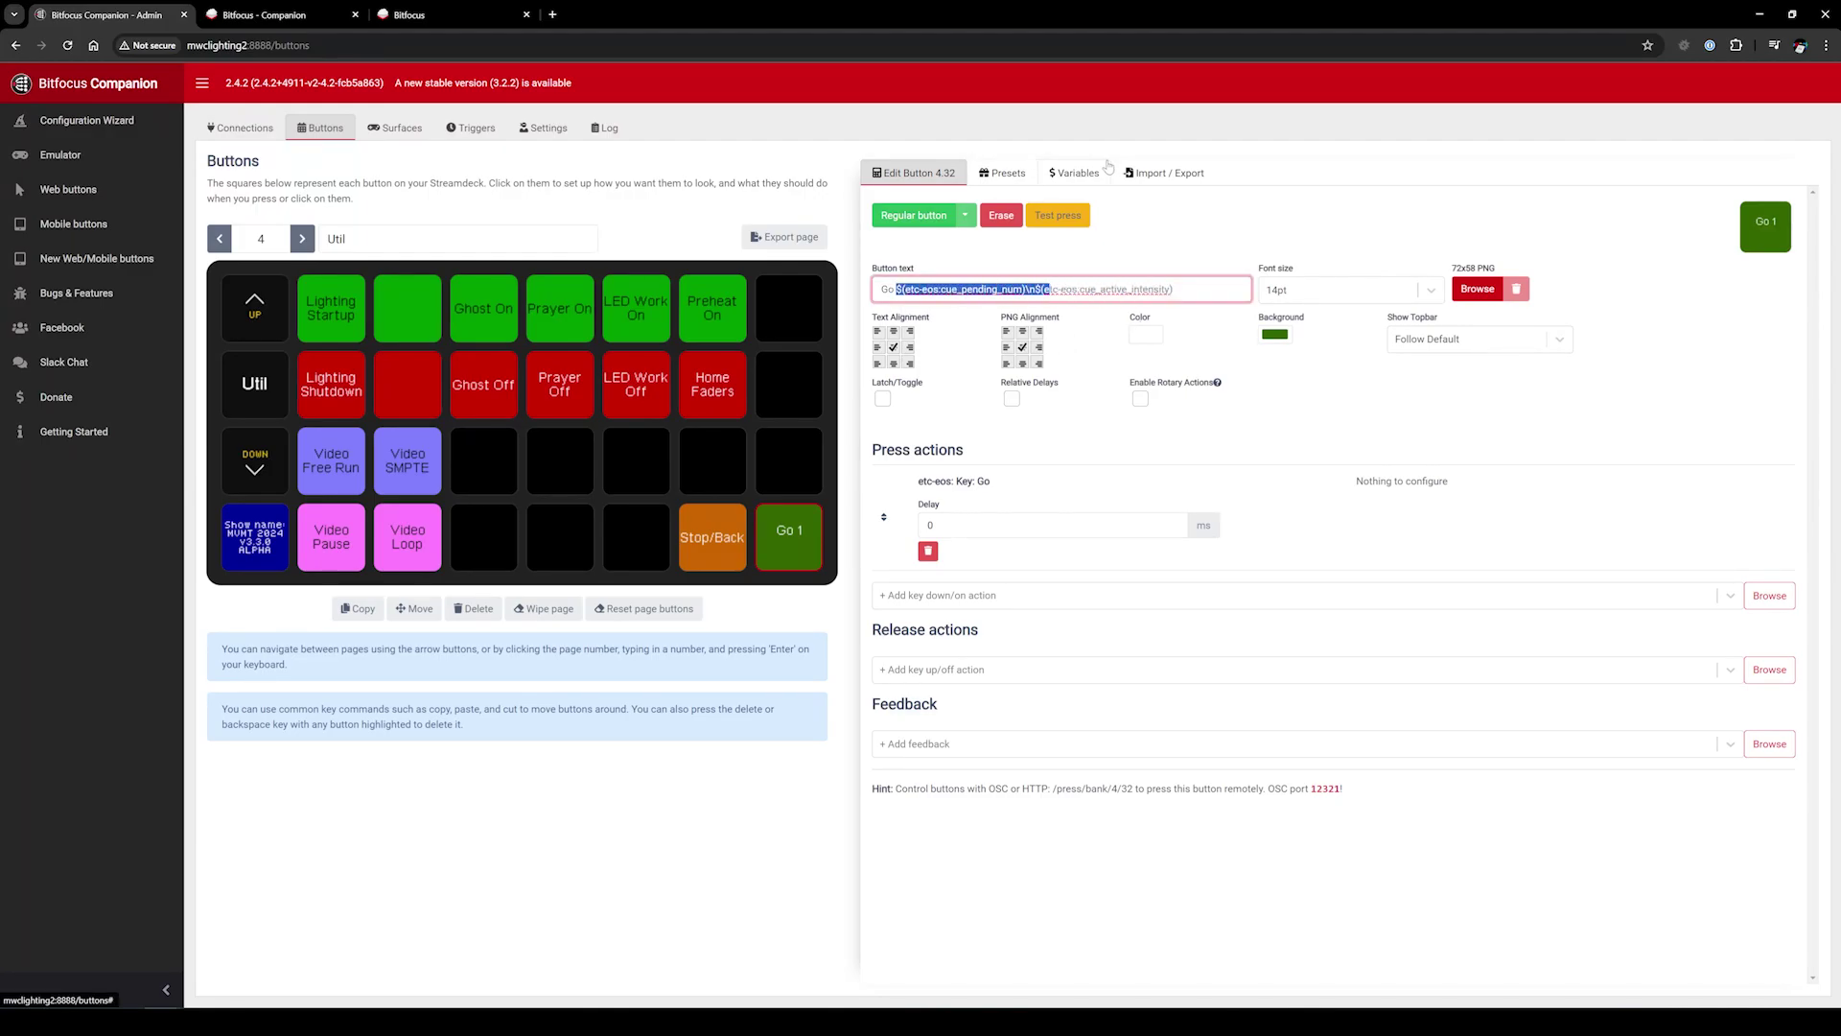
Check the etc-eos variable list against the Go button's text, and return to the button's editor
left_click(1076, 173)
left_click(1308, 290)
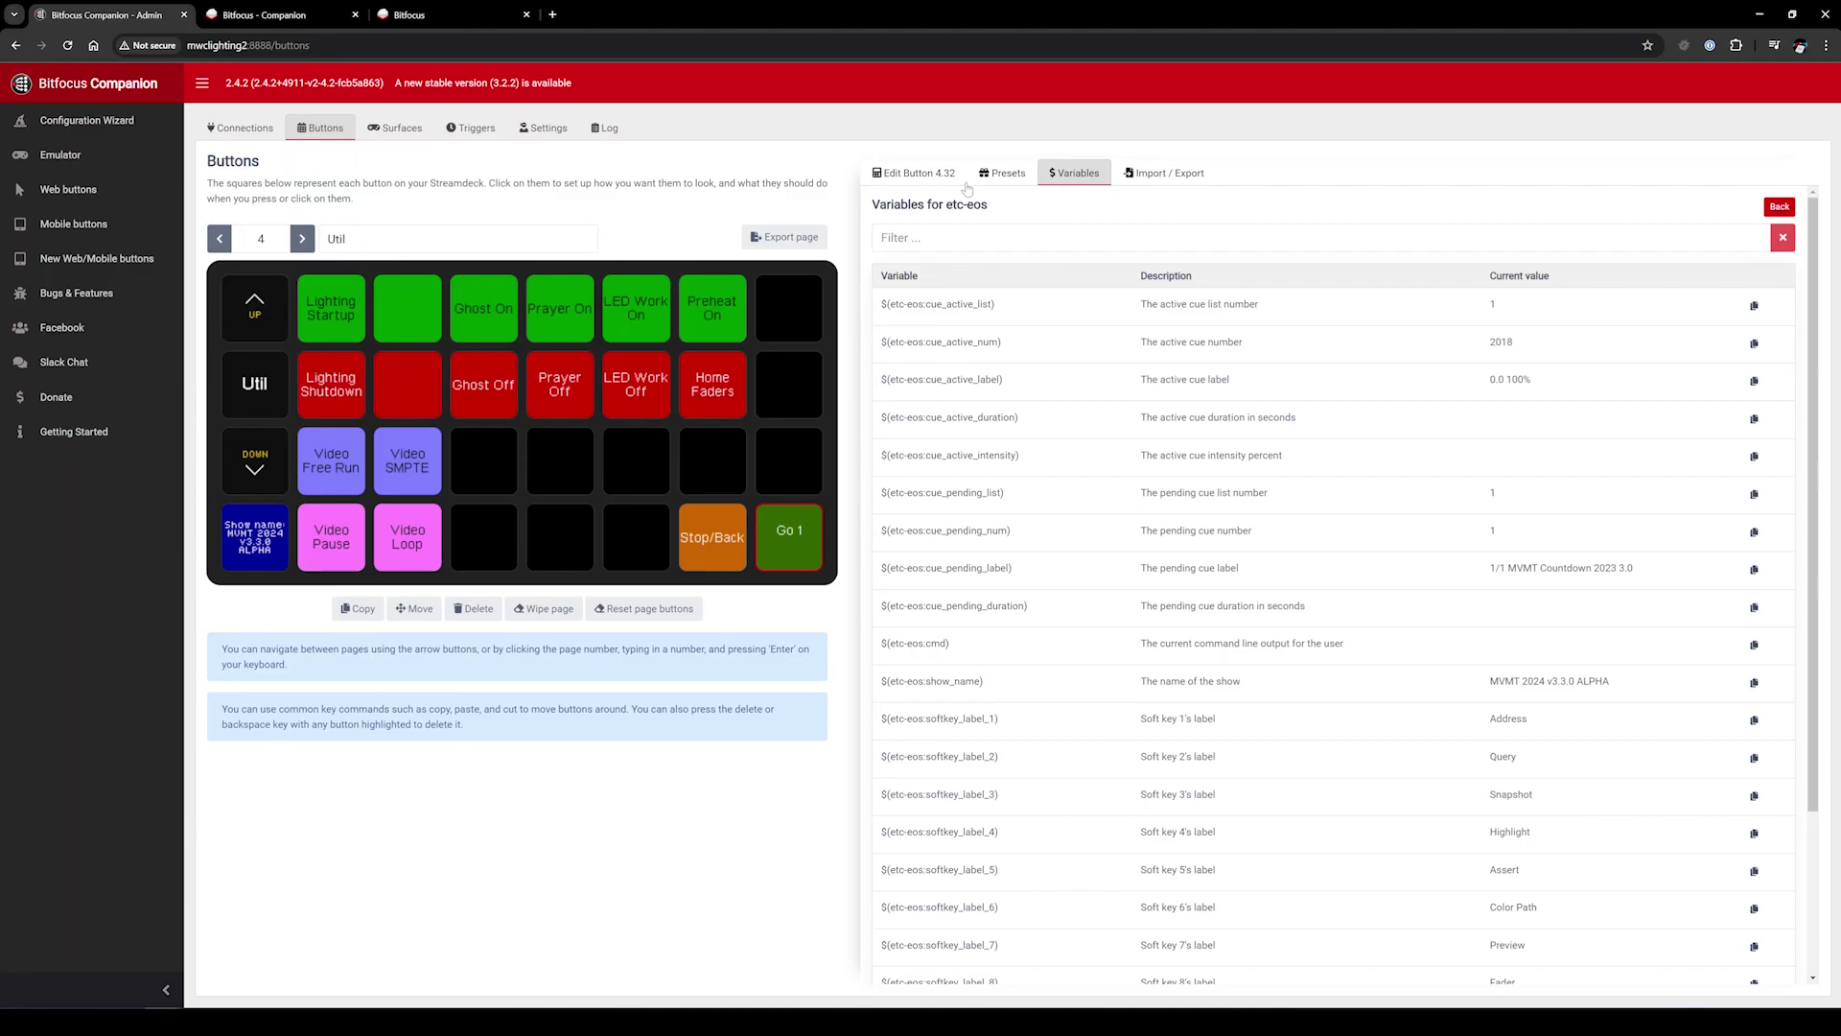
left_click(930, 177)
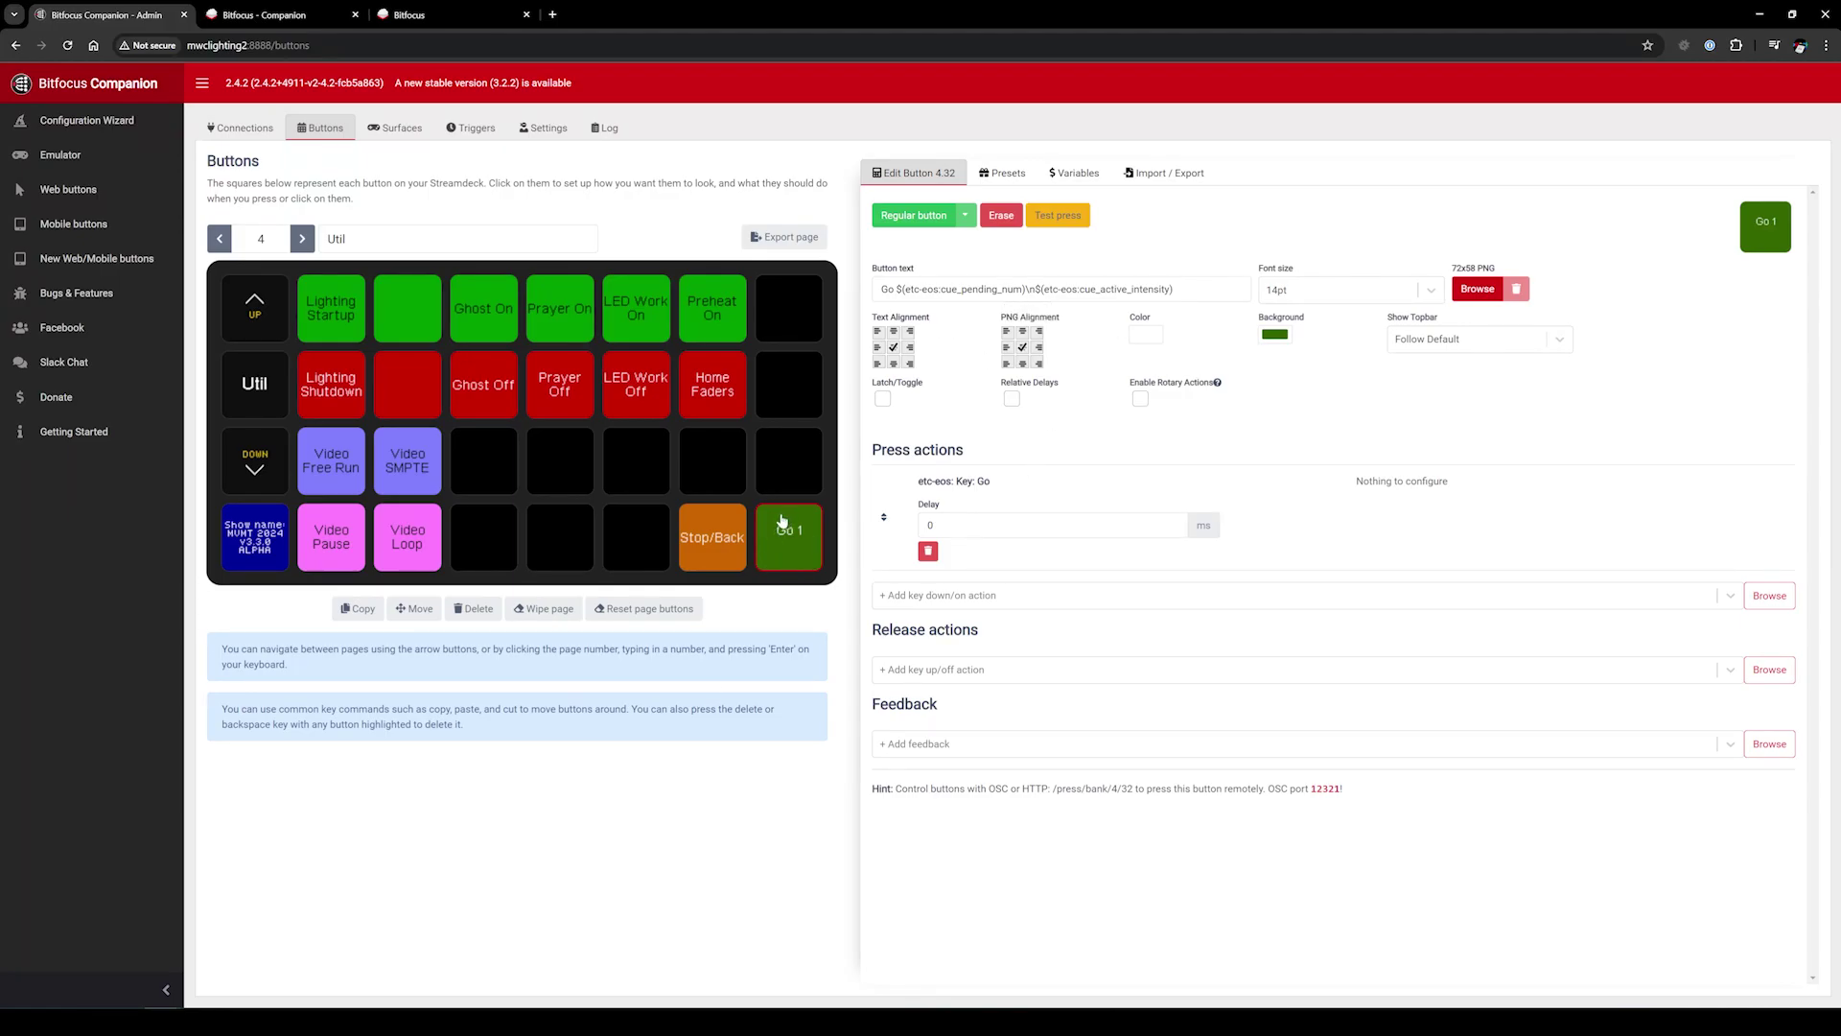
Examine the press actions of the Stop/Back, Lighting Startup, Lighting Shutdown, Ghost, Prayer, LED Work, Preheat On and Home Faders buttons
left_click(721, 551)
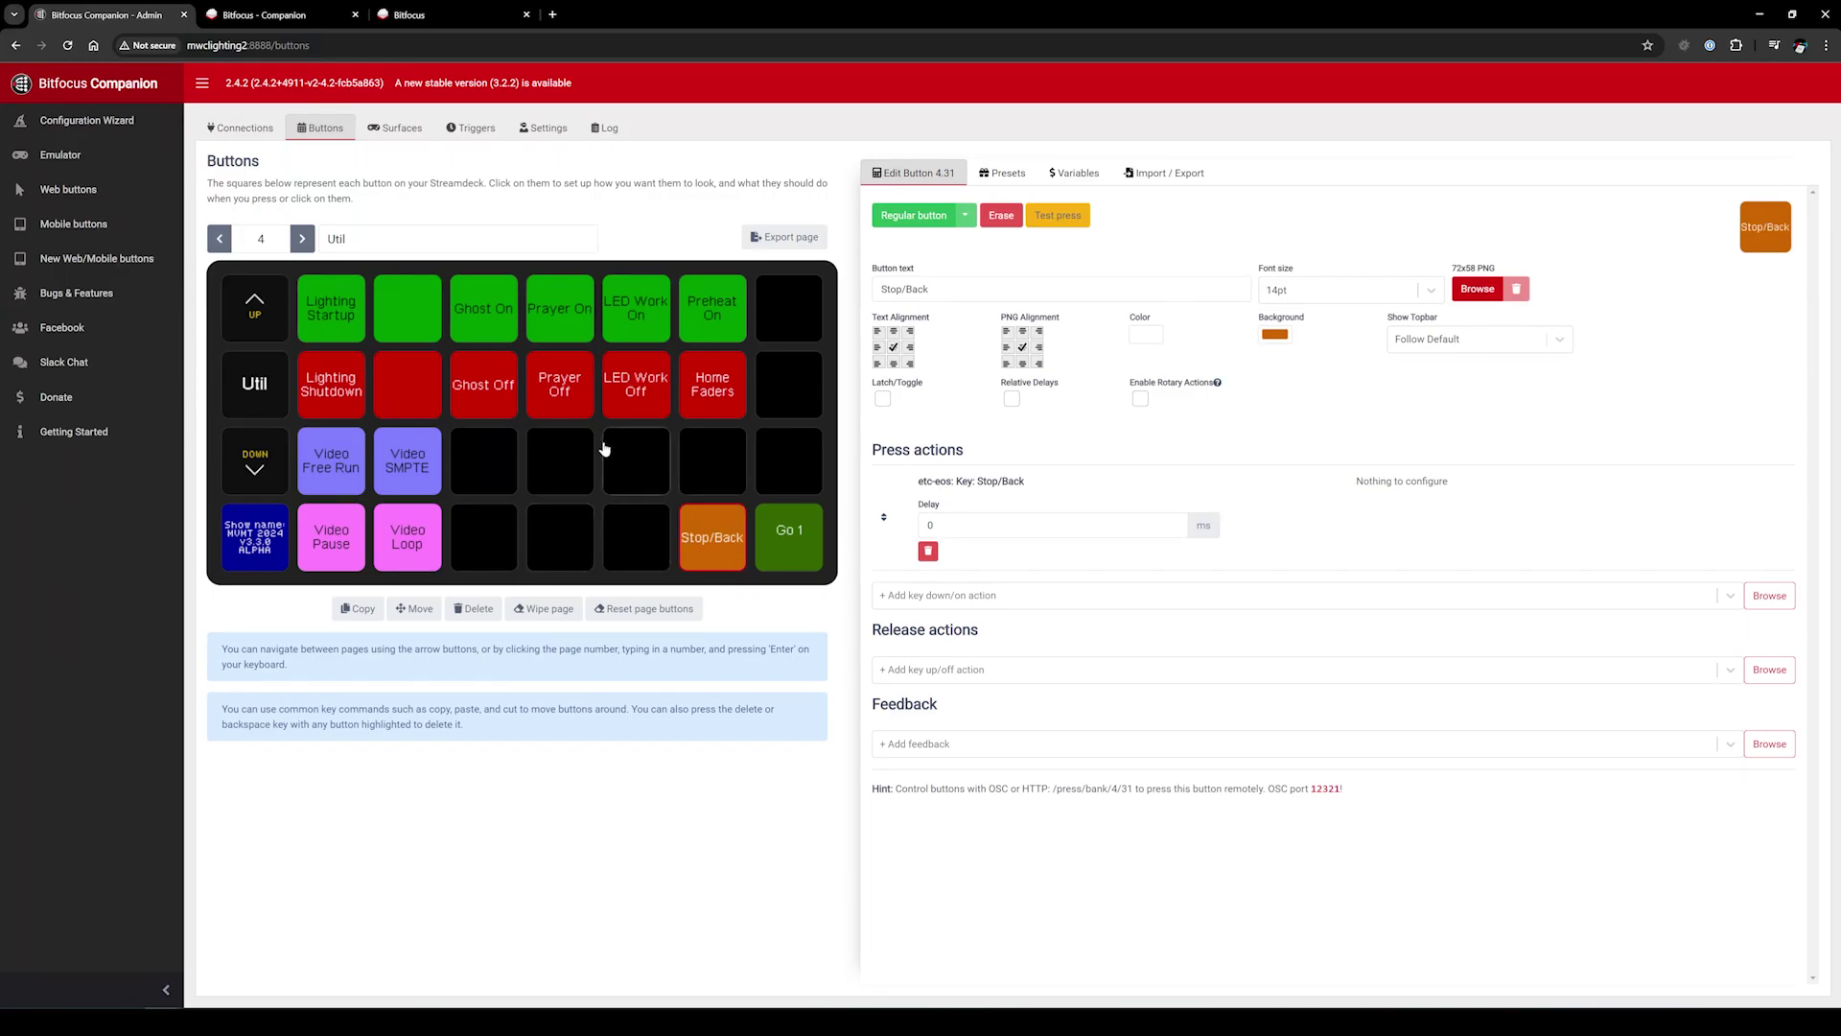
left_click(348, 341)
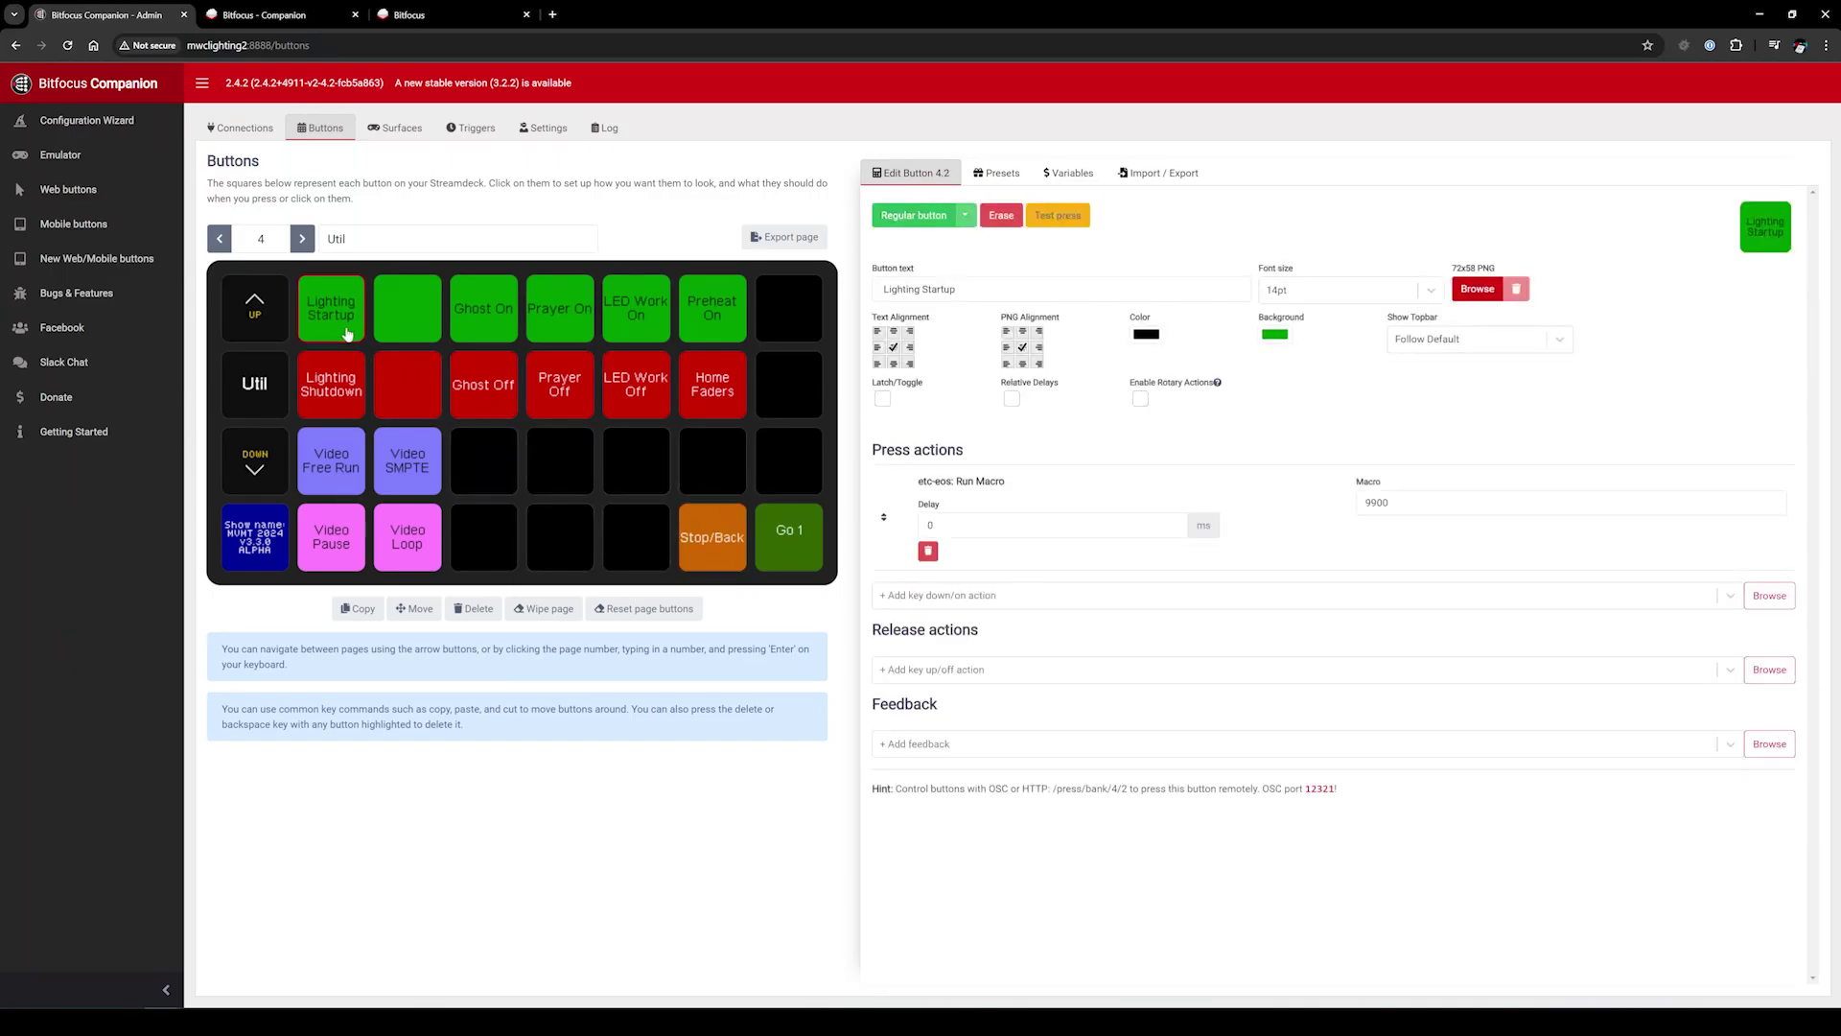
left_click(347, 404)
left_click(499, 305)
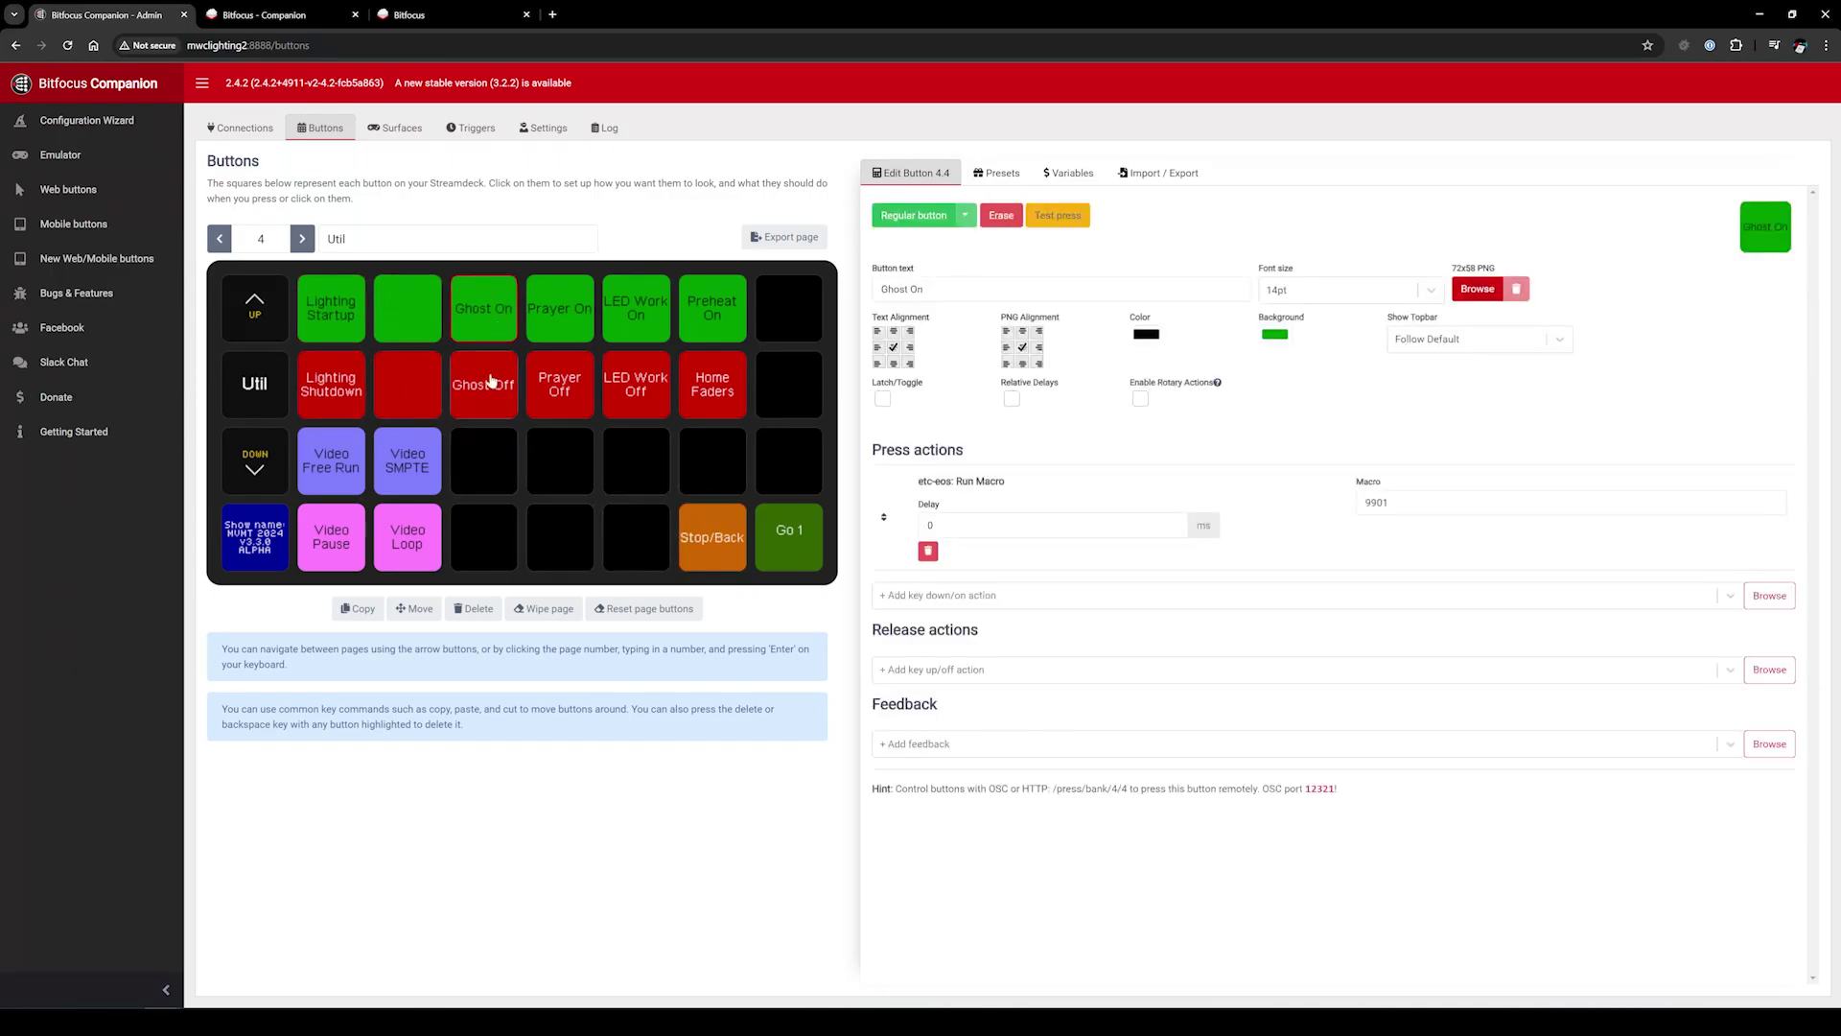
left_click(487, 384)
left_click(588, 325)
left_click(585, 388)
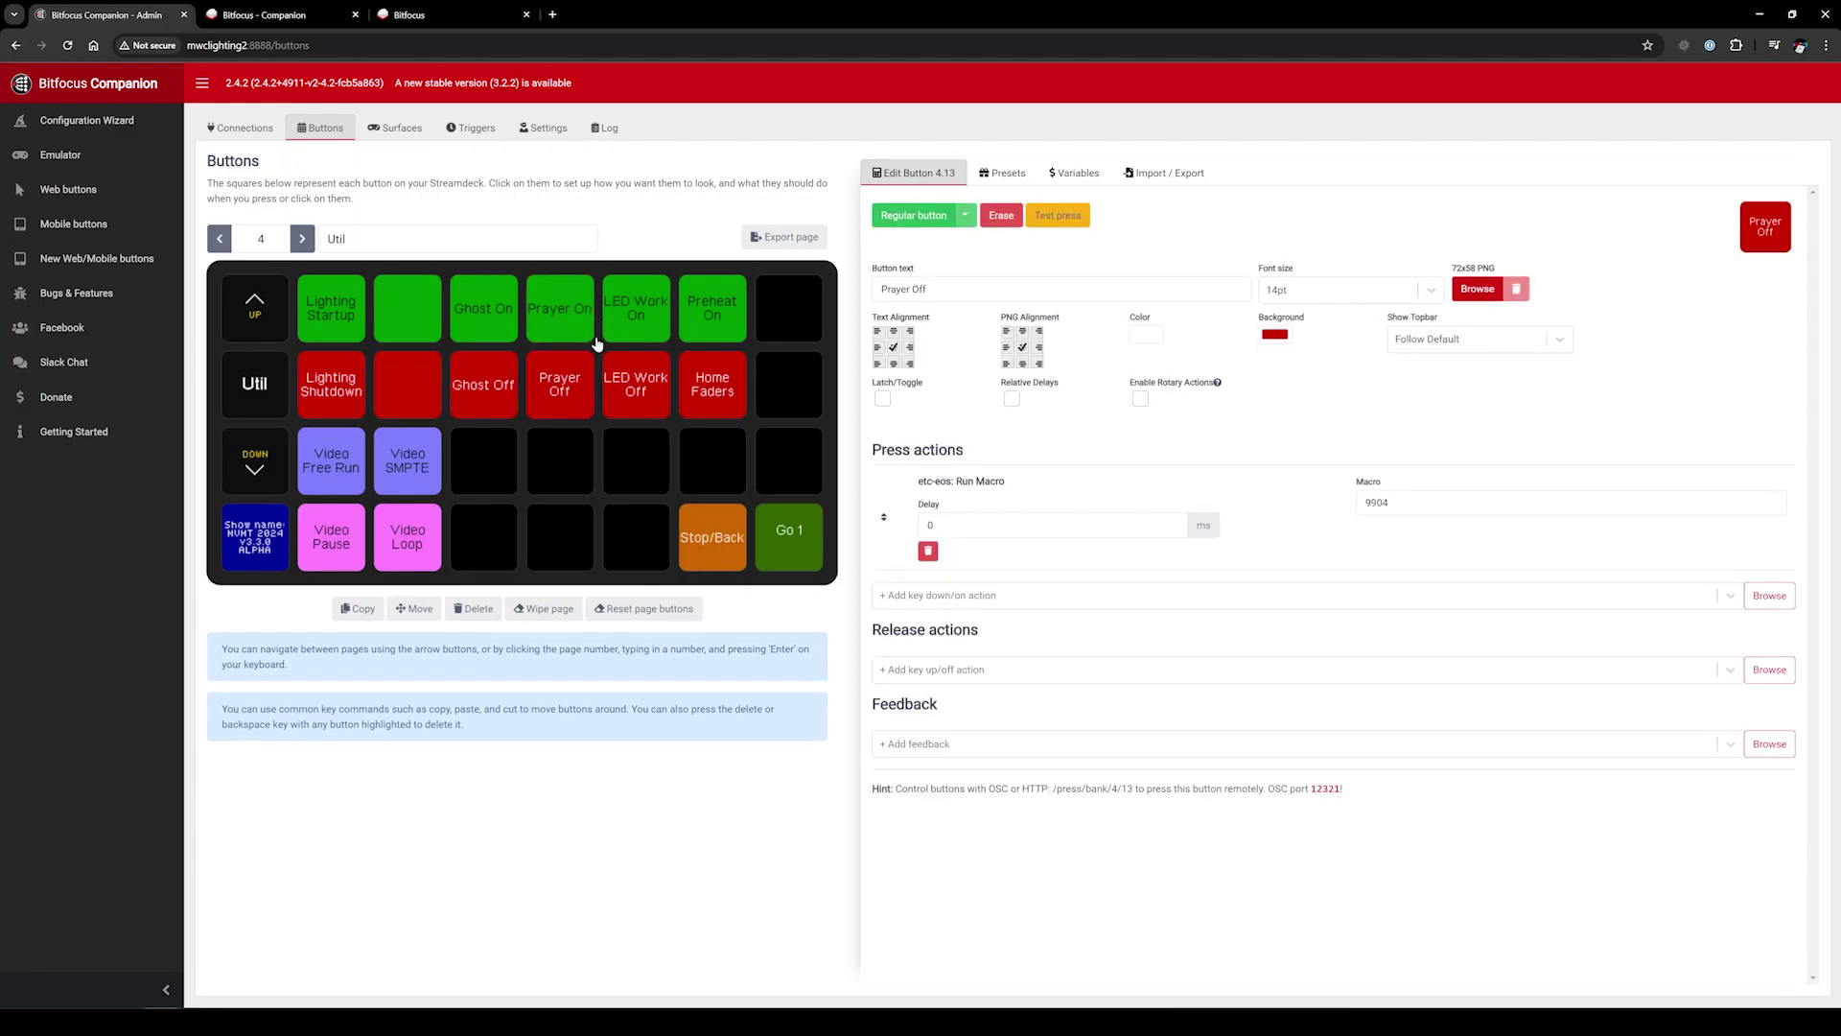
left_click(616, 324)
left_click(646, 410)
left_click(700, 326)
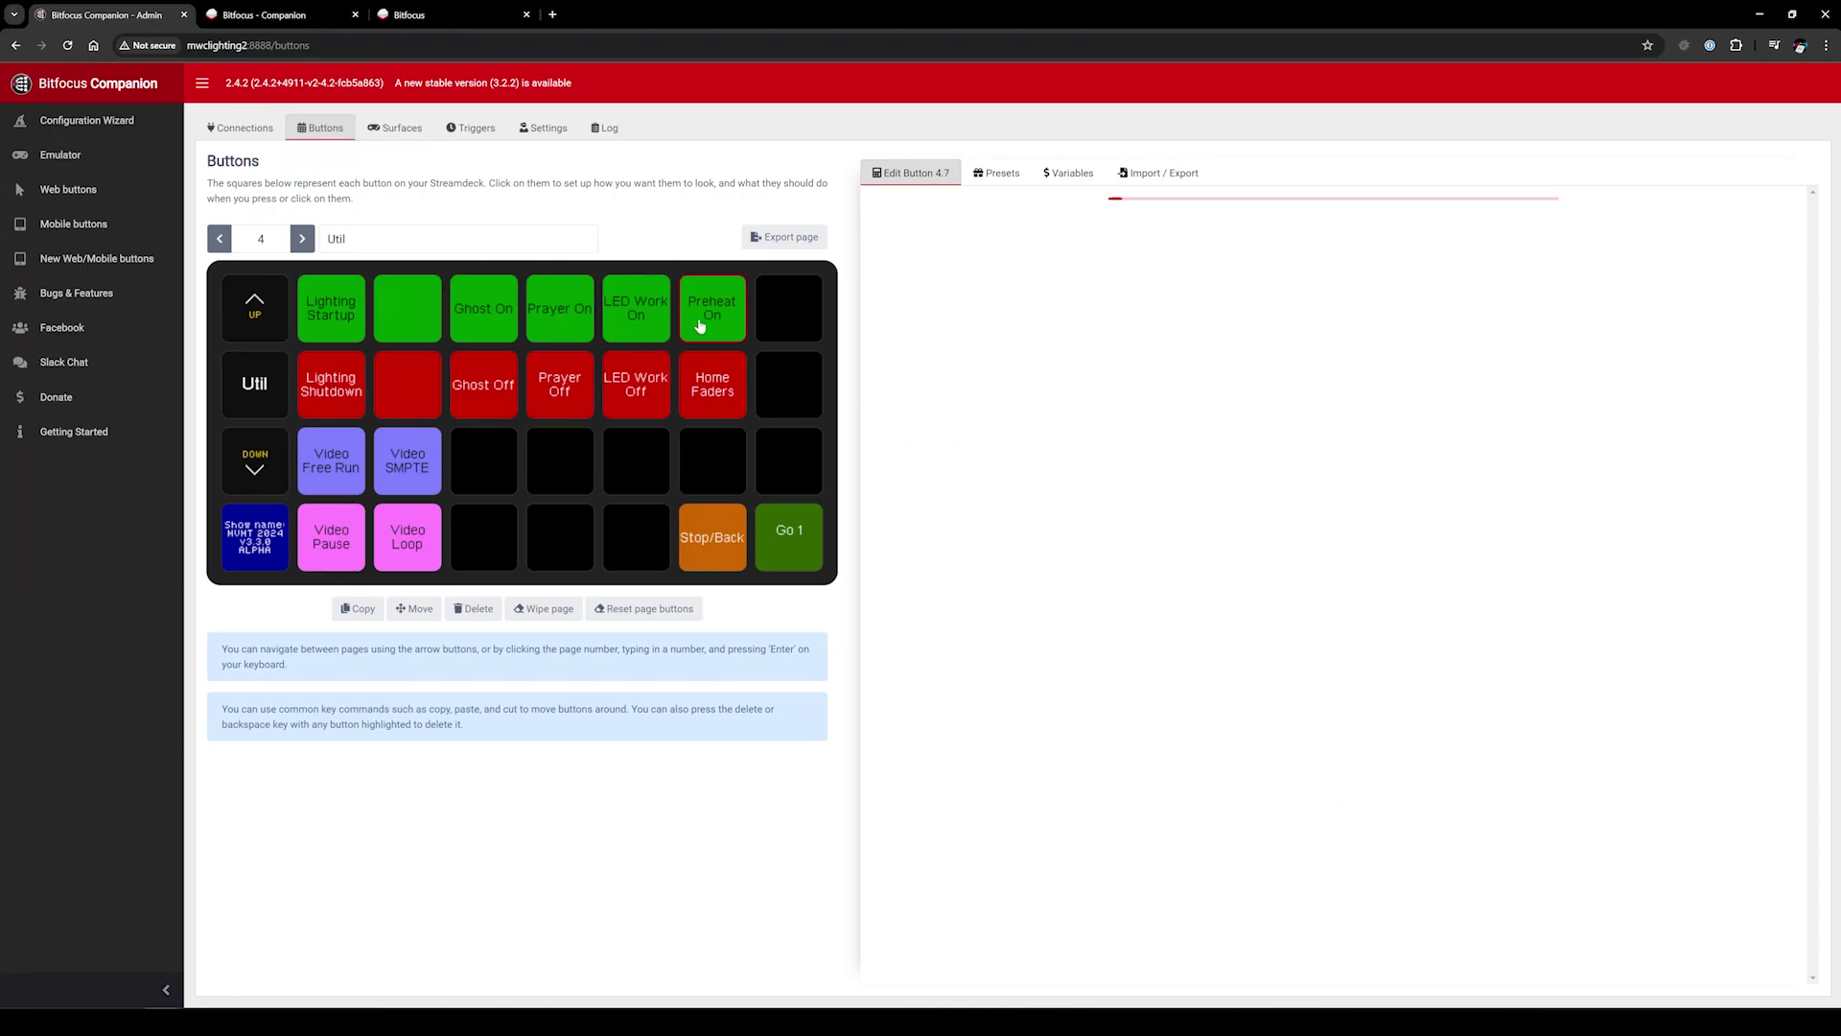
left_click(720, 376)
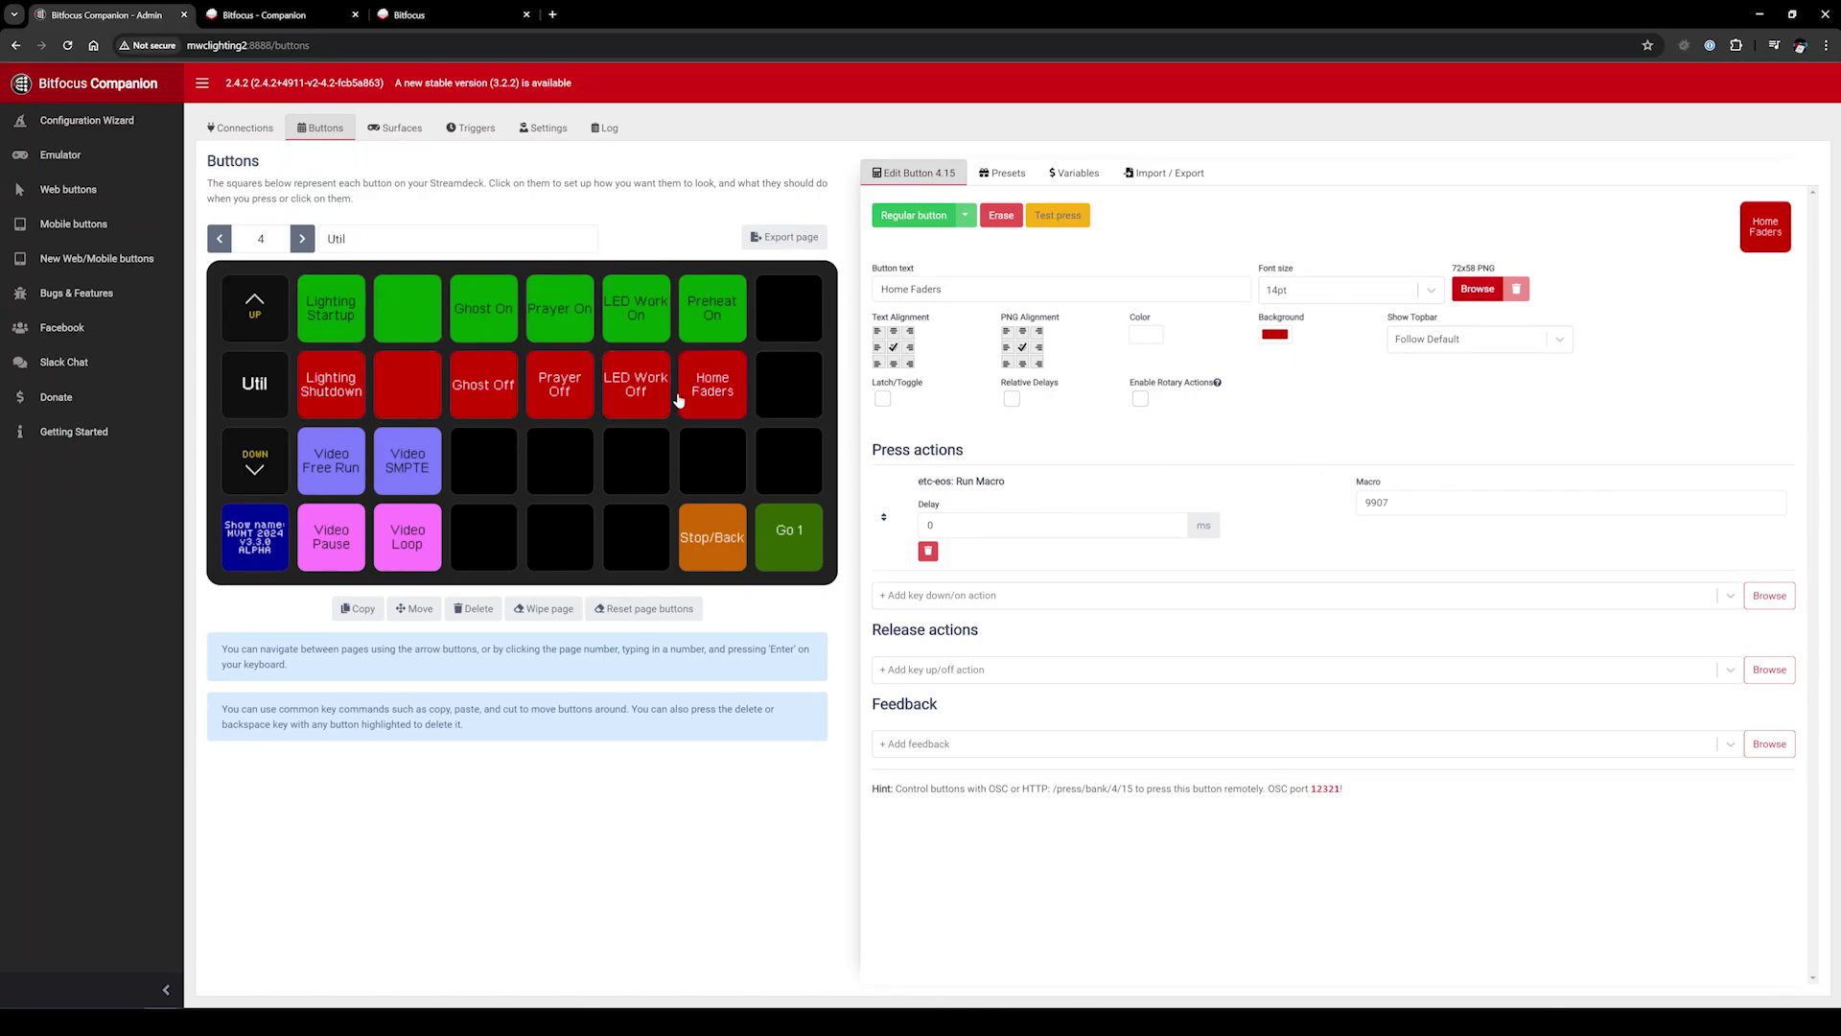
Examine the cue list and cue number of the Pre-service button's Run Cue action on the Service page, and browse to the Learn page
left_click(251, 318)
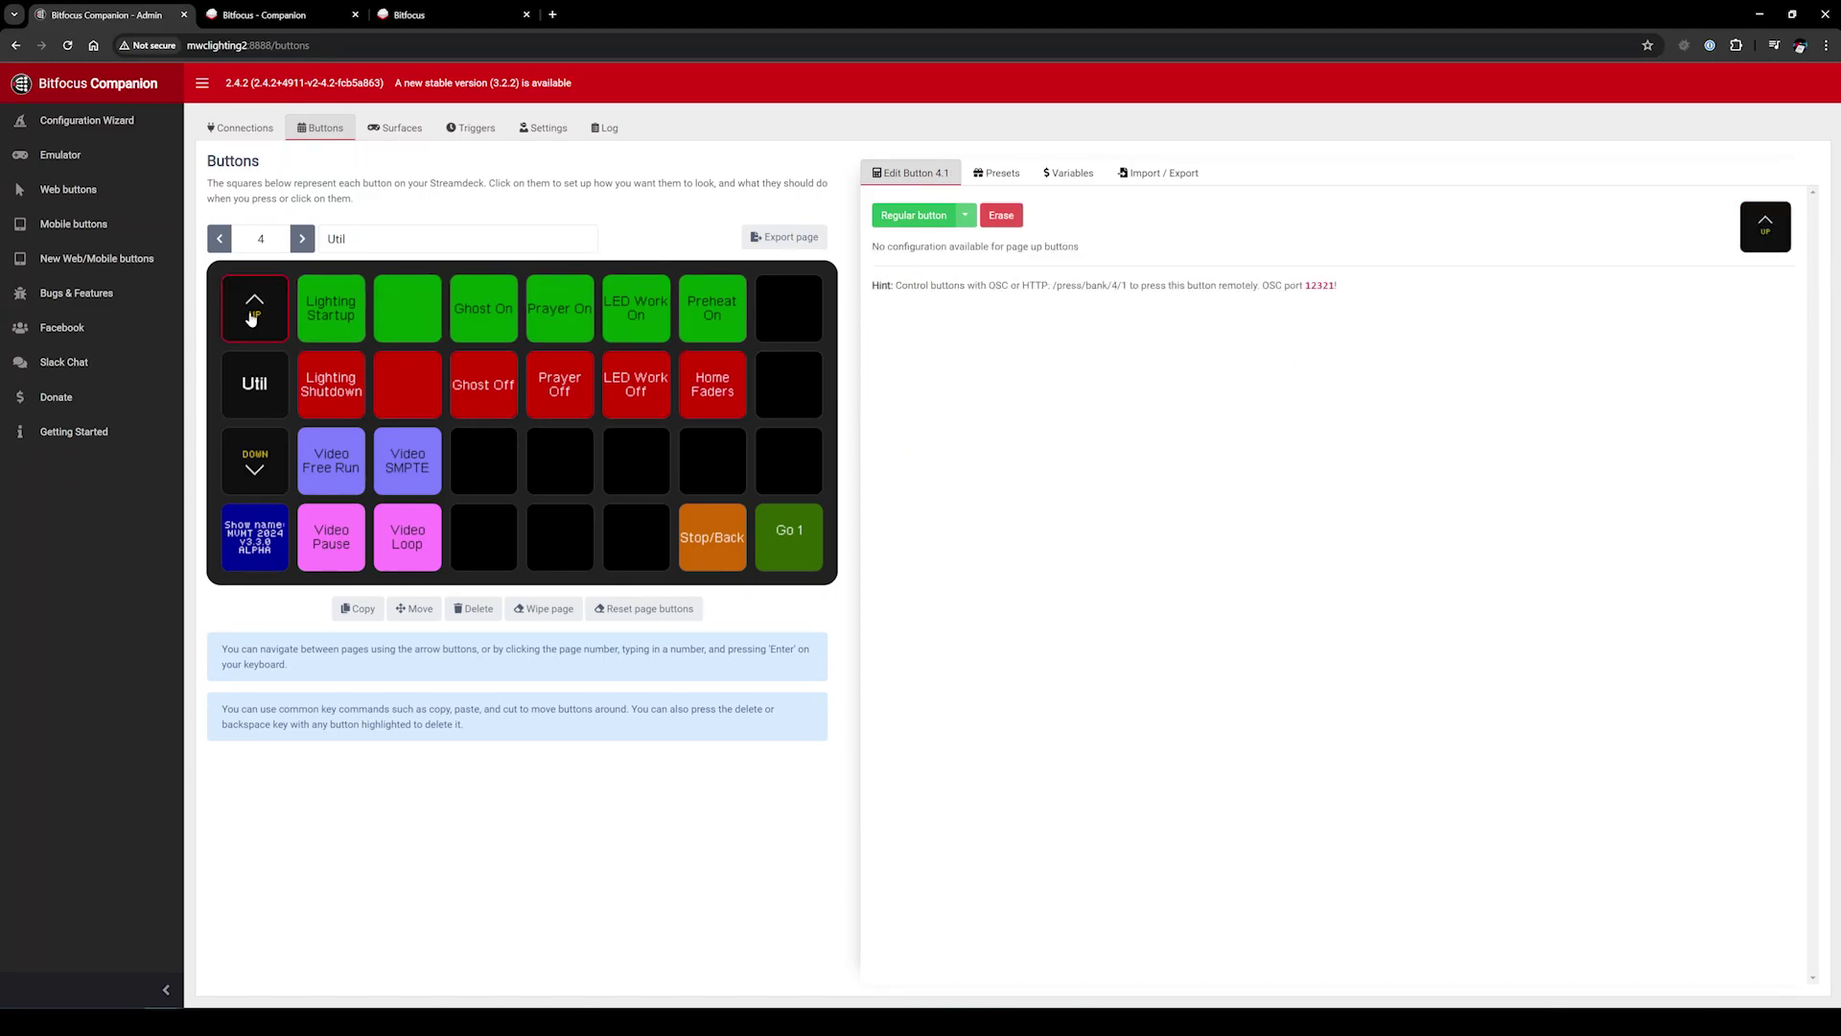
left_click(217, 243)
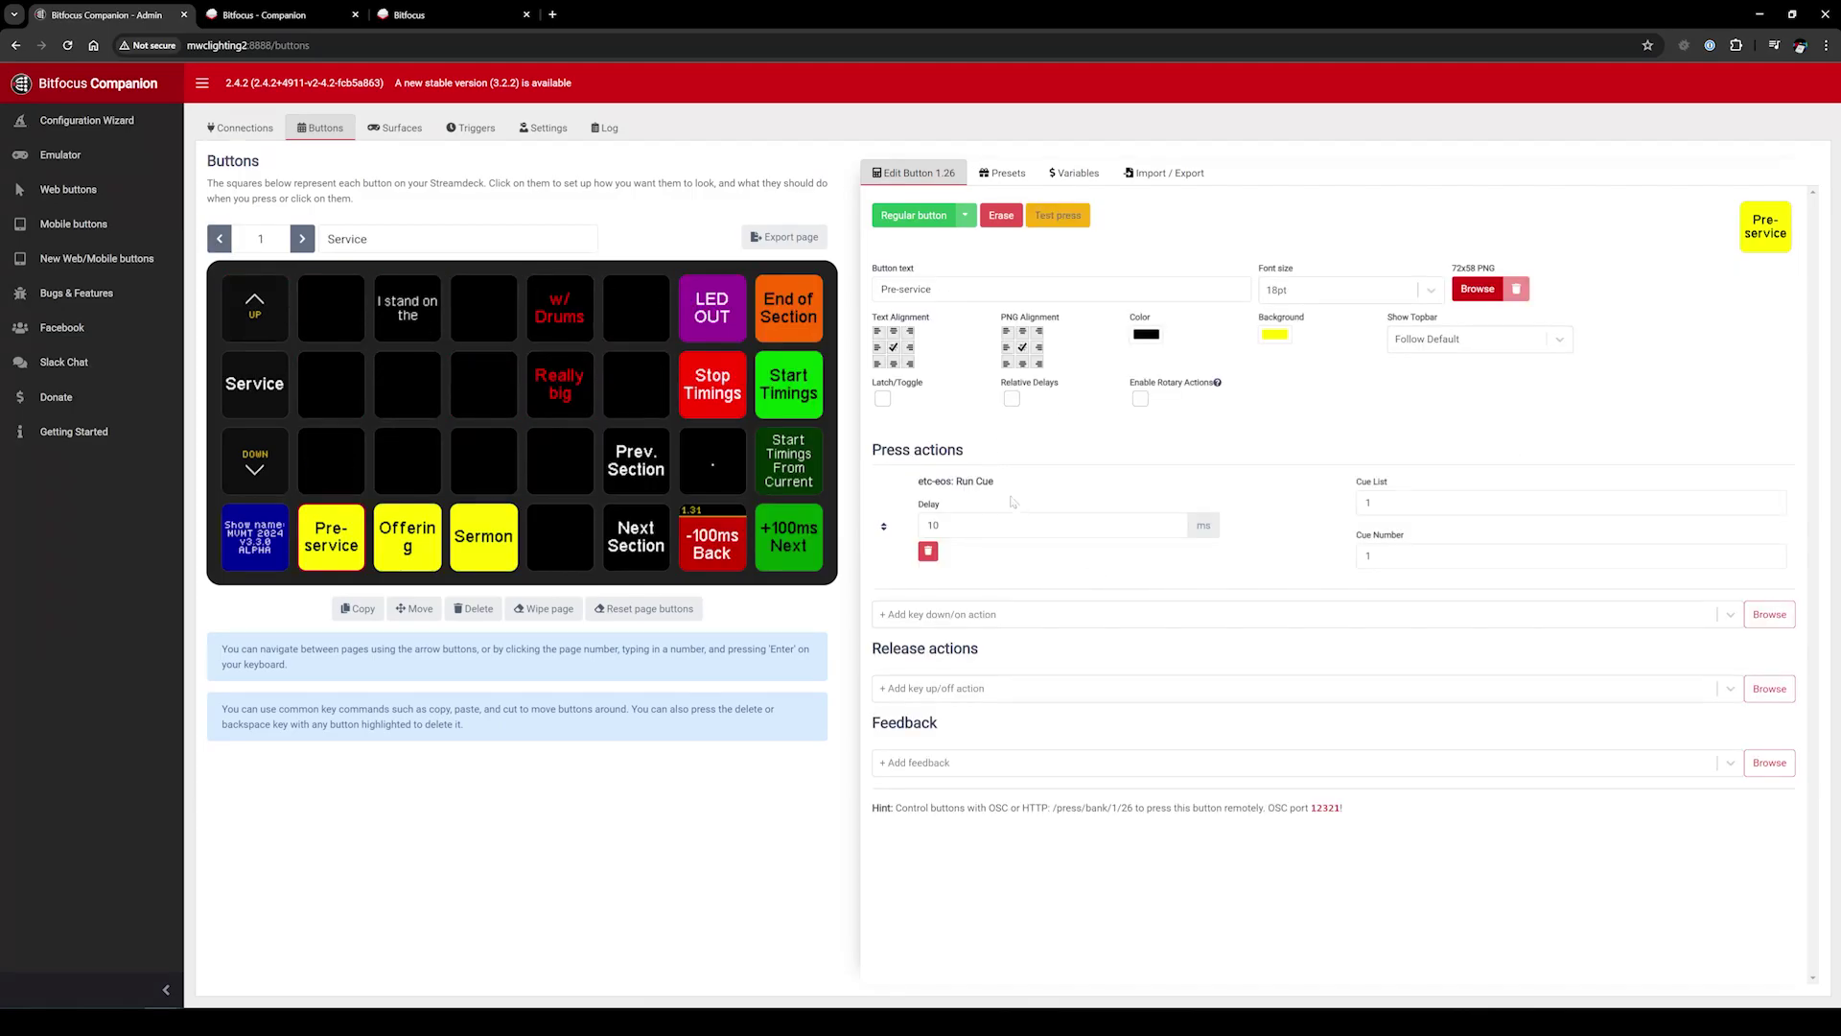
left_click_drag(926, 480, 1335, 511)
left_click(1371, 502)
left_click(1371, 556)
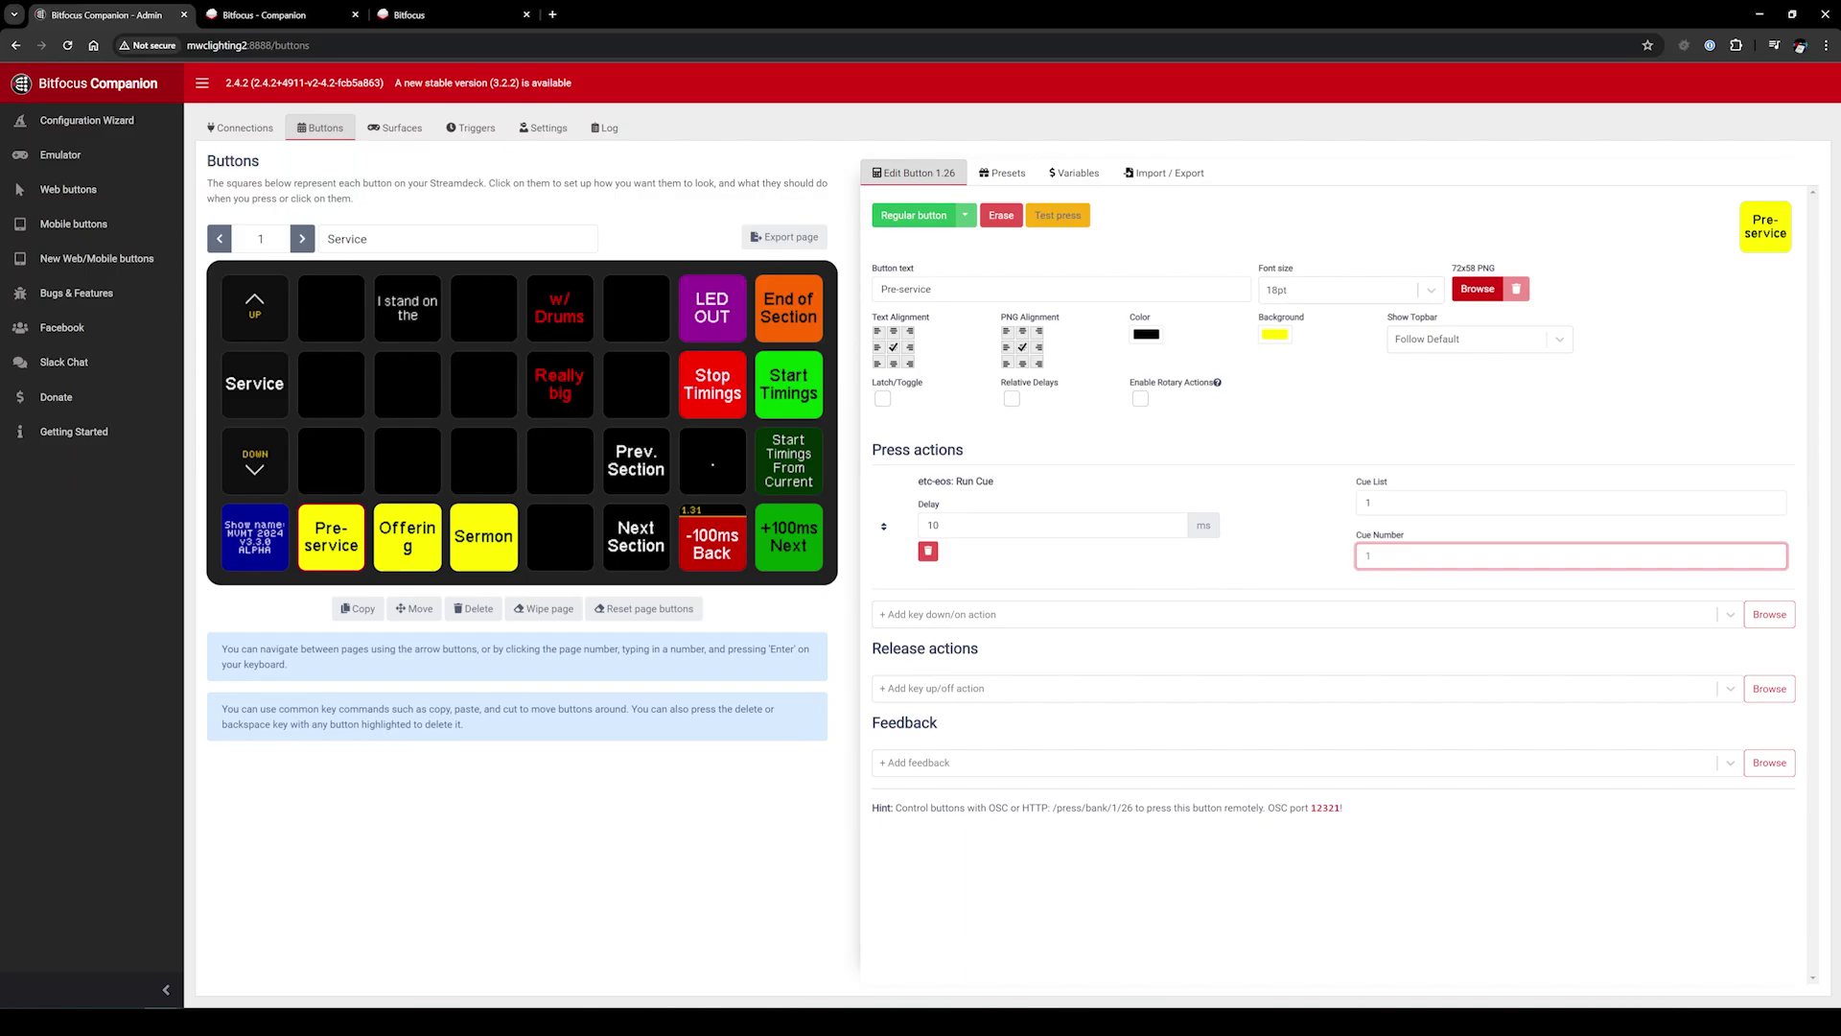
left_click(303, 240)
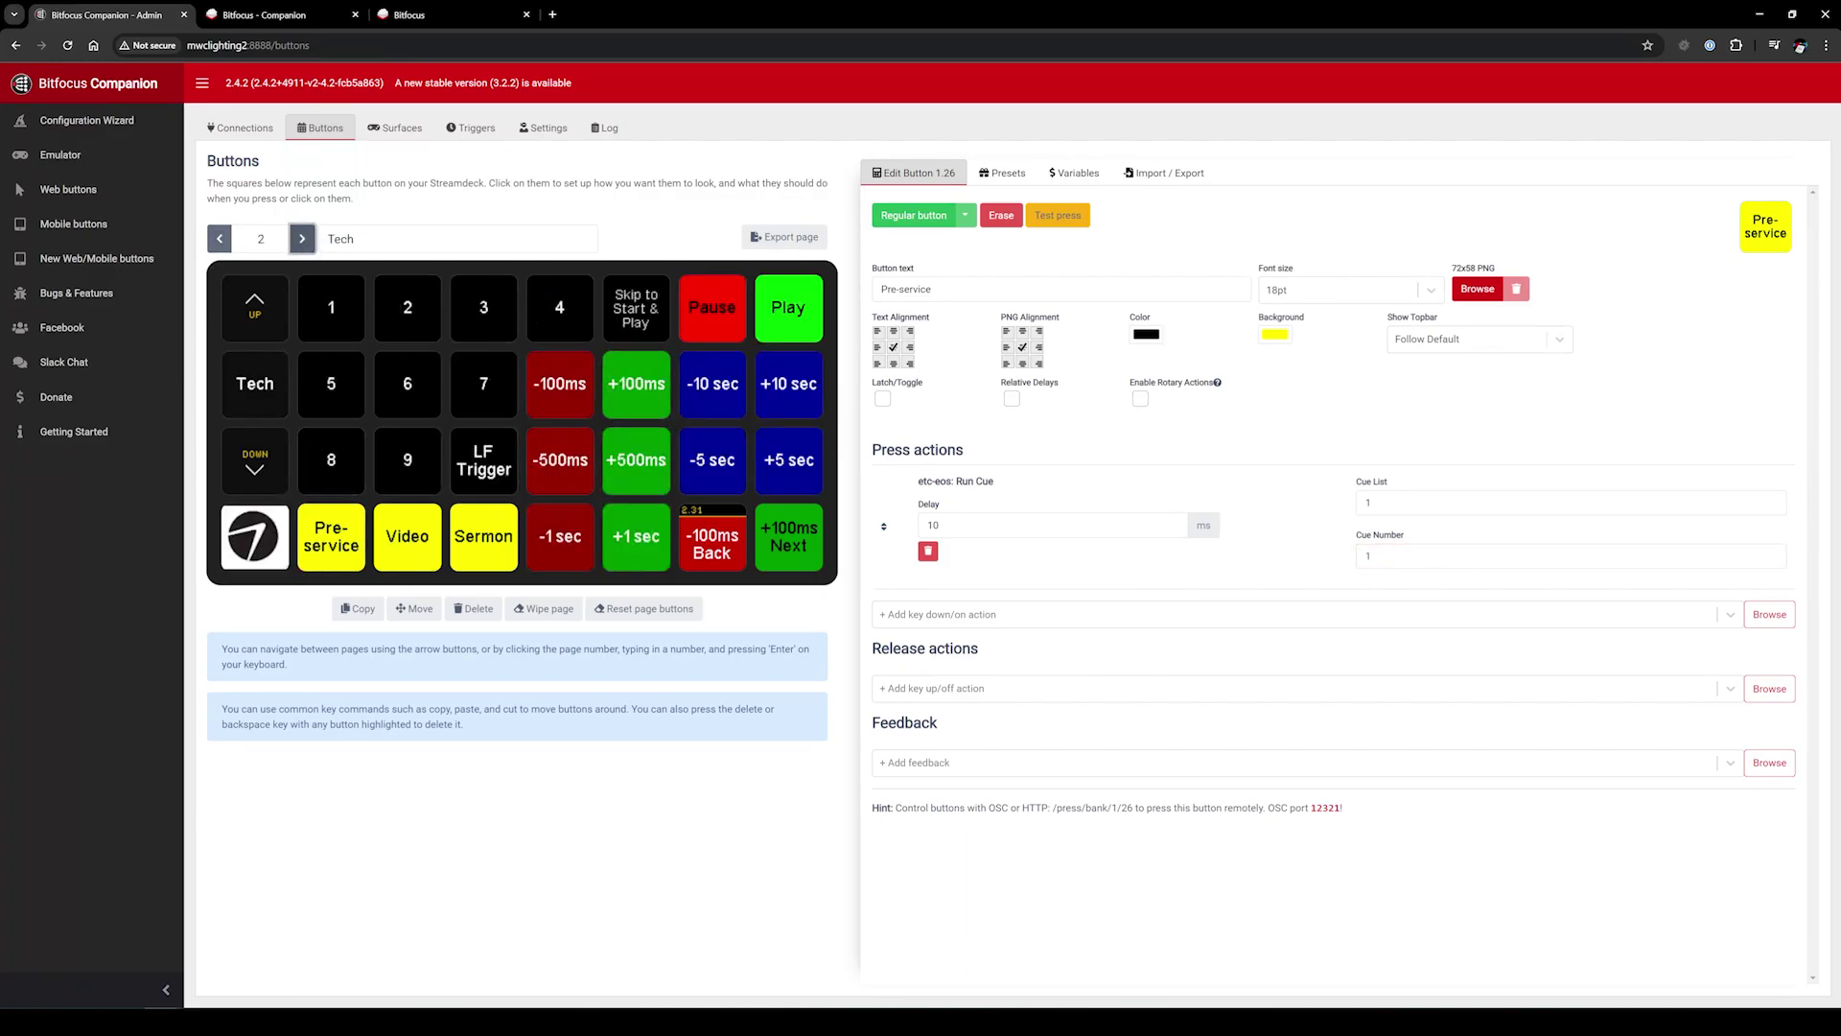
left_click(303, 239)
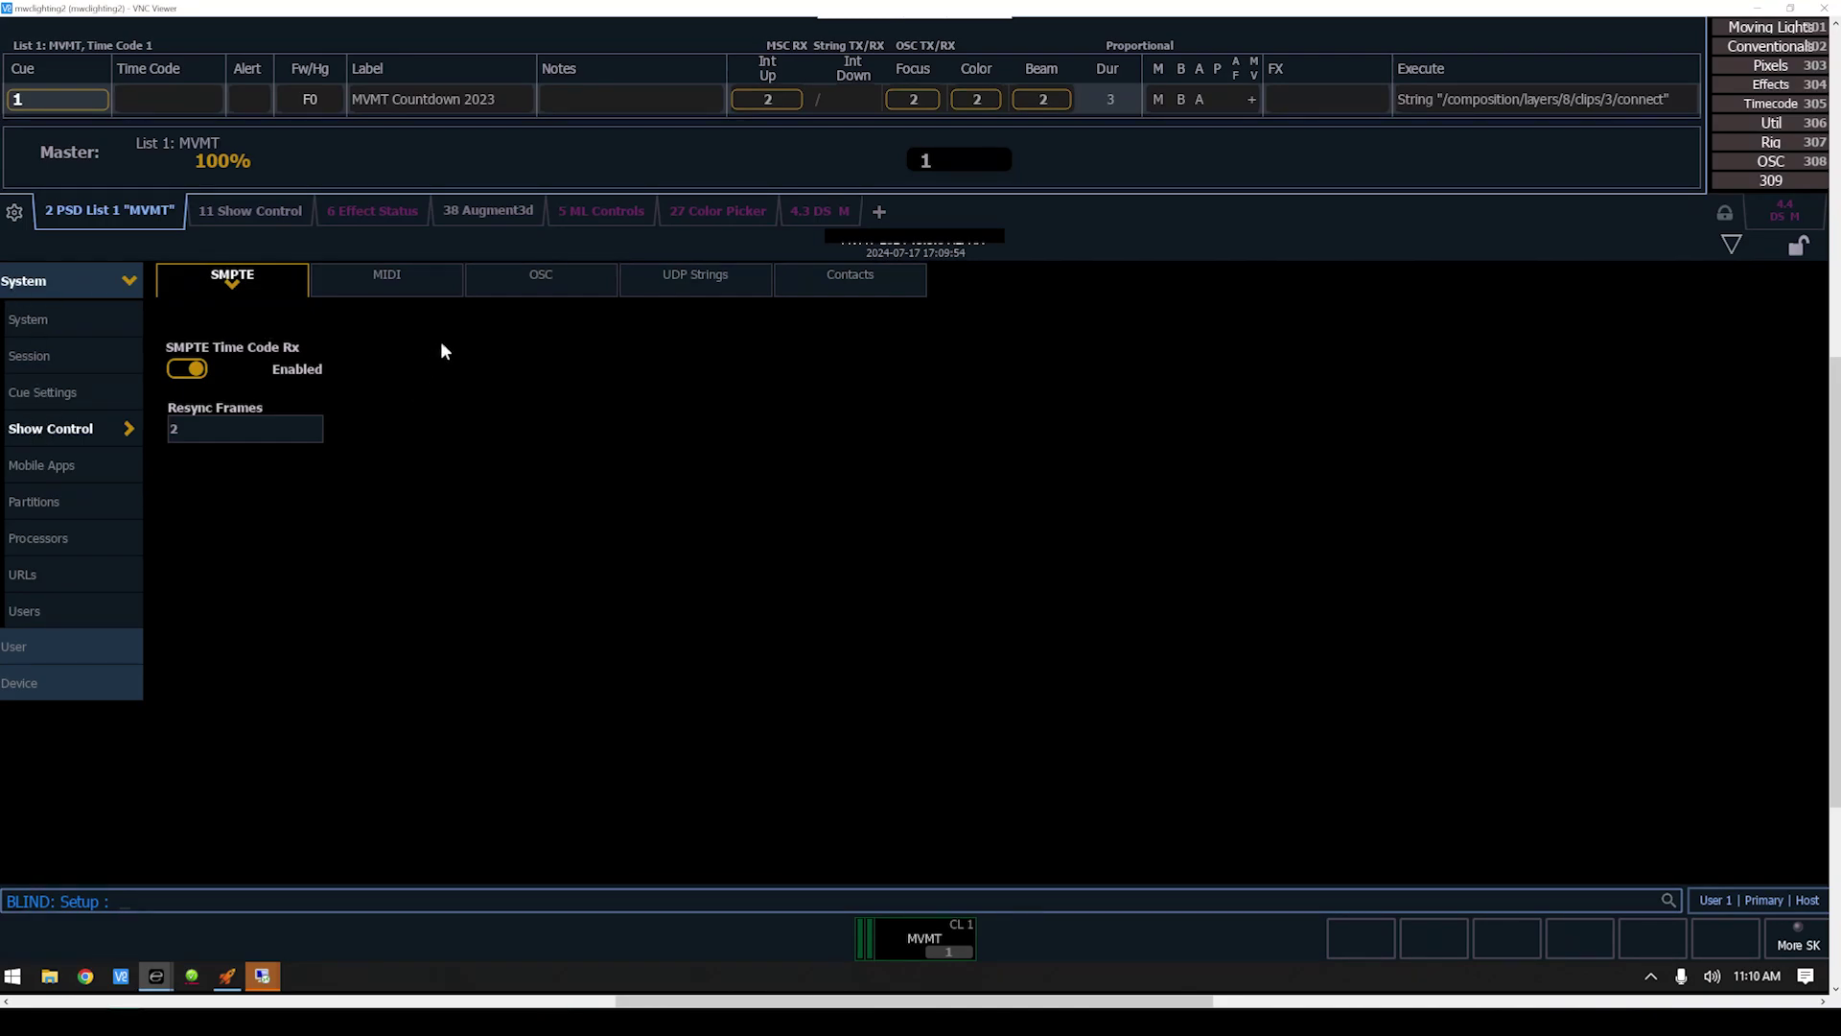
Switch to the Eos console and open the OSC section of its Show Control setup
left_click(483, 269)
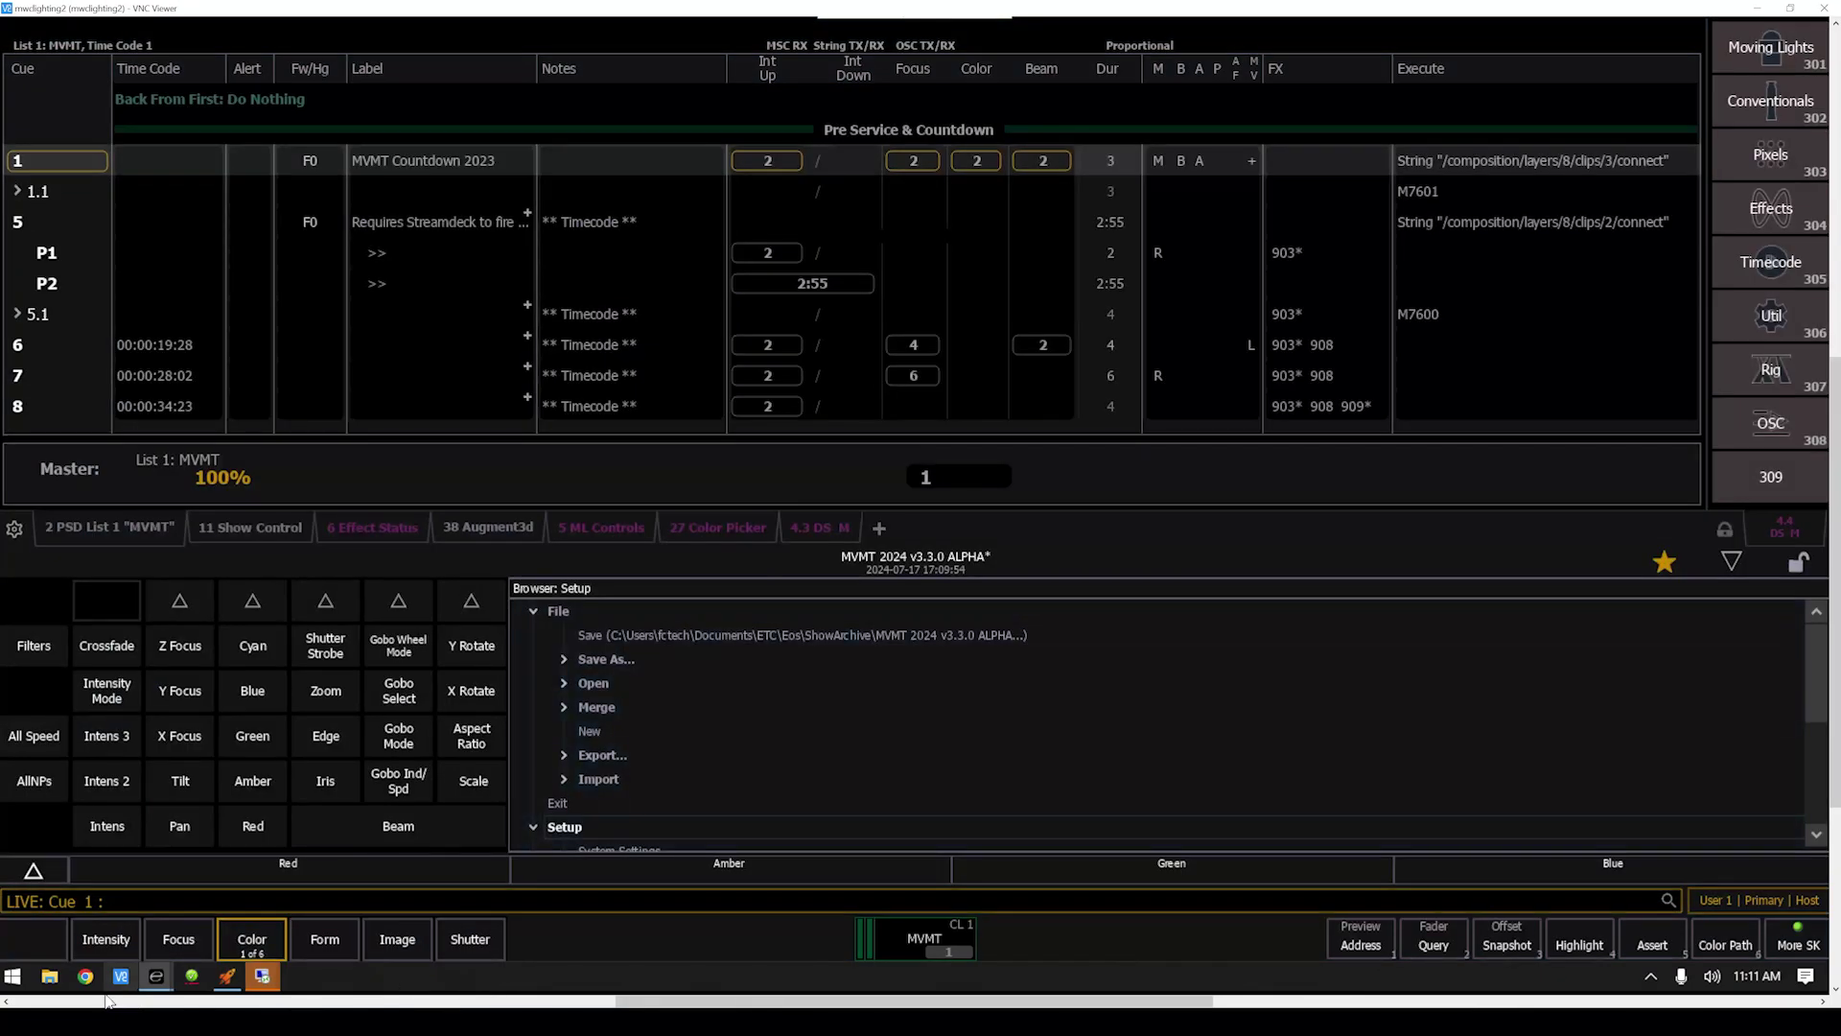
Open the Companion emulator over the Eos console and position its window so the cue list stays visible
mouse_move(156, 976)
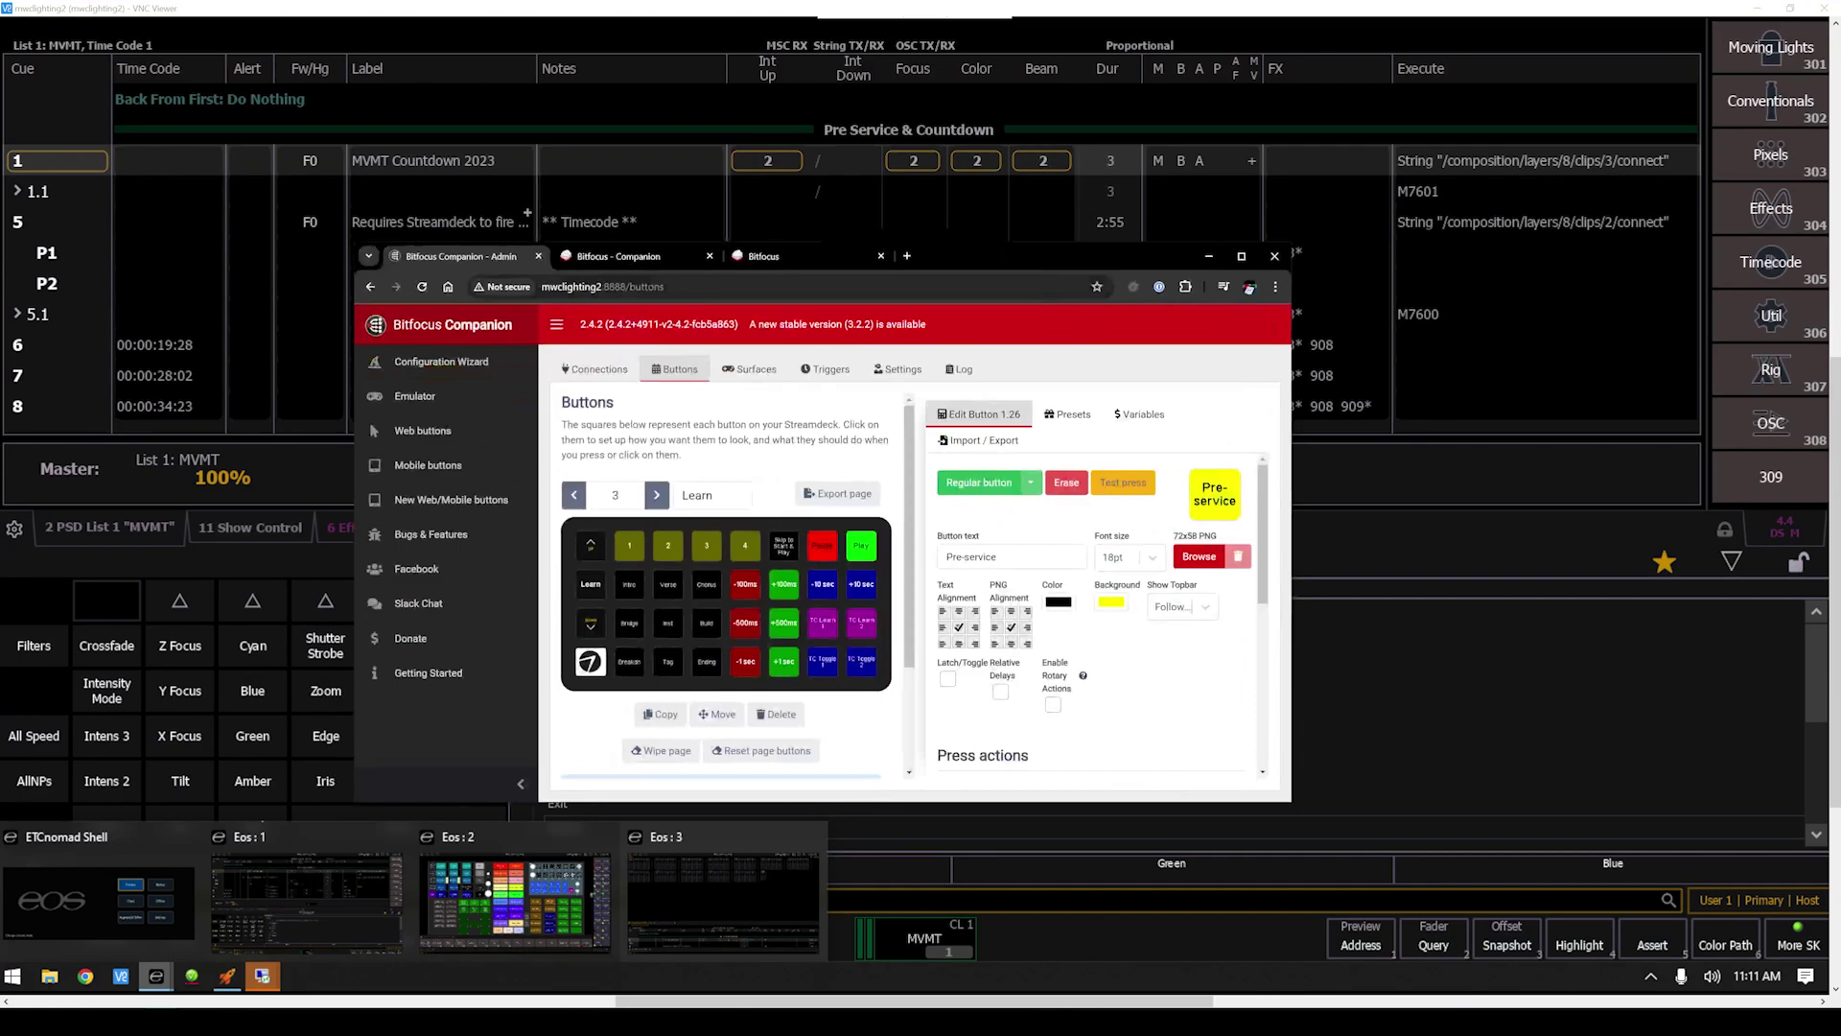
left_click_drag(1012, 265, 1101, 280)
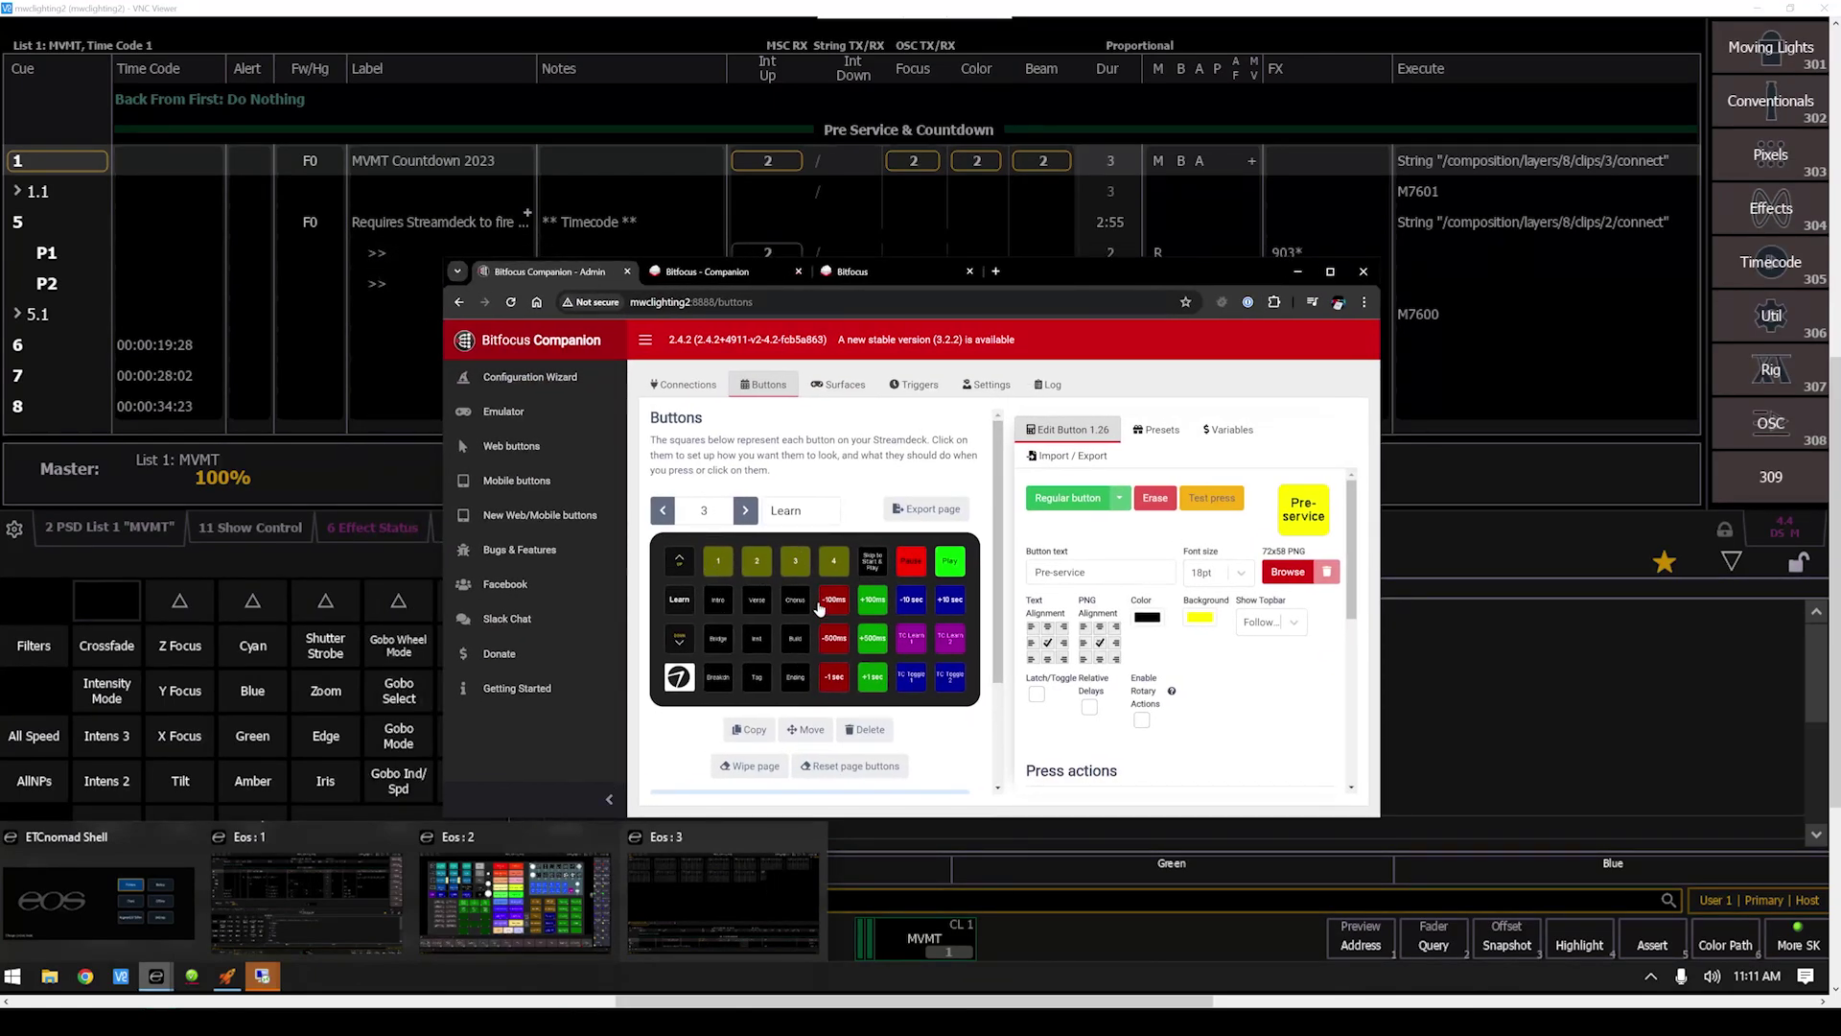
left_click(546, 412)
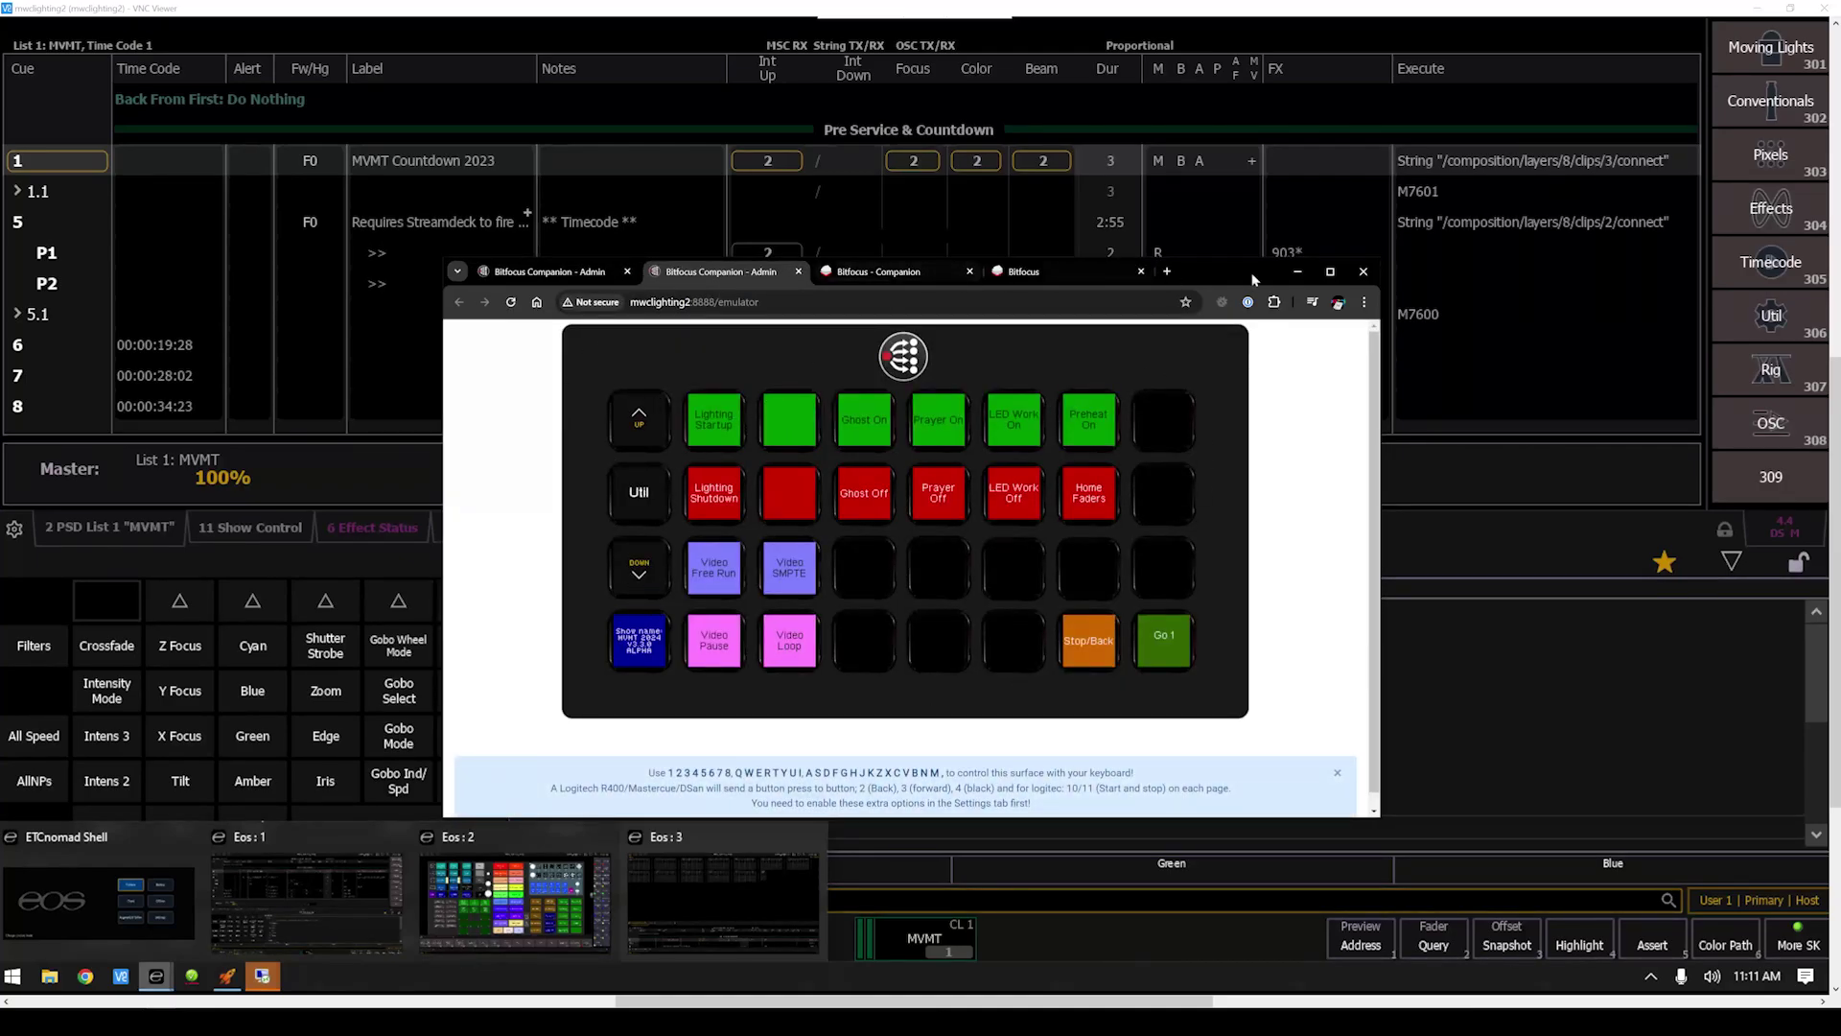
left_click_drag(1251, 276, 1379, 360)
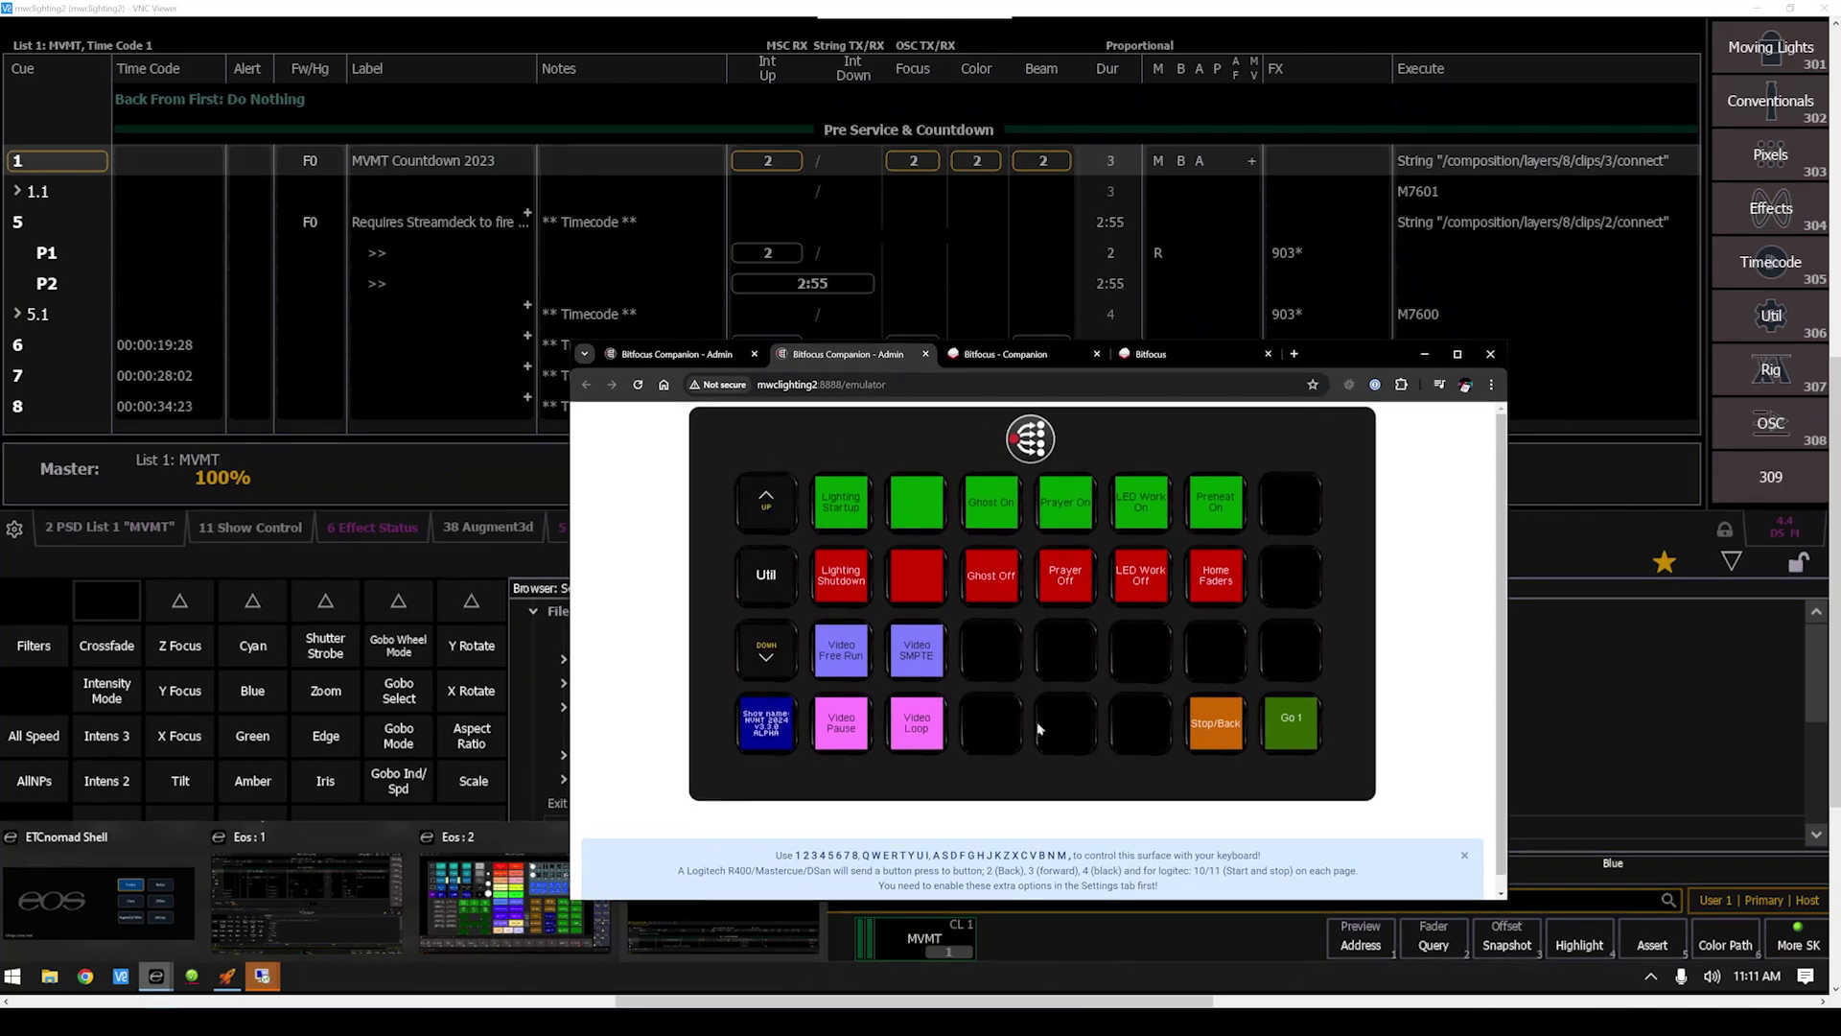
Test the emulator's Go button twice and its Stop/Back button against the Eos cue list
left_click(1287, 727)
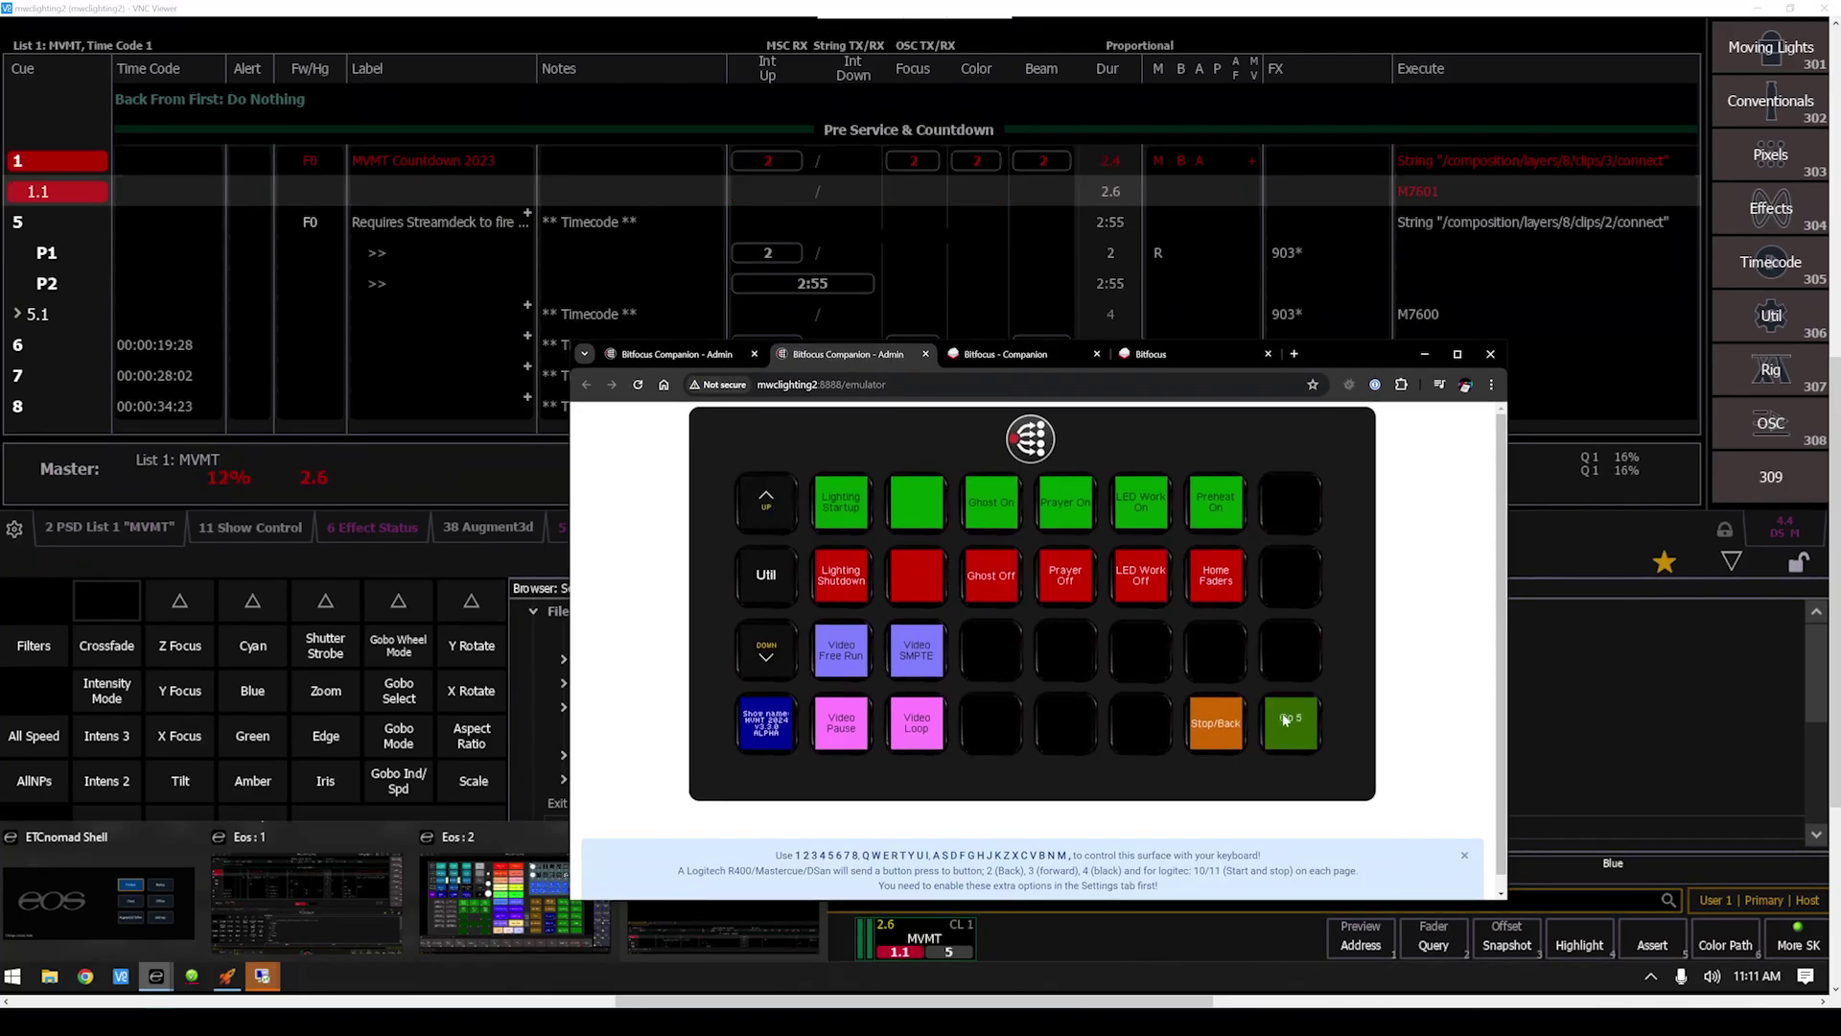
left_click(1285, 719)
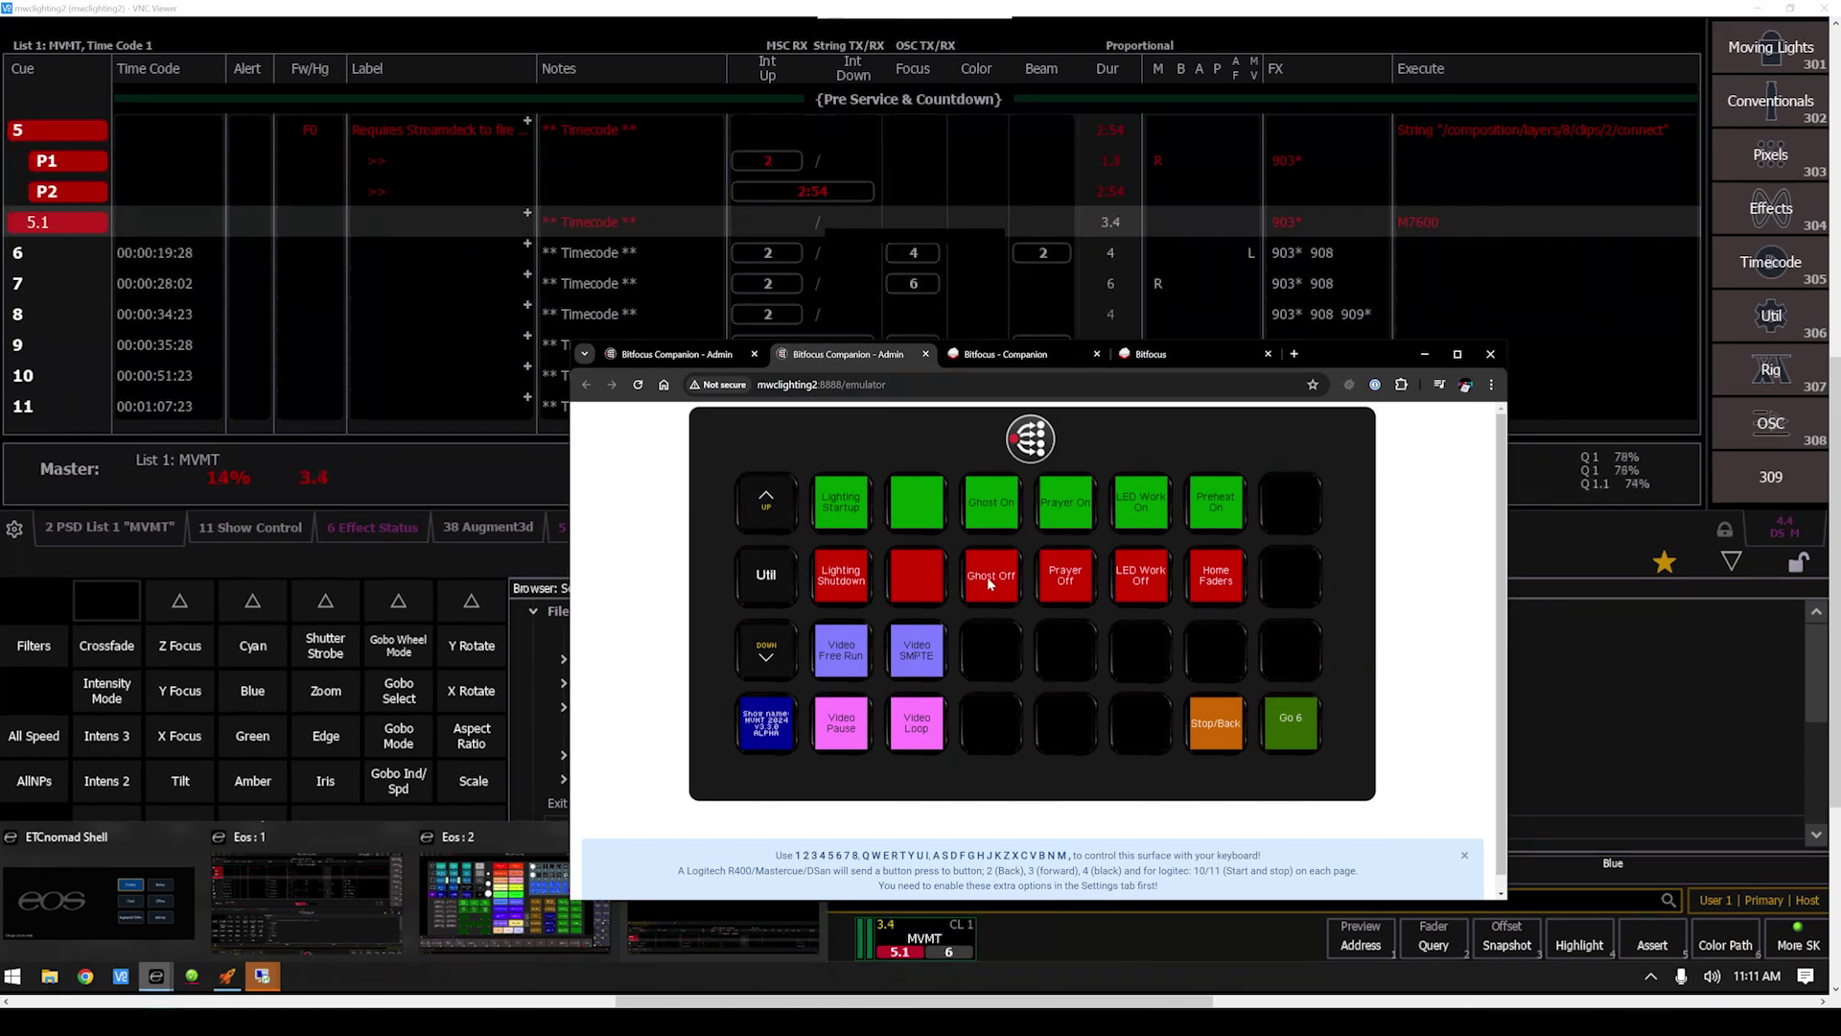
left_click(1220, 727)
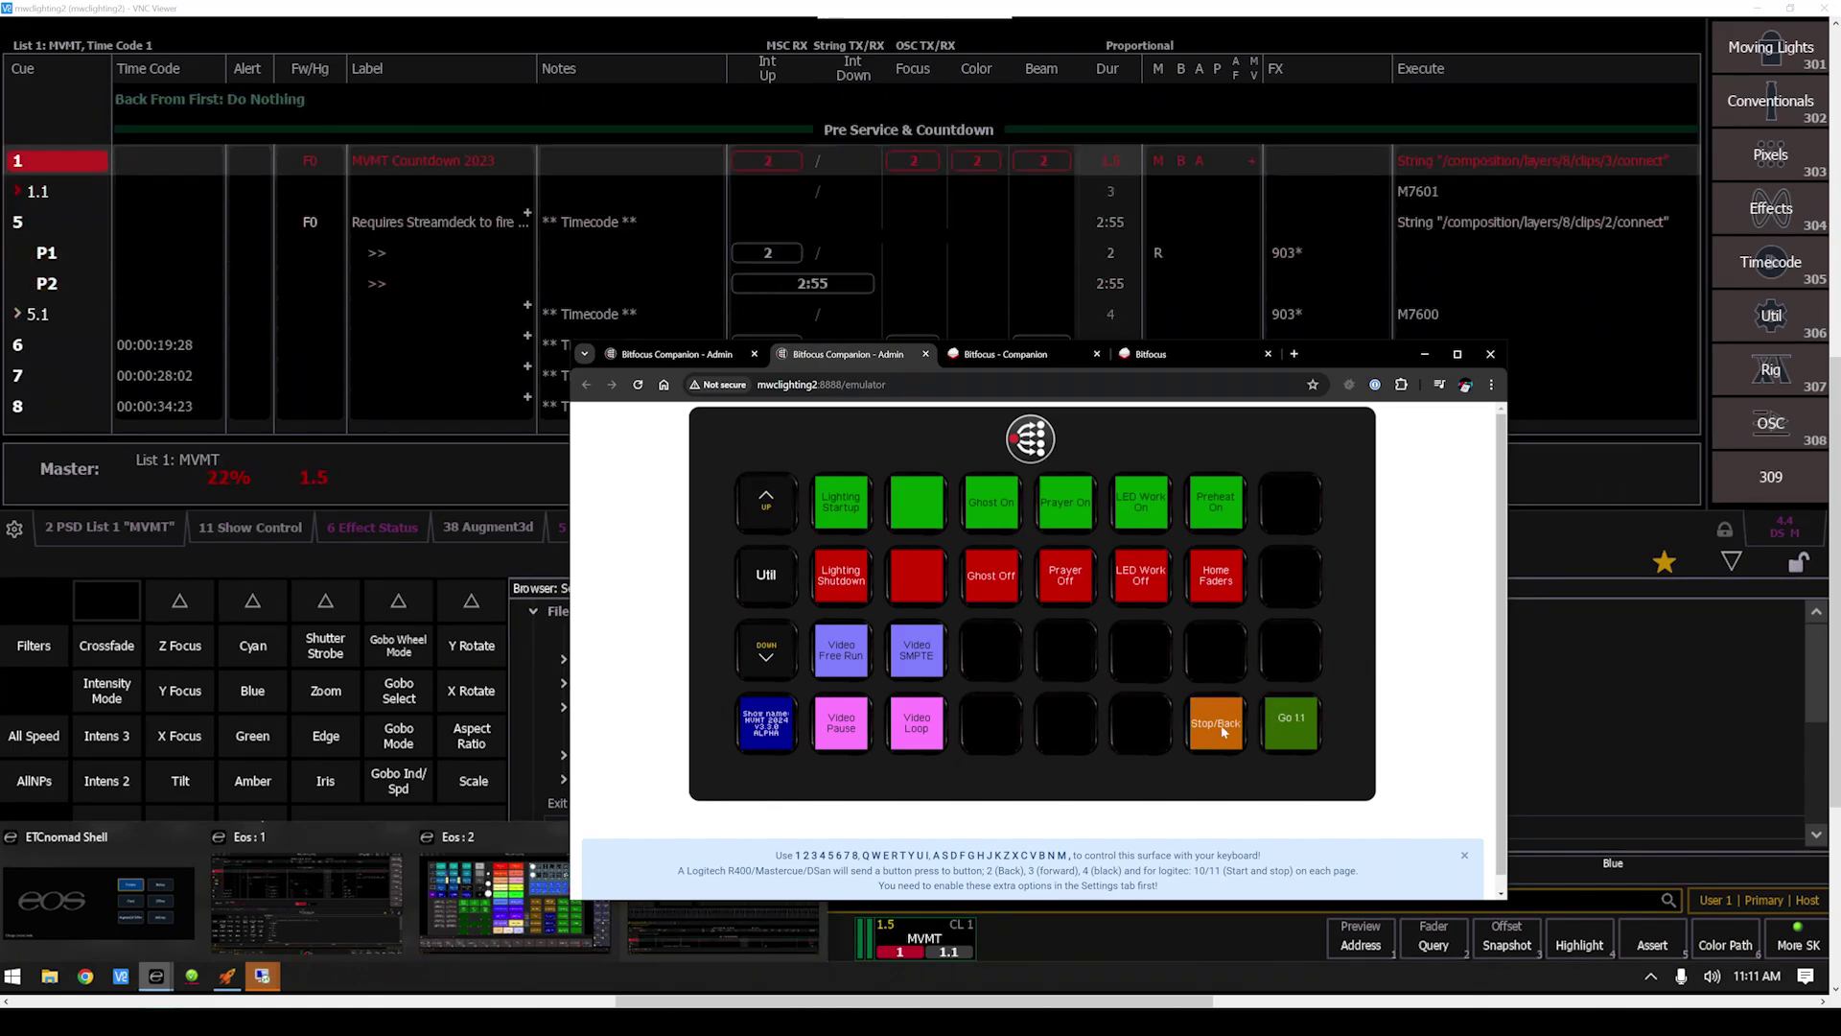
Show the Eos Park display behind the emulator and trigger the Lighting Startup button
left_click(322, 1003)
left_click(652, 959)
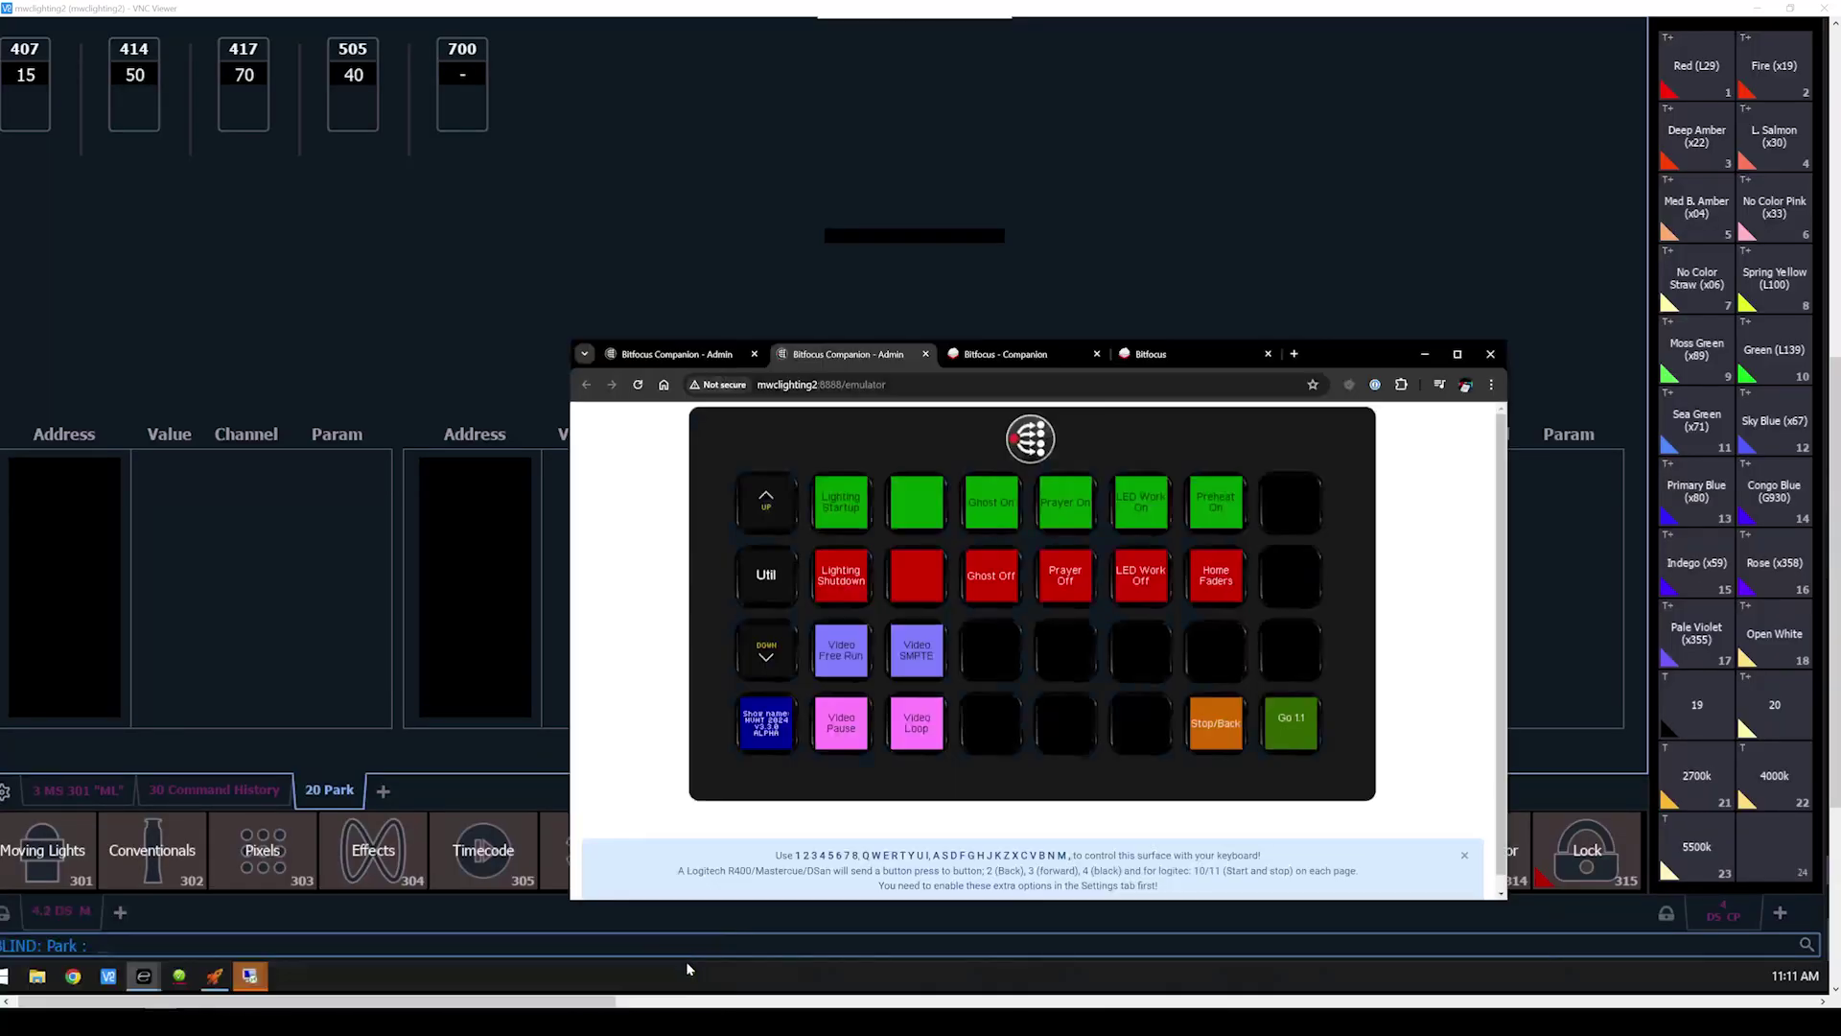
left_click(852, 499)
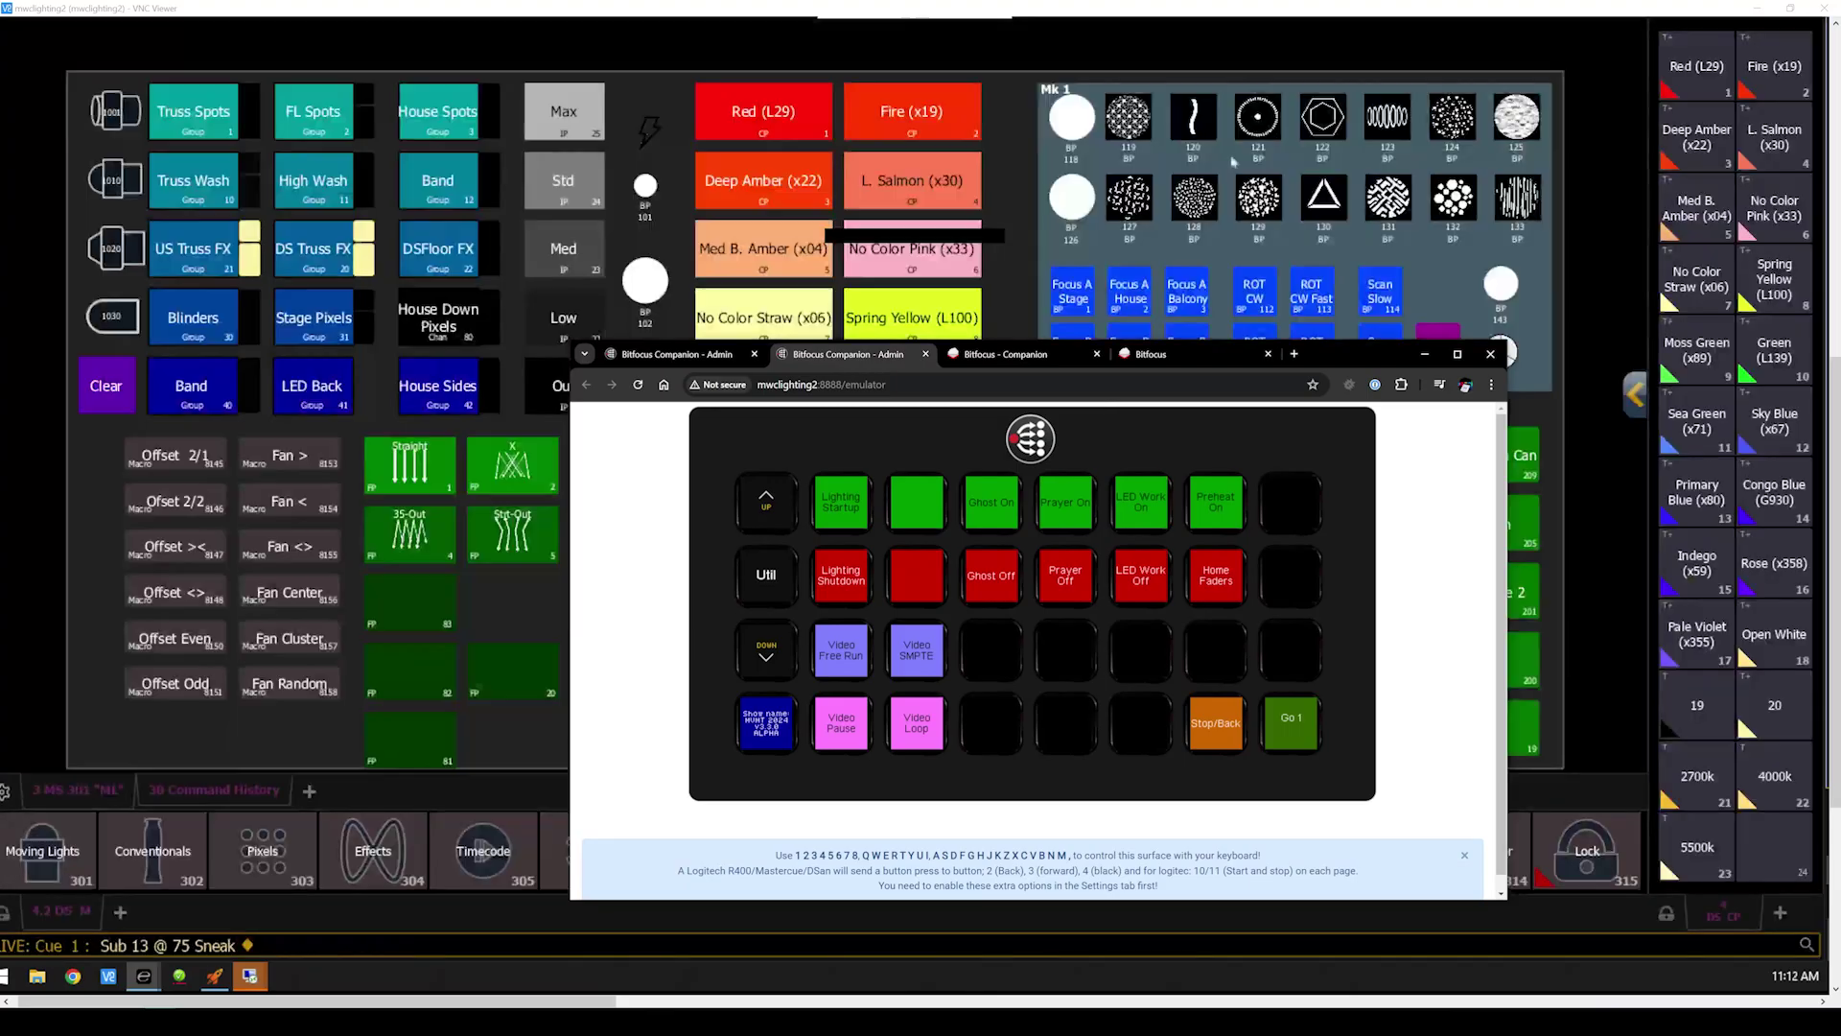
Reopen the Park display in Eos and bring the Companion emulator back in front of it
left_click(308, 792)
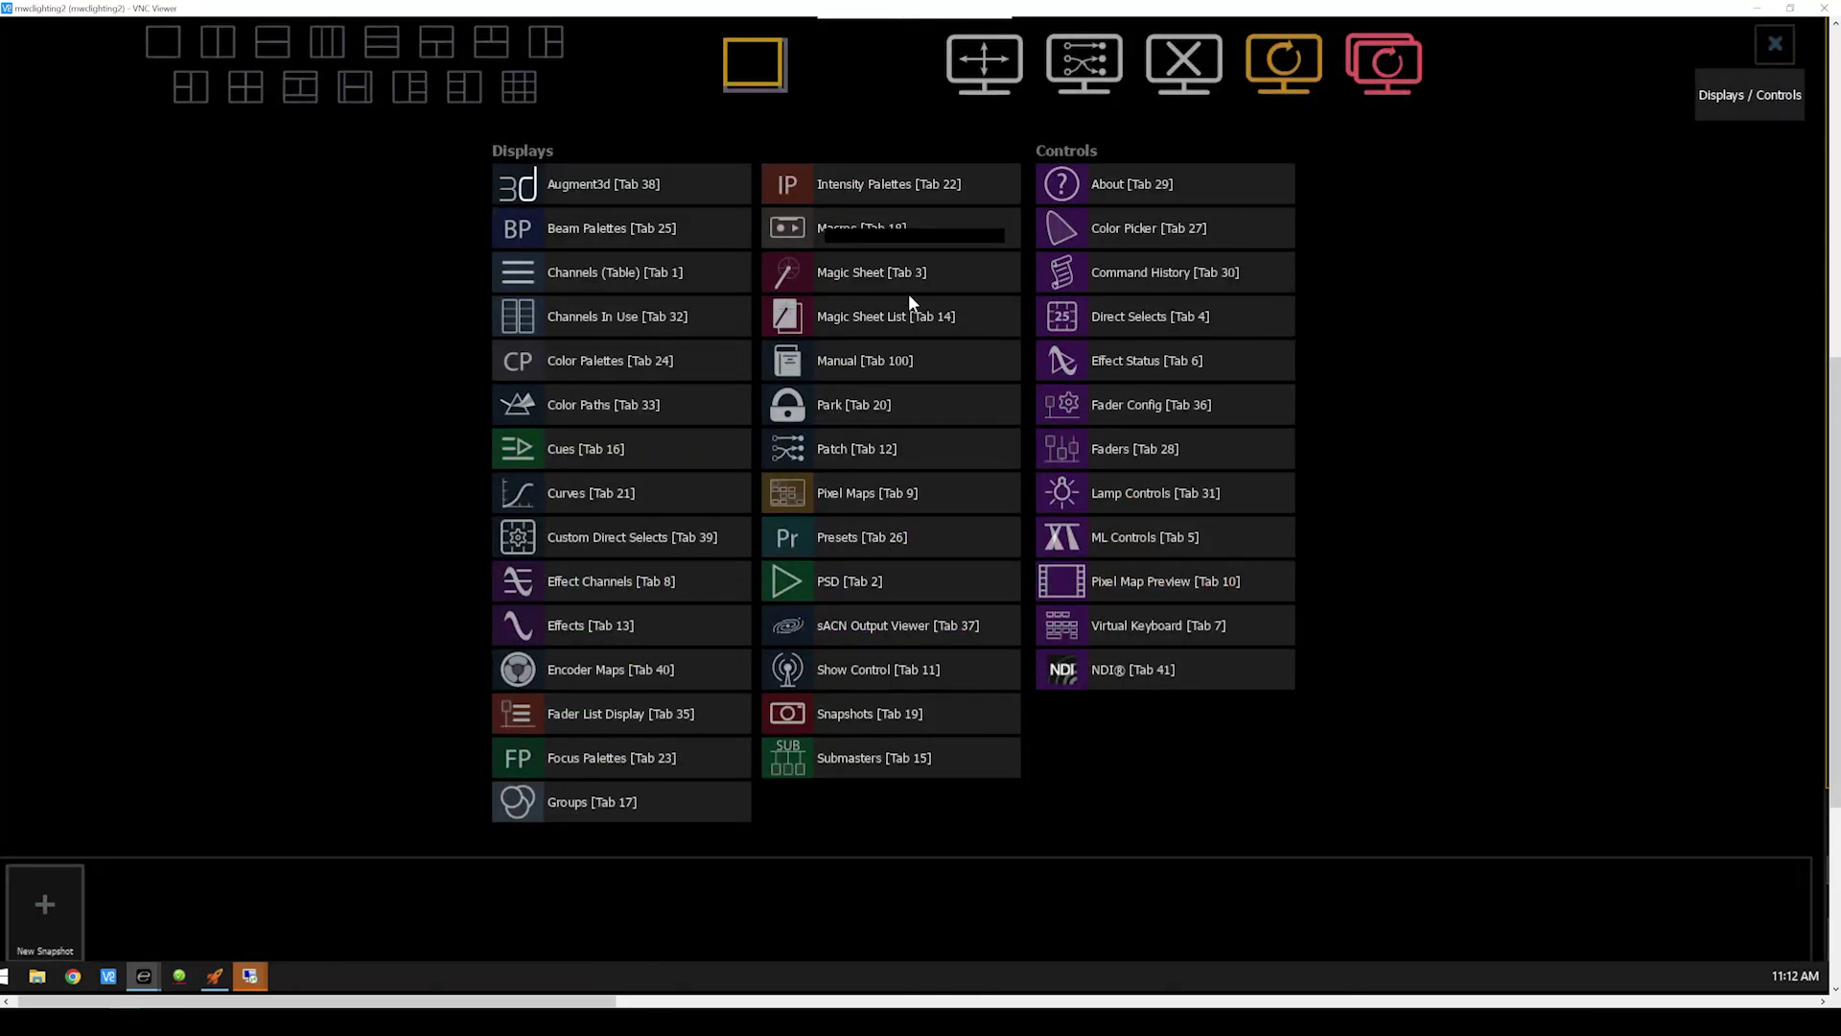
left_click(865, 396)
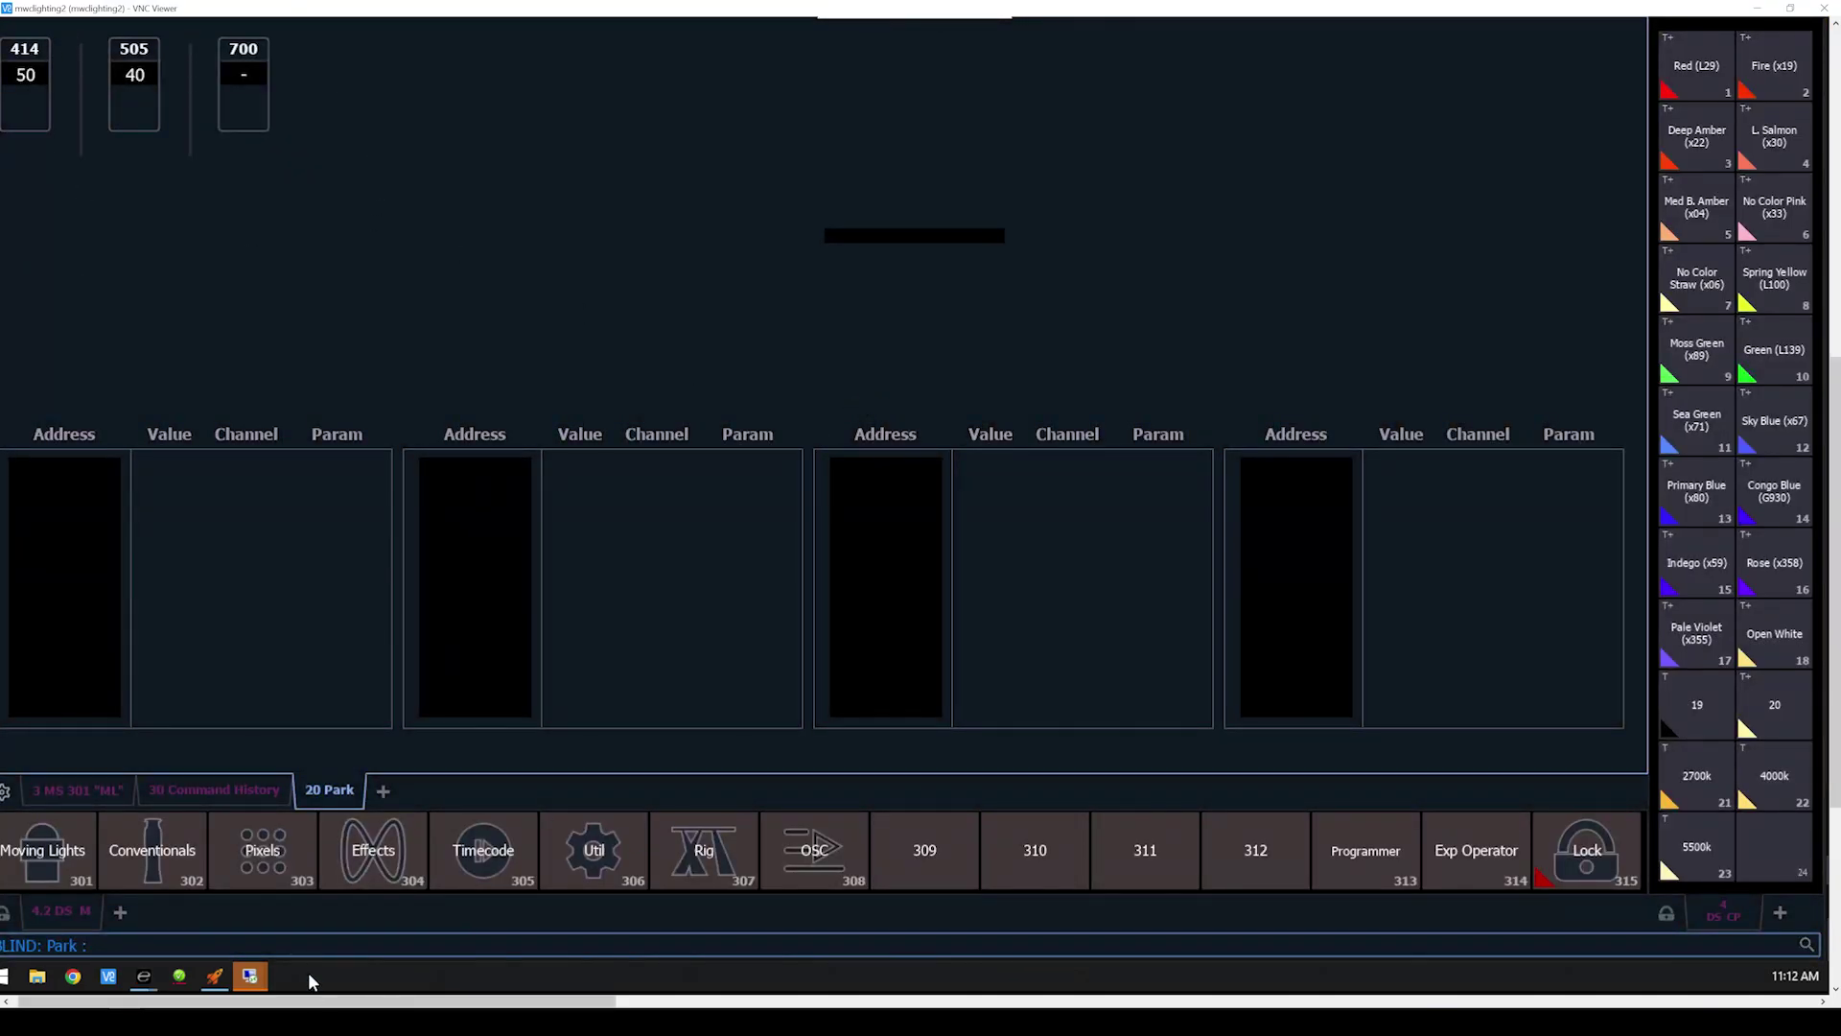
key("alt+Tab")
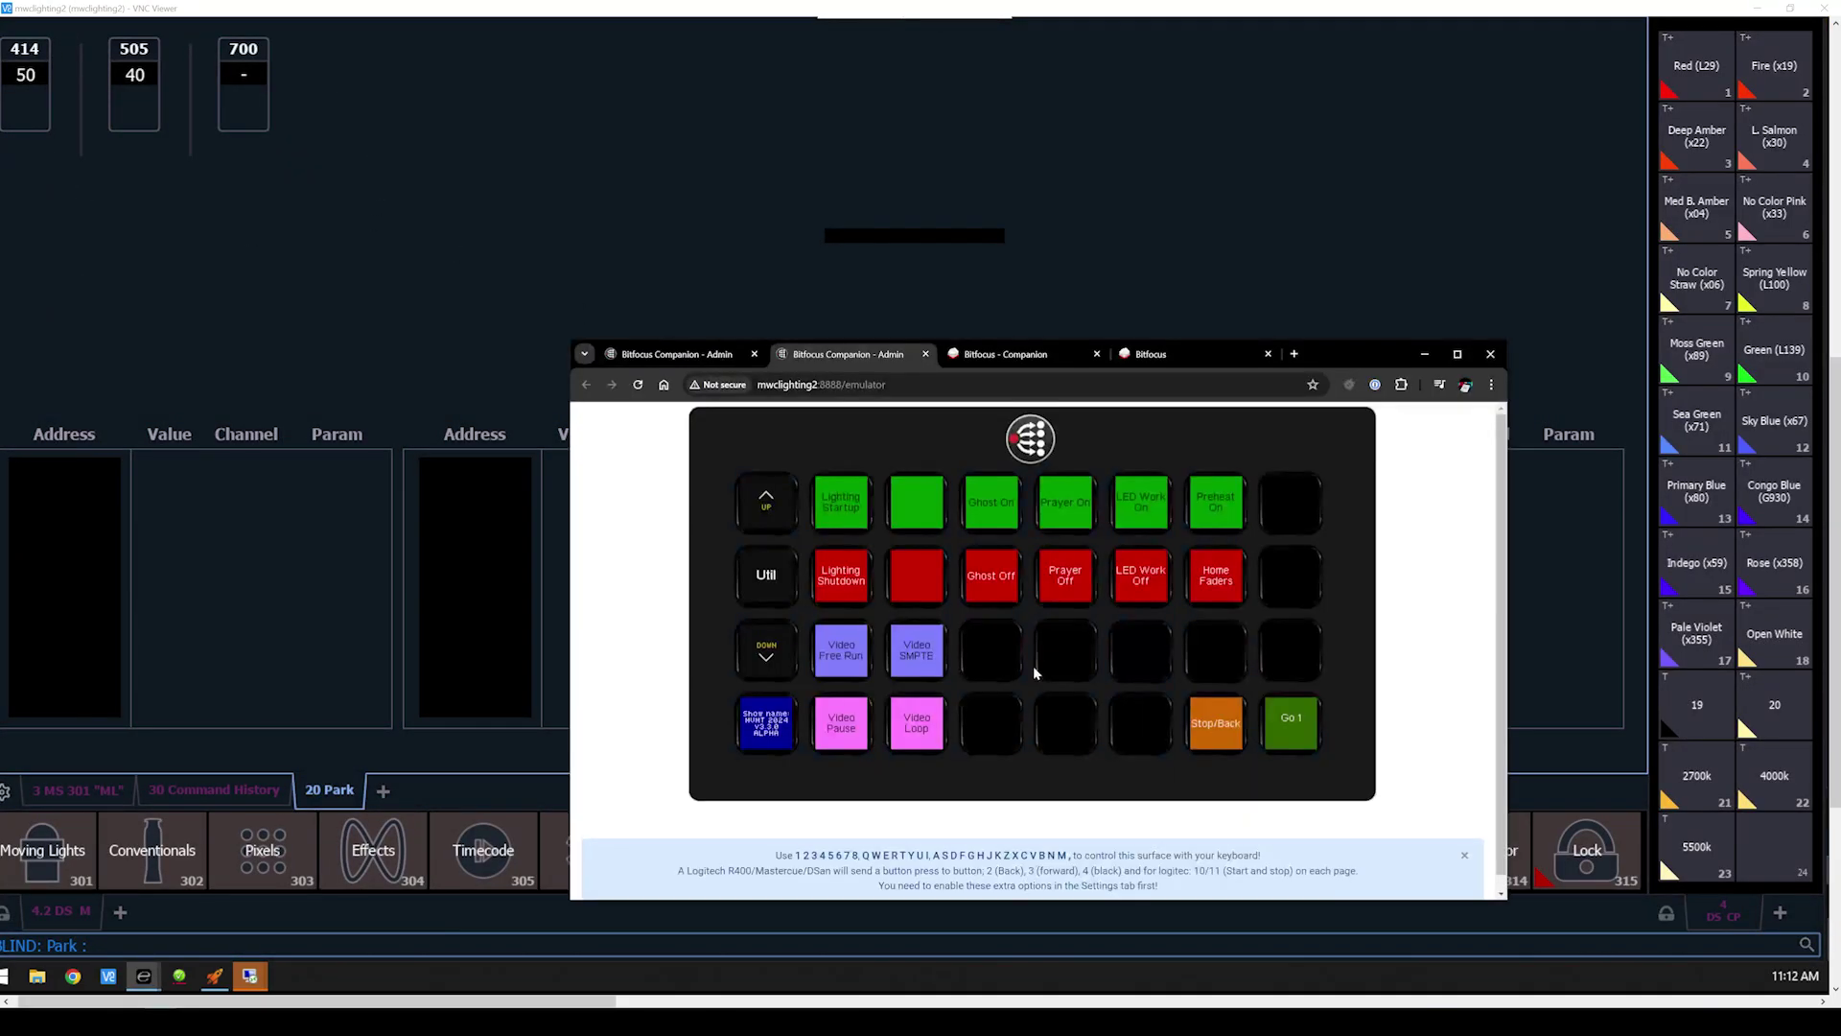
Trigger Ghost On and Off, Prayer On and Off, LED Work On and Off, and Preheat On from the emulator
left_click(1004, 509)
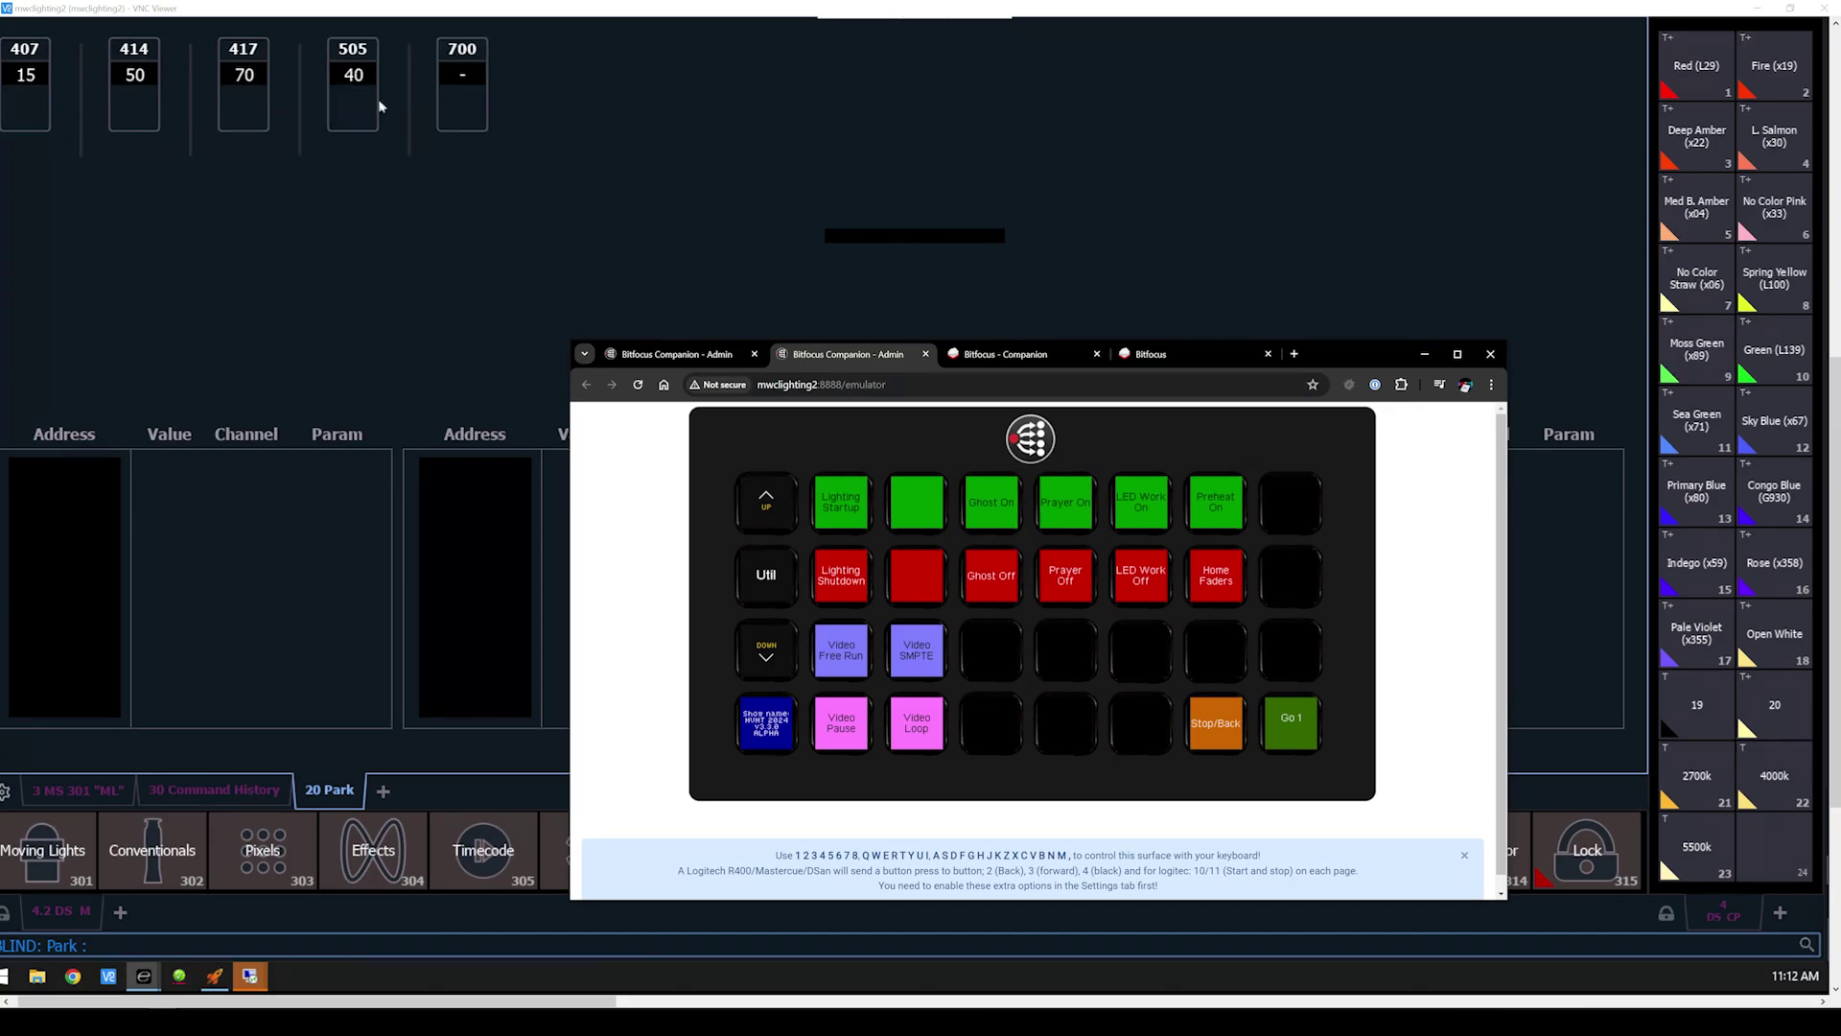
left_click(991, 591)
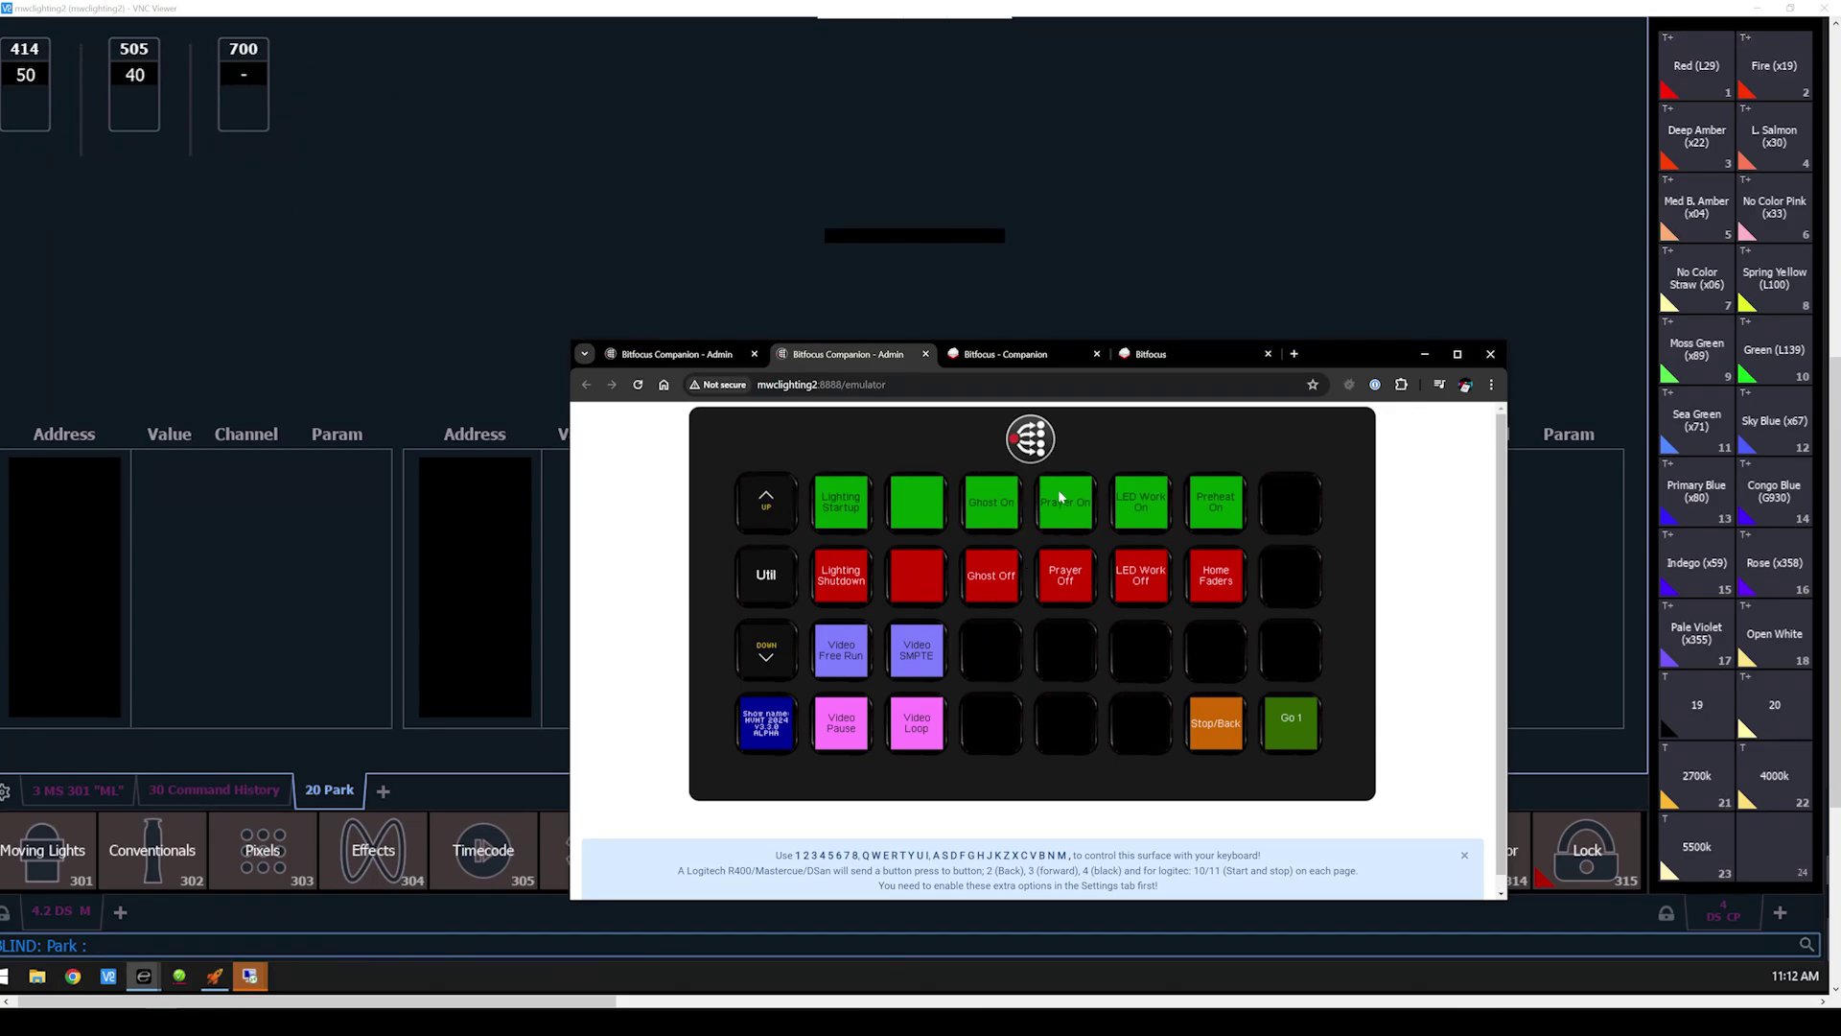
left_click(1072, 523)
left_click(1076, 590)
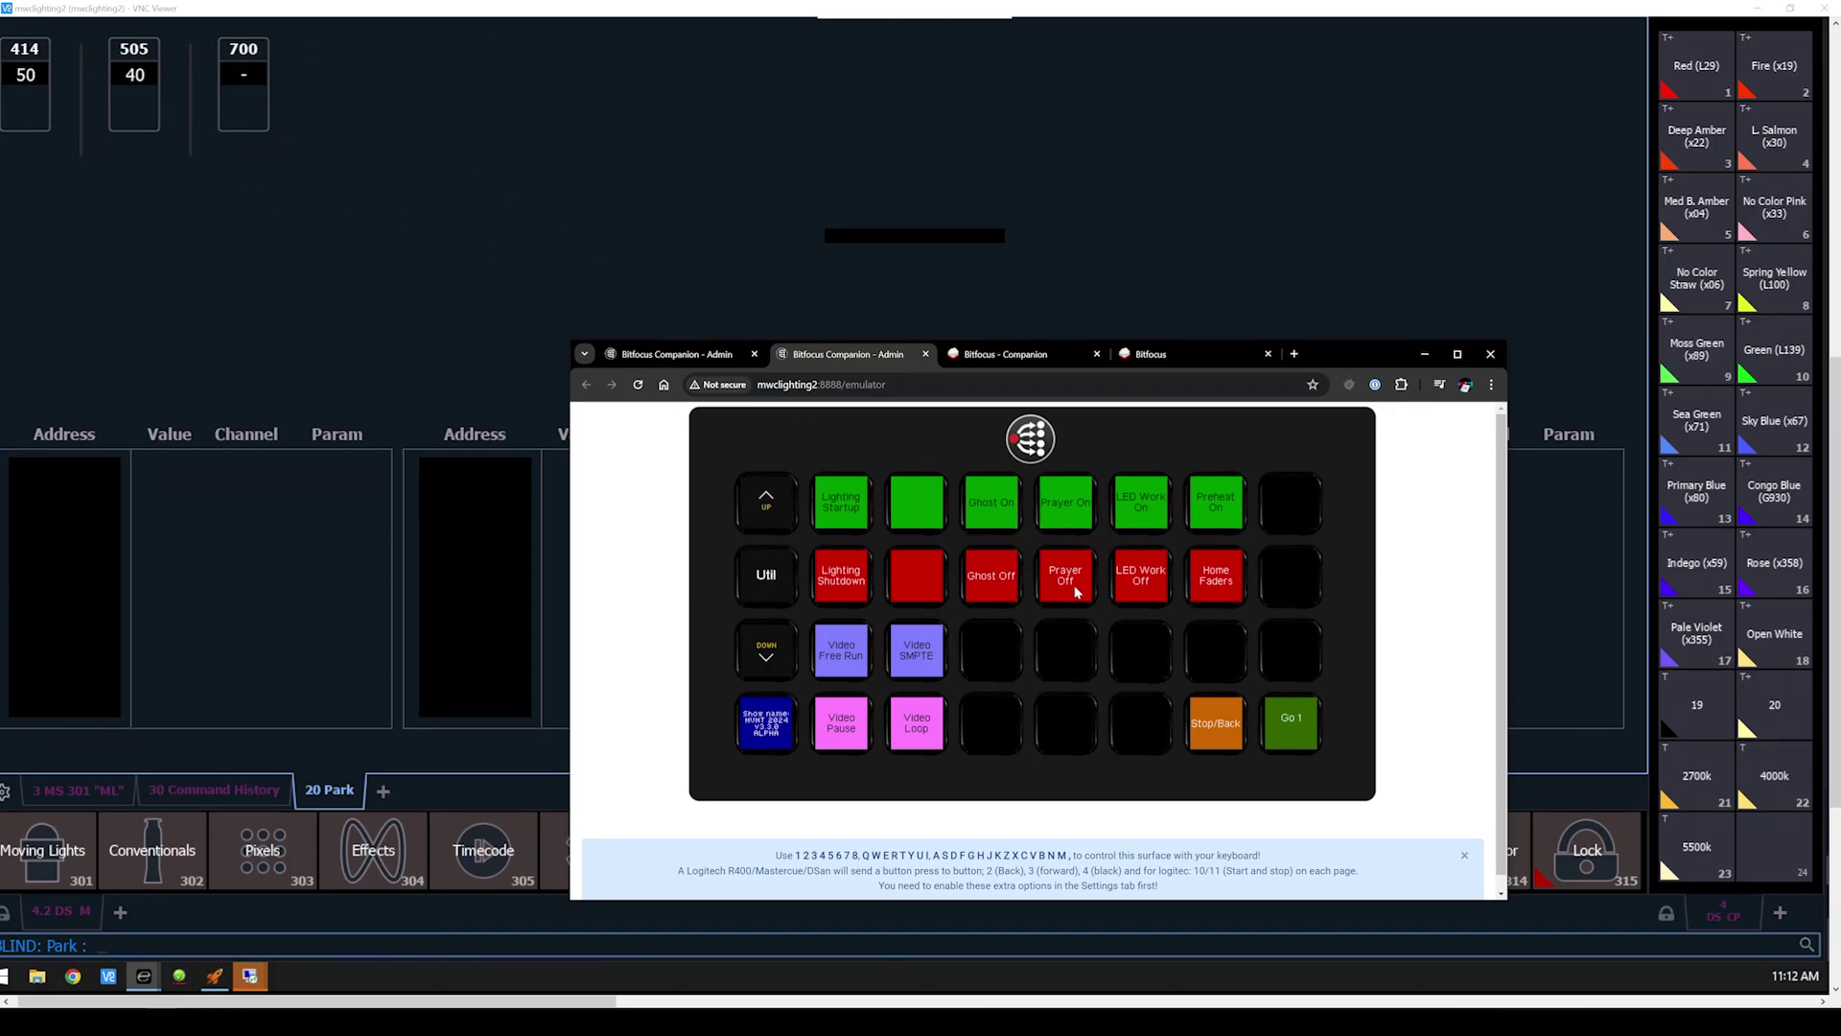
left_click(1156, 508)
left_click(1147, 608)
left_click(1221, 521)
Open the Faders display in Eos and examine the submaster levels on page 1
left_click(383, 792)
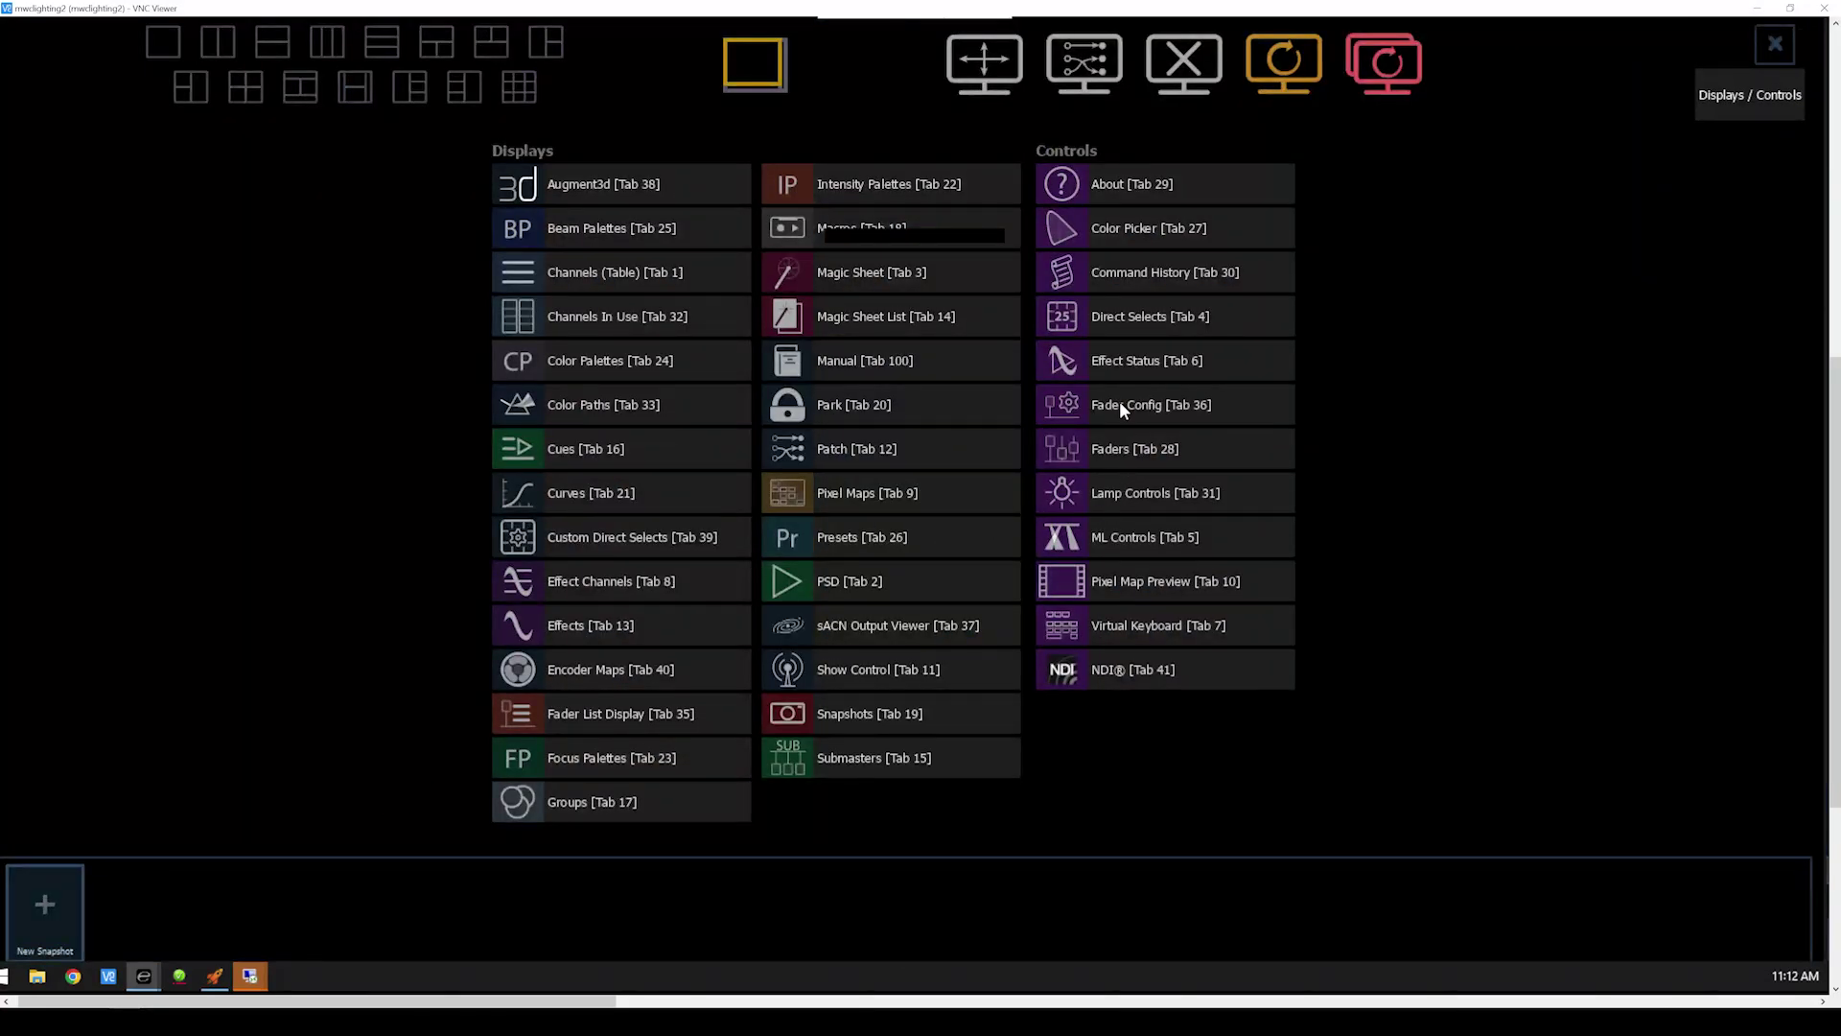
left_click(1127, 439)
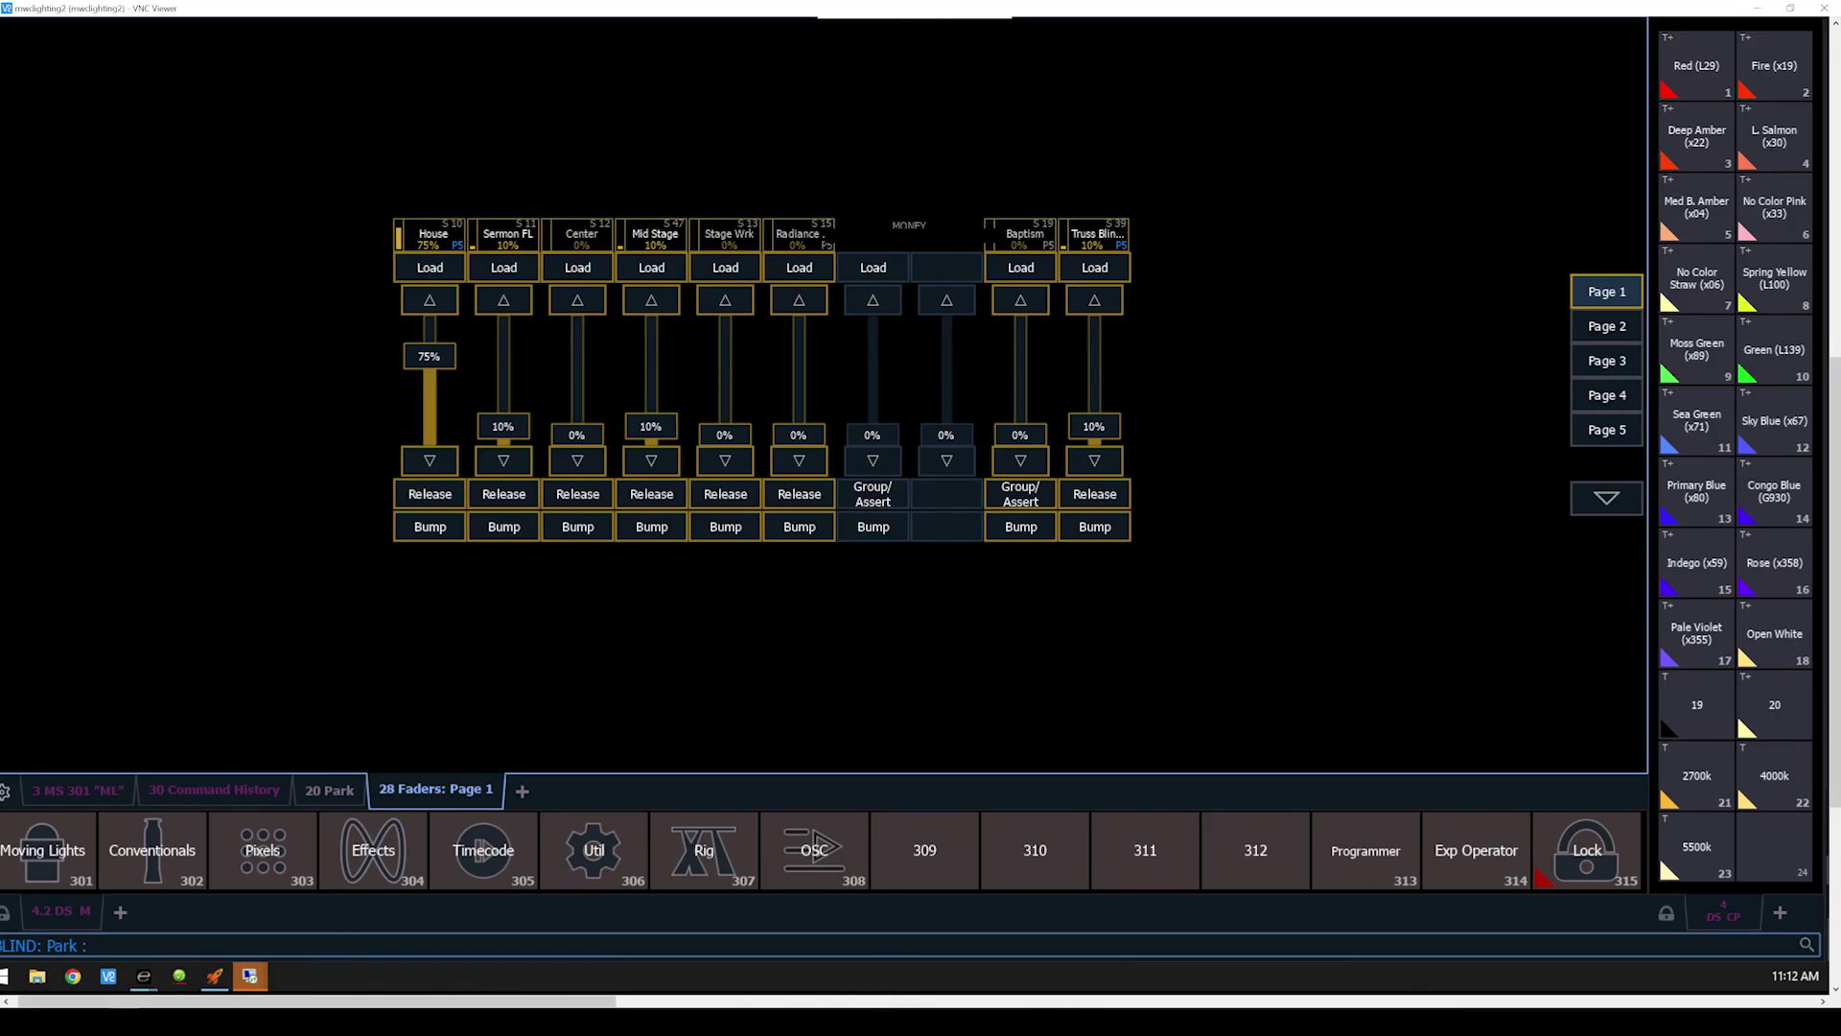
left_click(144, 977)
left_click(1289, 688)
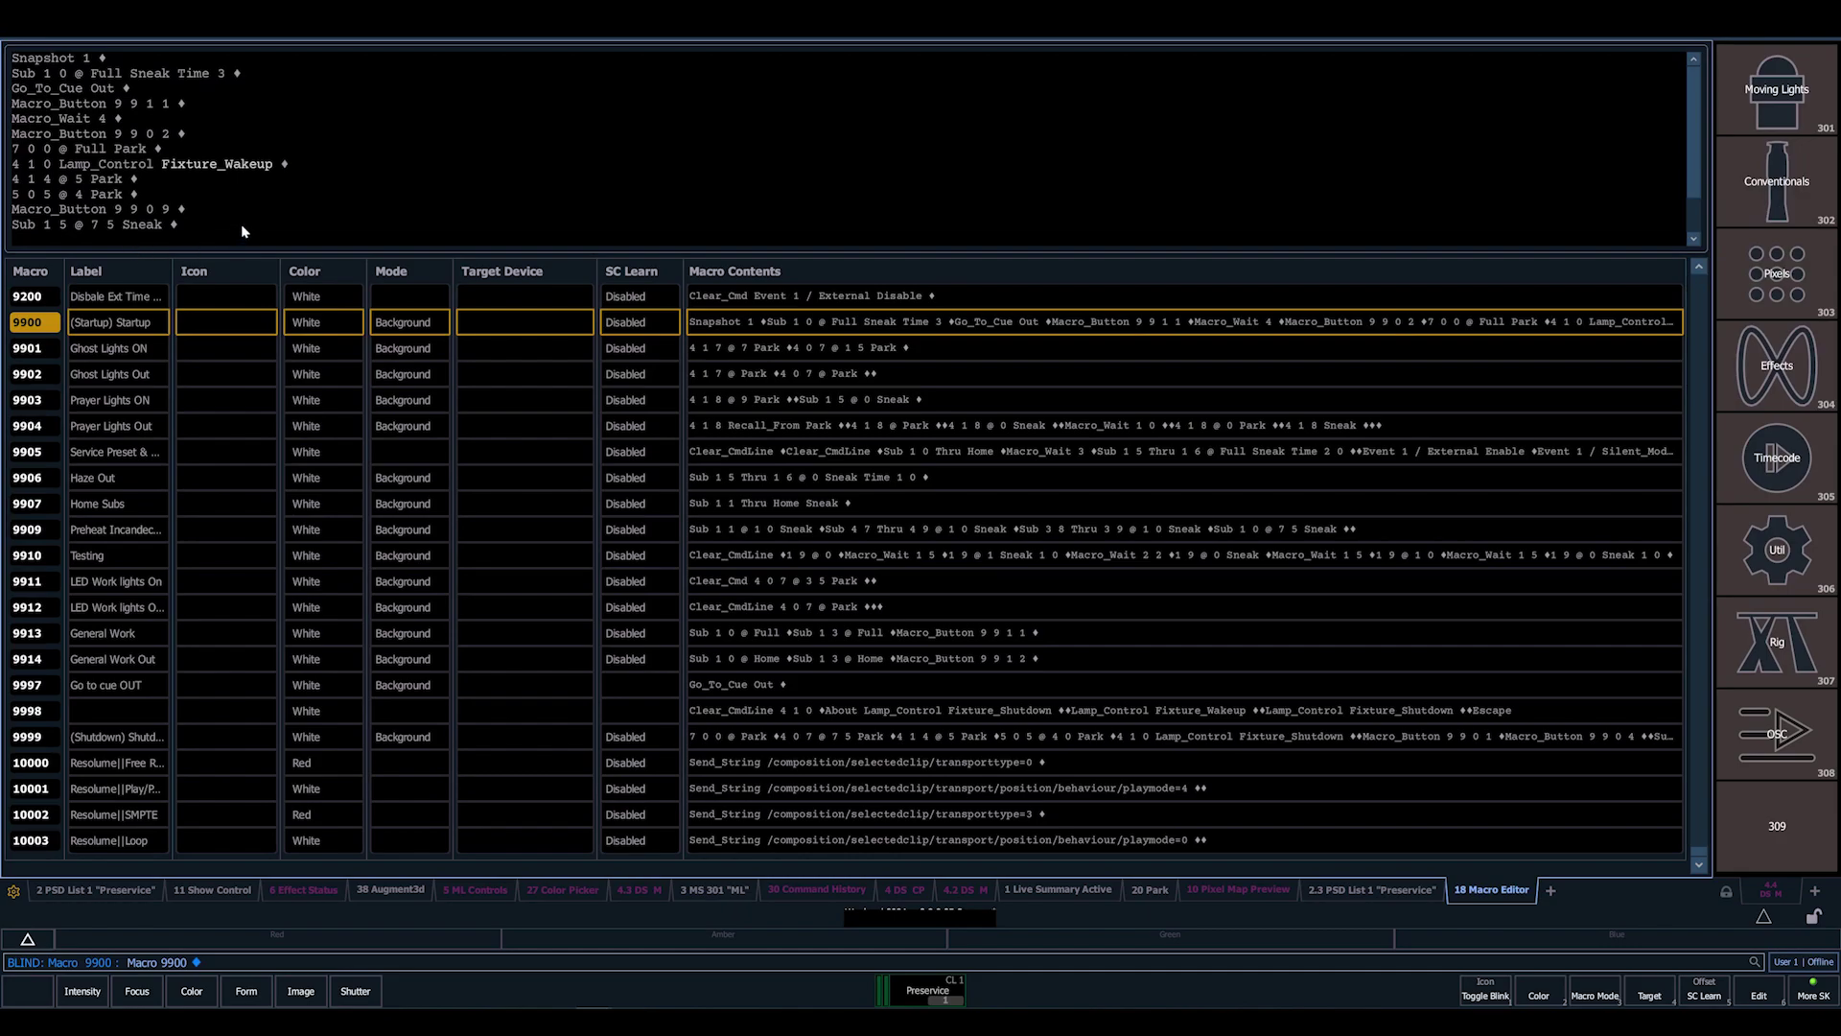
Examine the contents of the Startup, Ghost Lights ON and Ghost Lights Out macros in the Eos Macro Editor
scroll(240, 223, "down", 3)
scroll(537, 383, "up", 2)
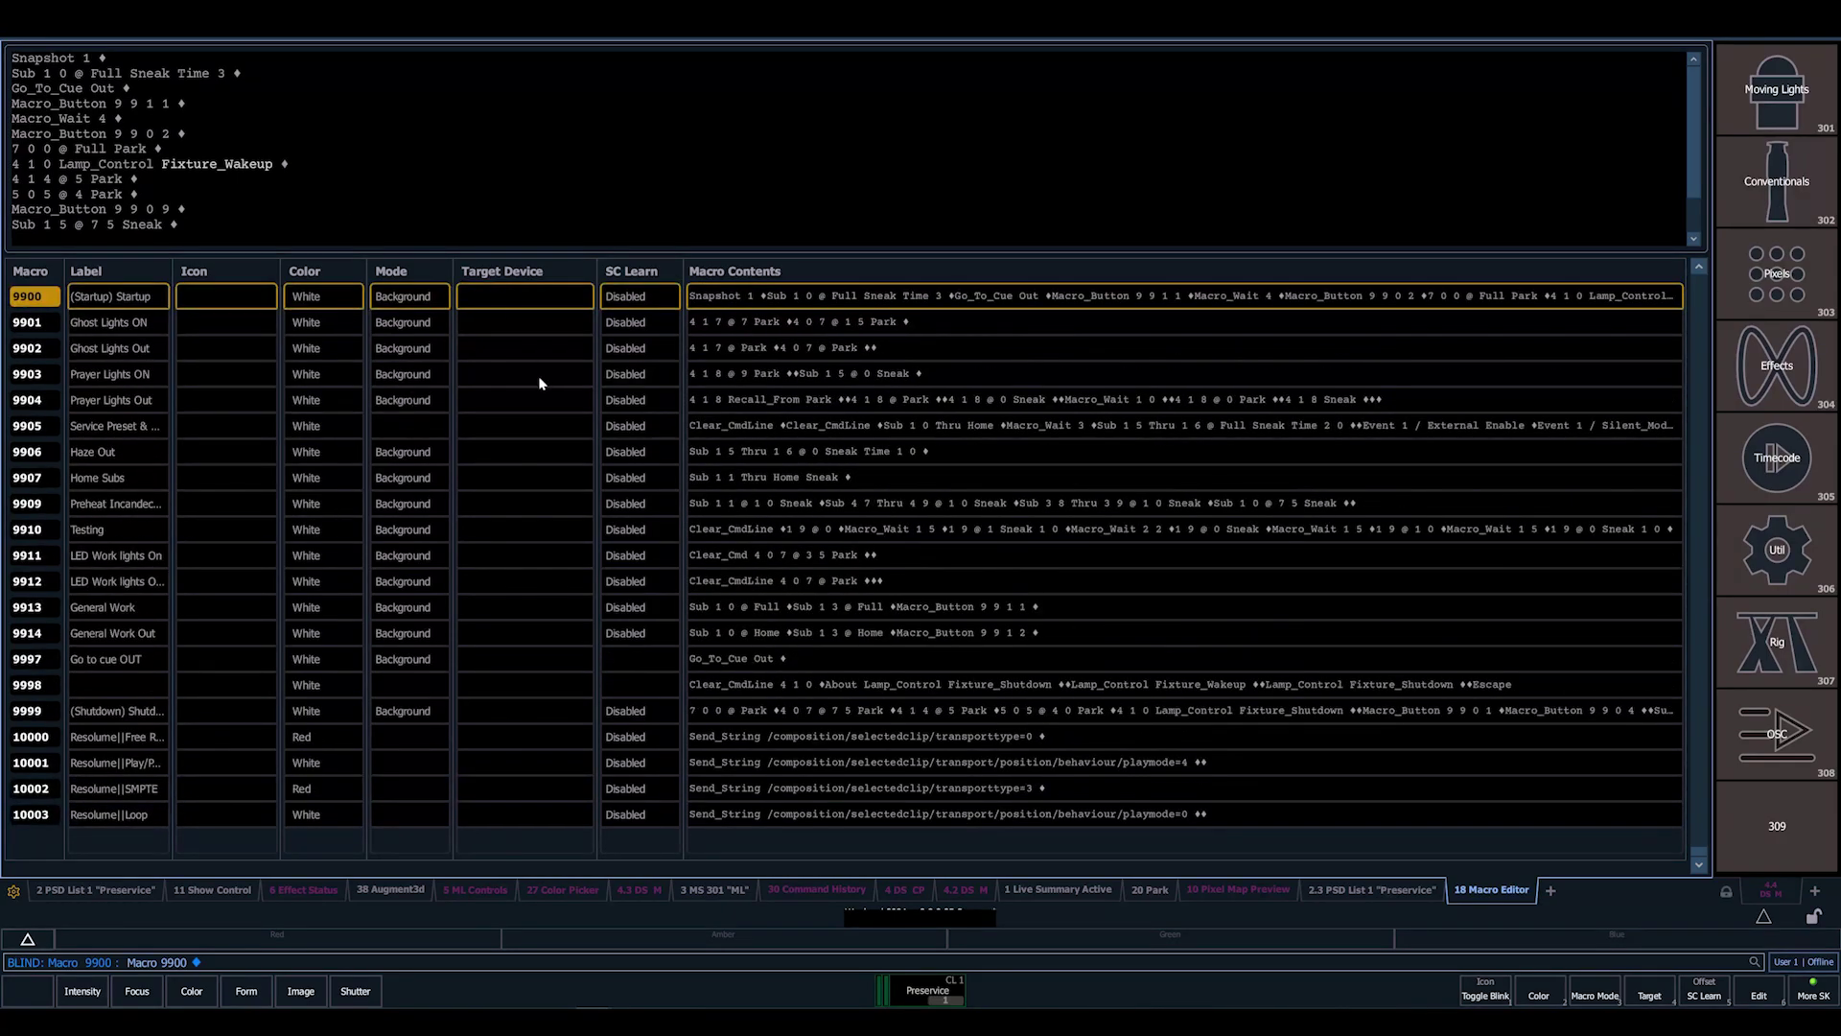
scroll(539, 383, "up", 1)
key("Down")
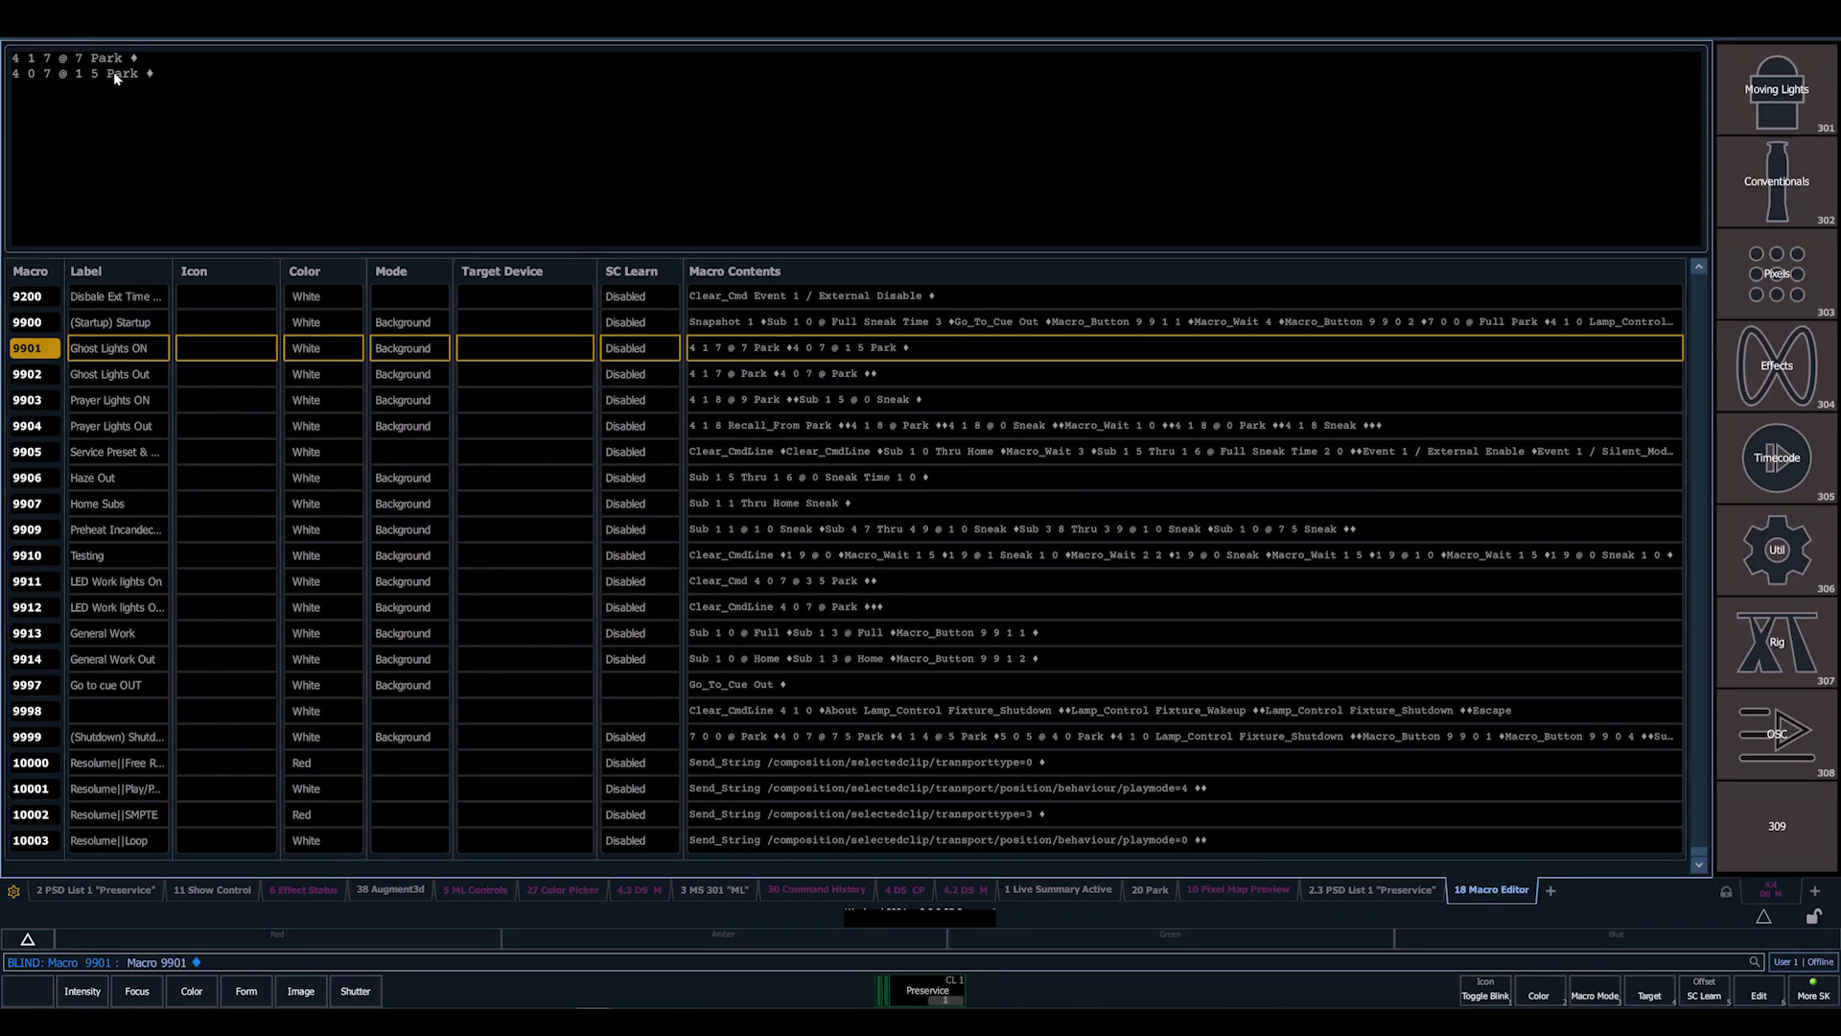
key("Down")
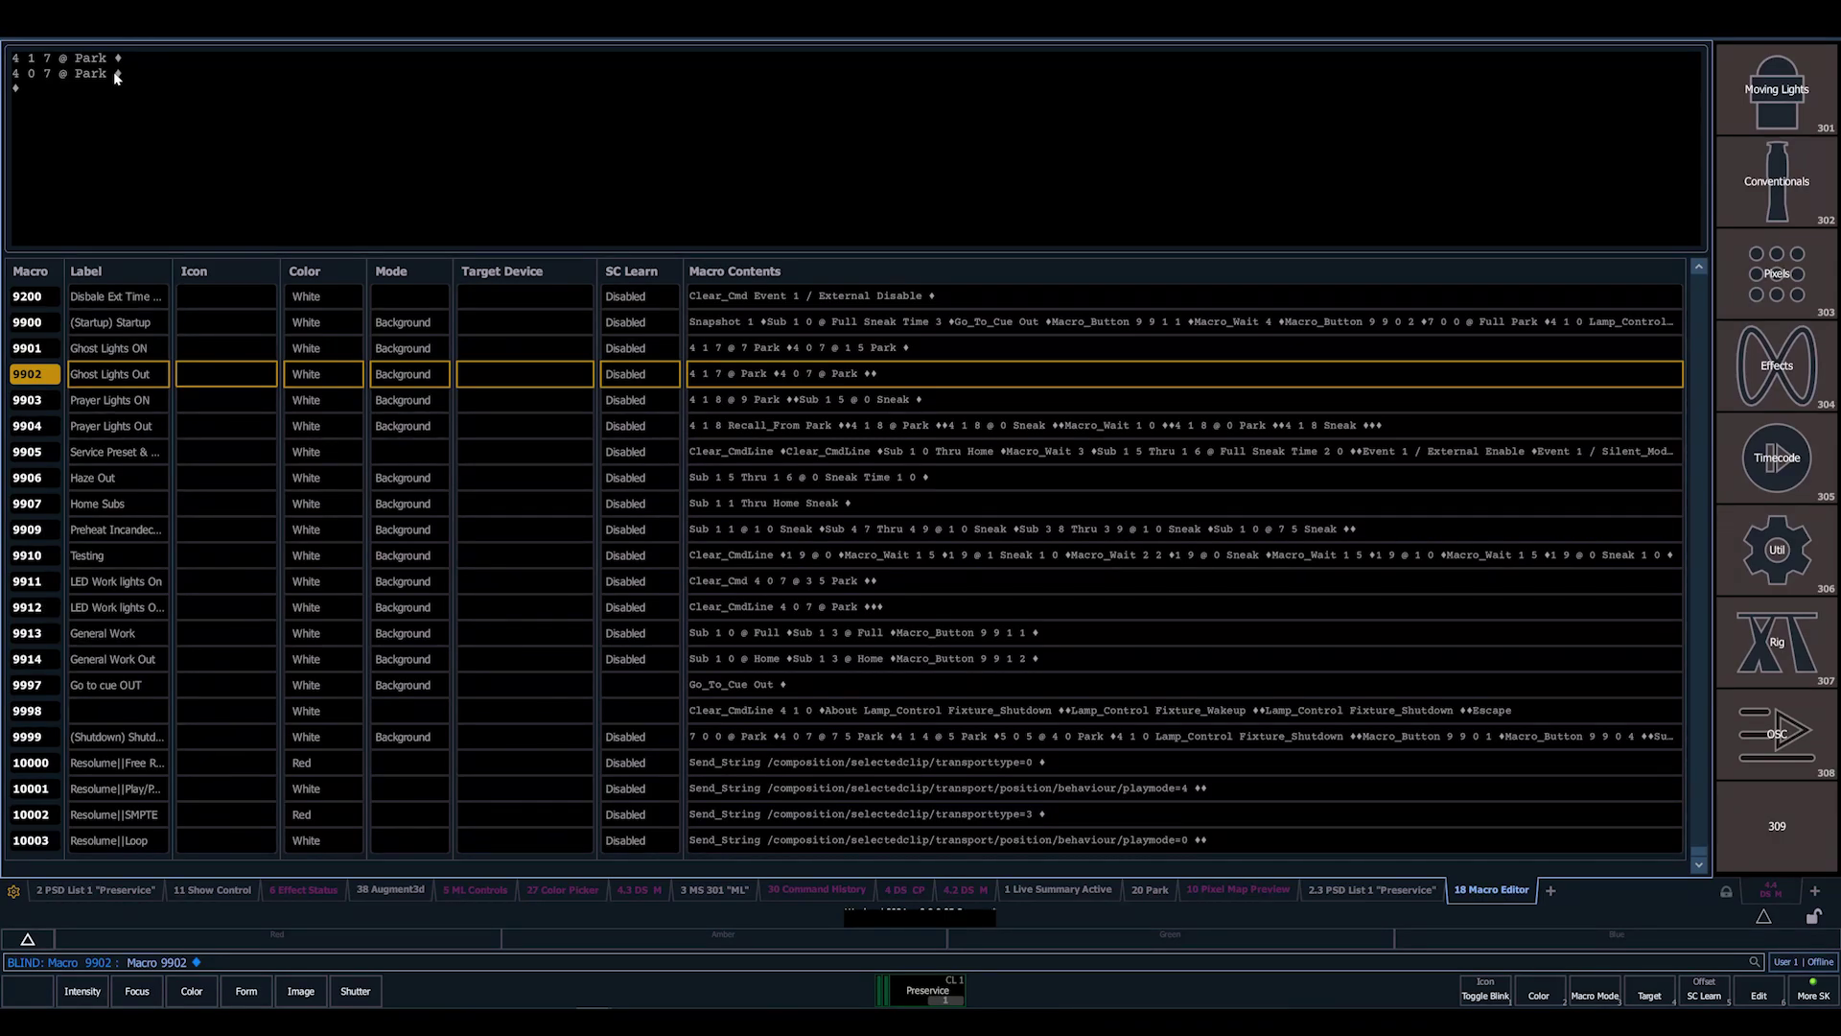
Examine the contents of the Prayer Lights ON and Prayer Lights Out macros and of Shutdown macro 9999 through to its last line
key("Down")
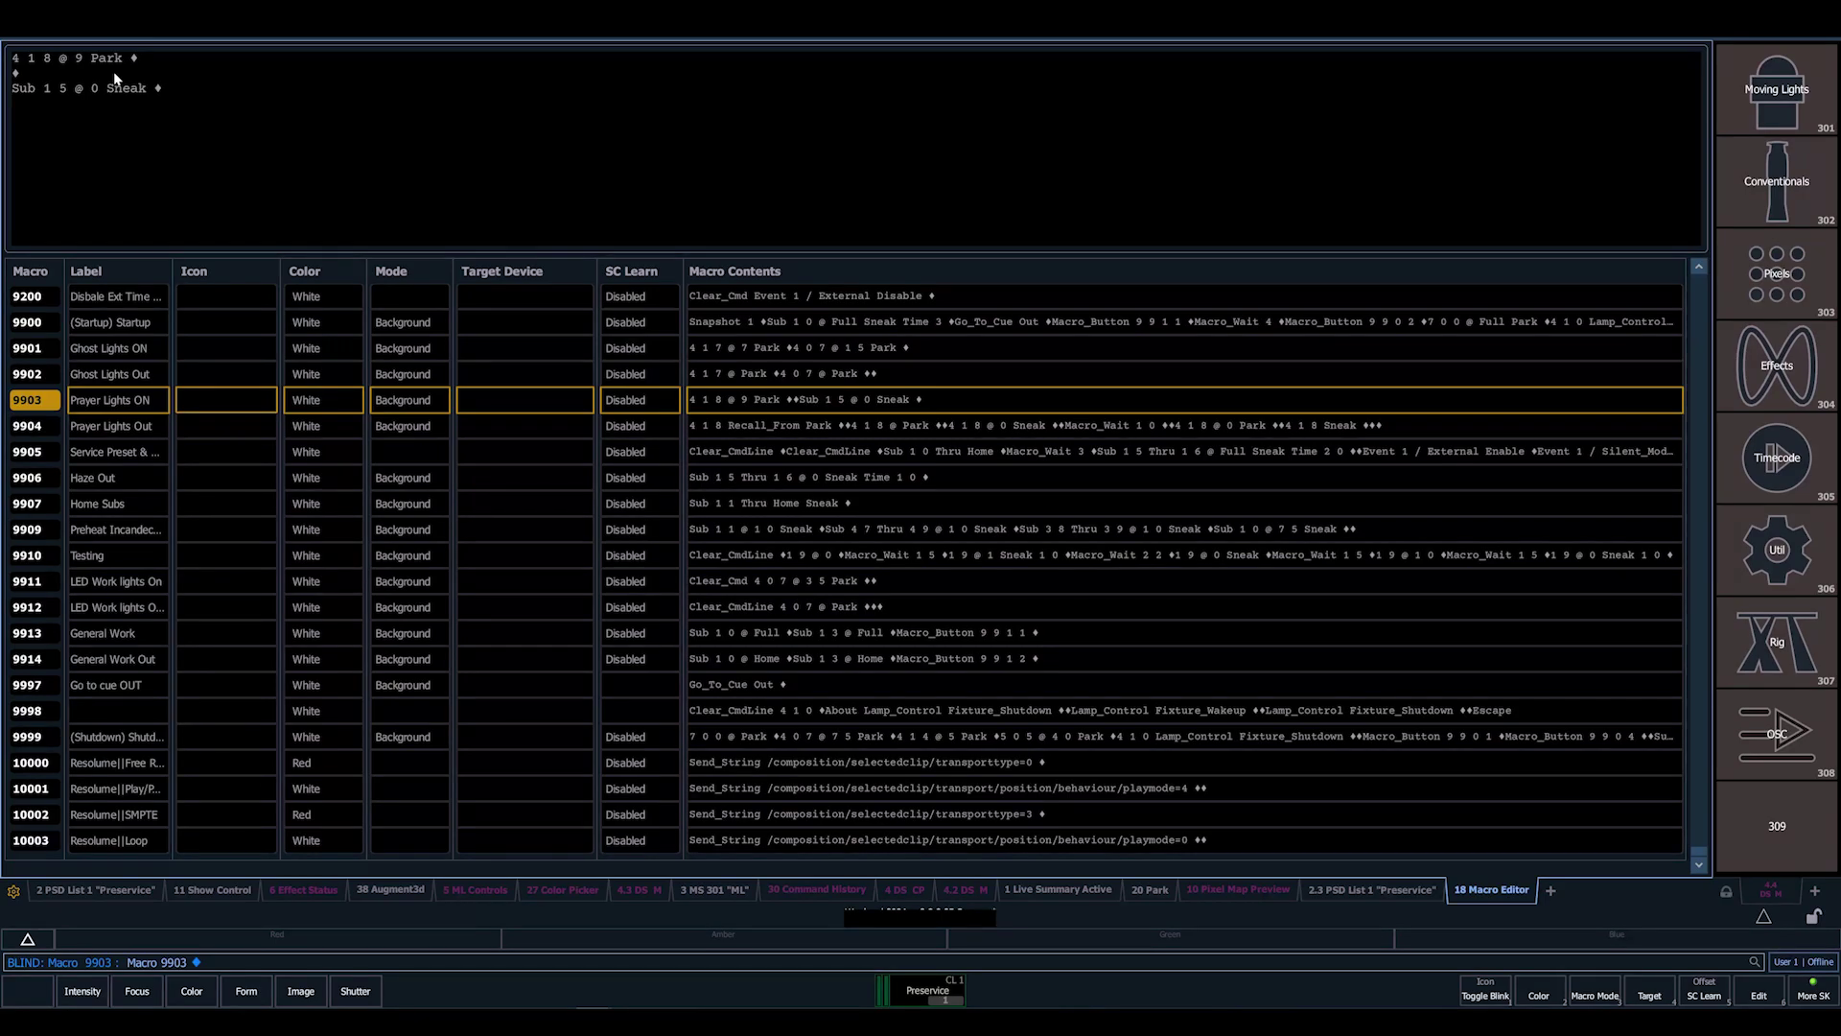
key("Down")
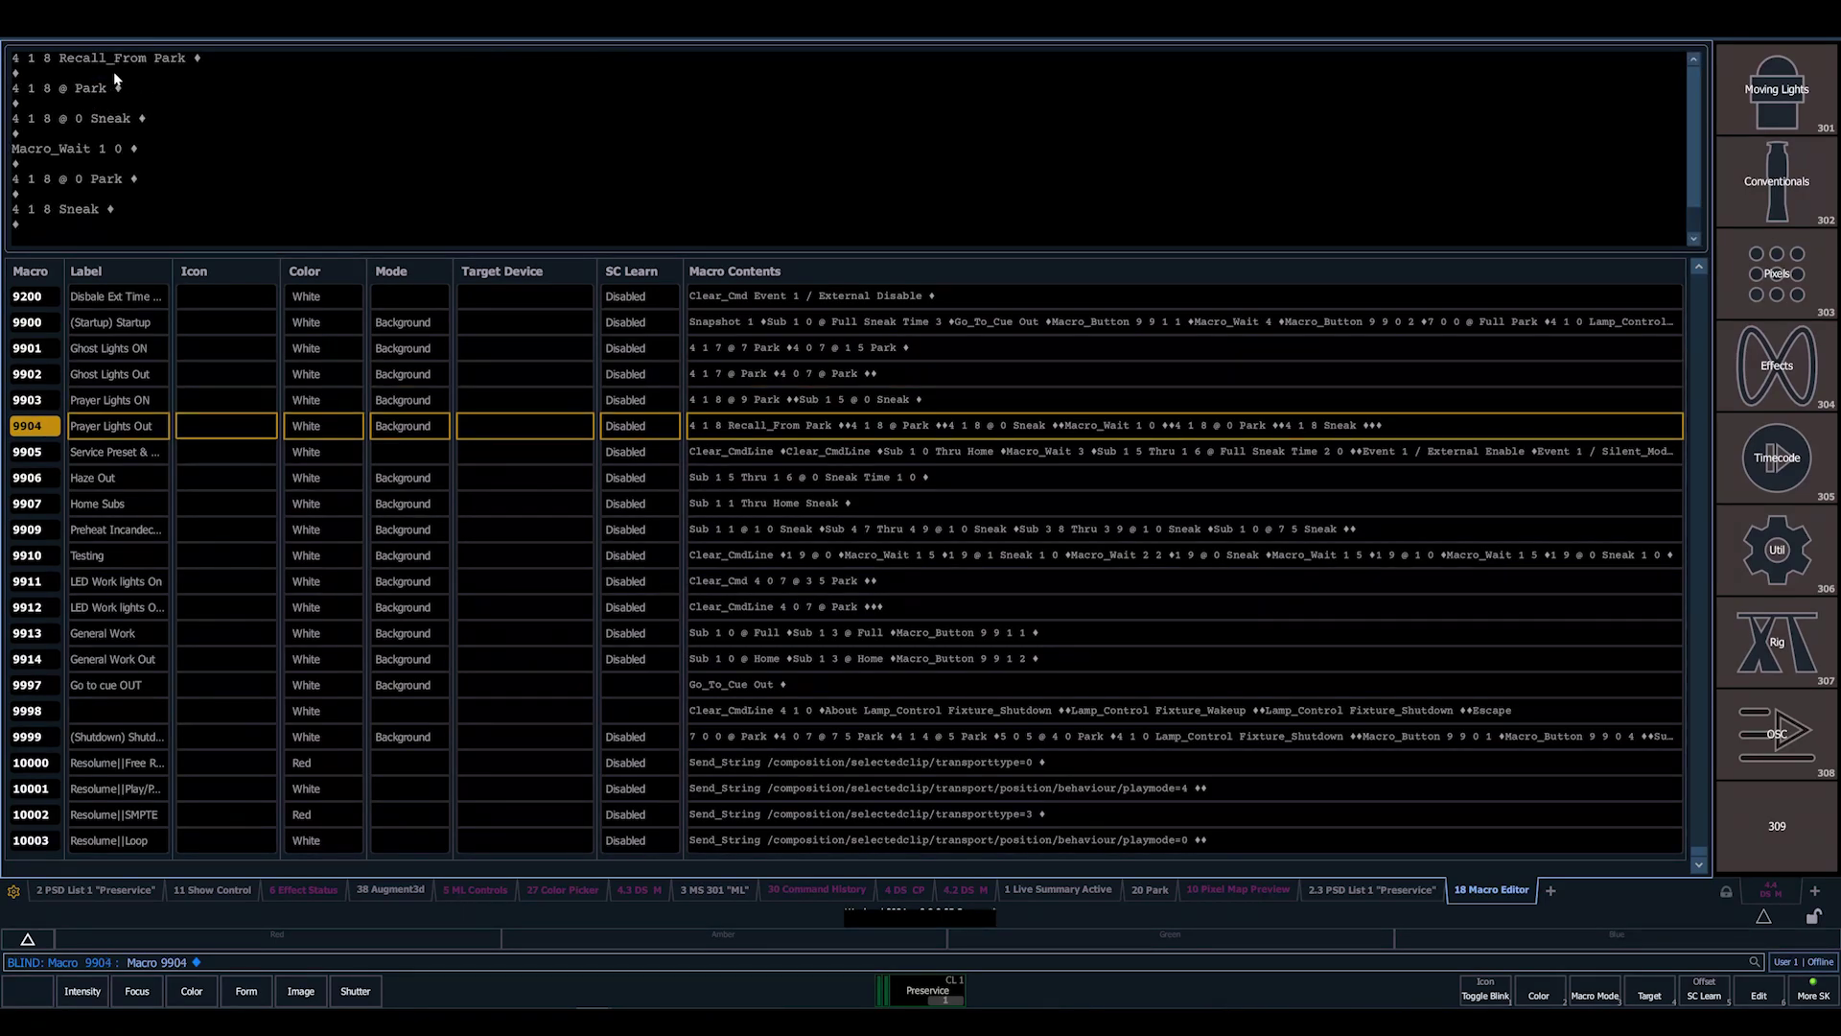
type("9999")
key("Return")
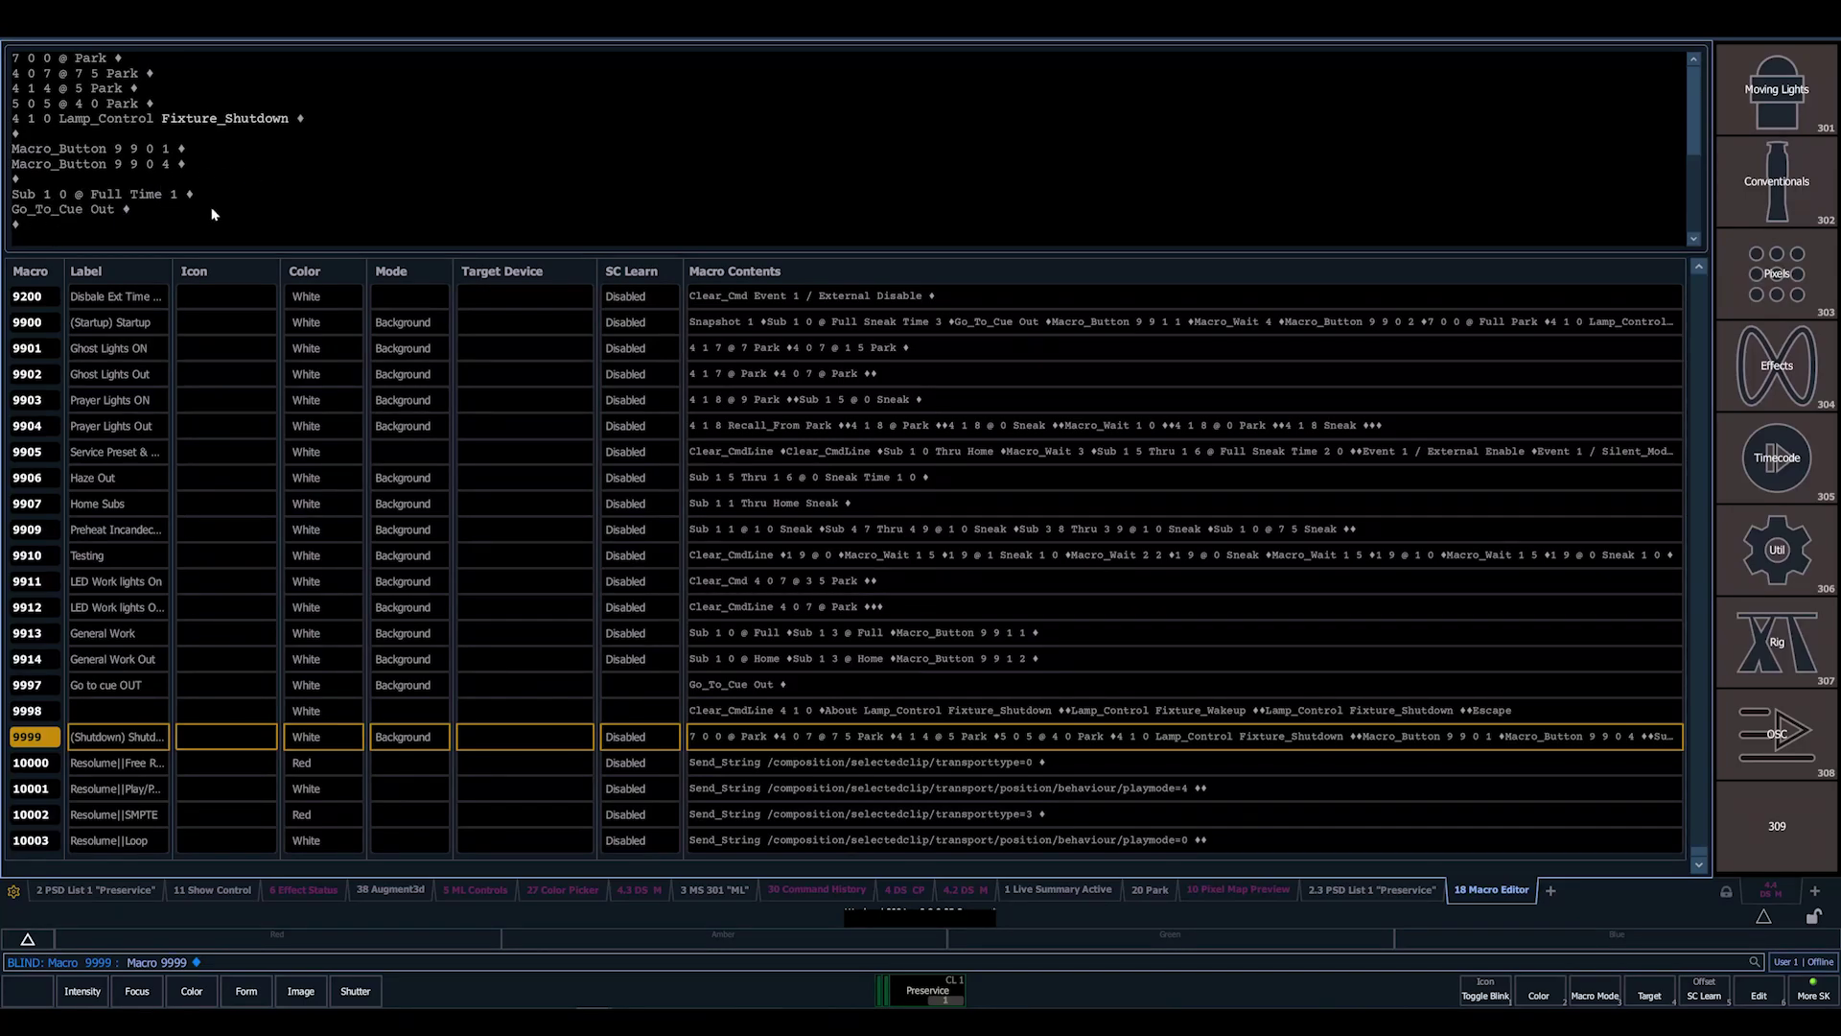
scroll(191, 213, "down", 2)
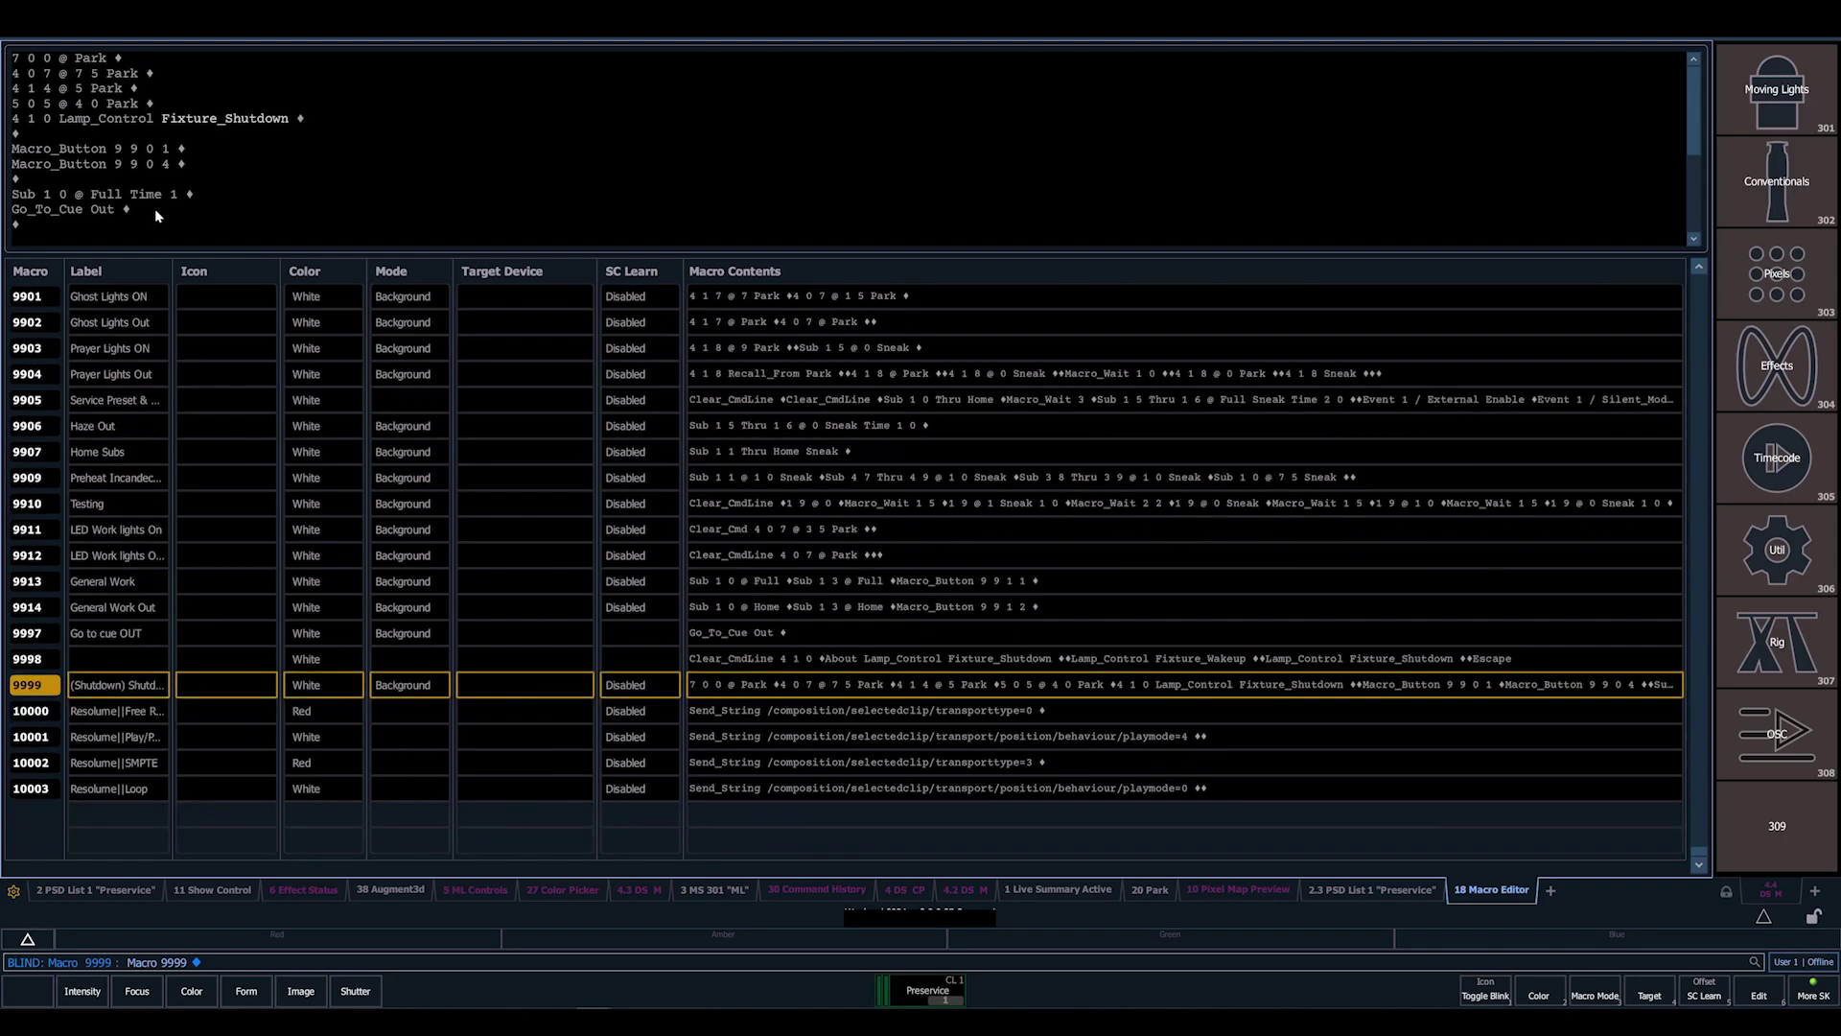
left_click_drag(1694, 109, 1694, 174)
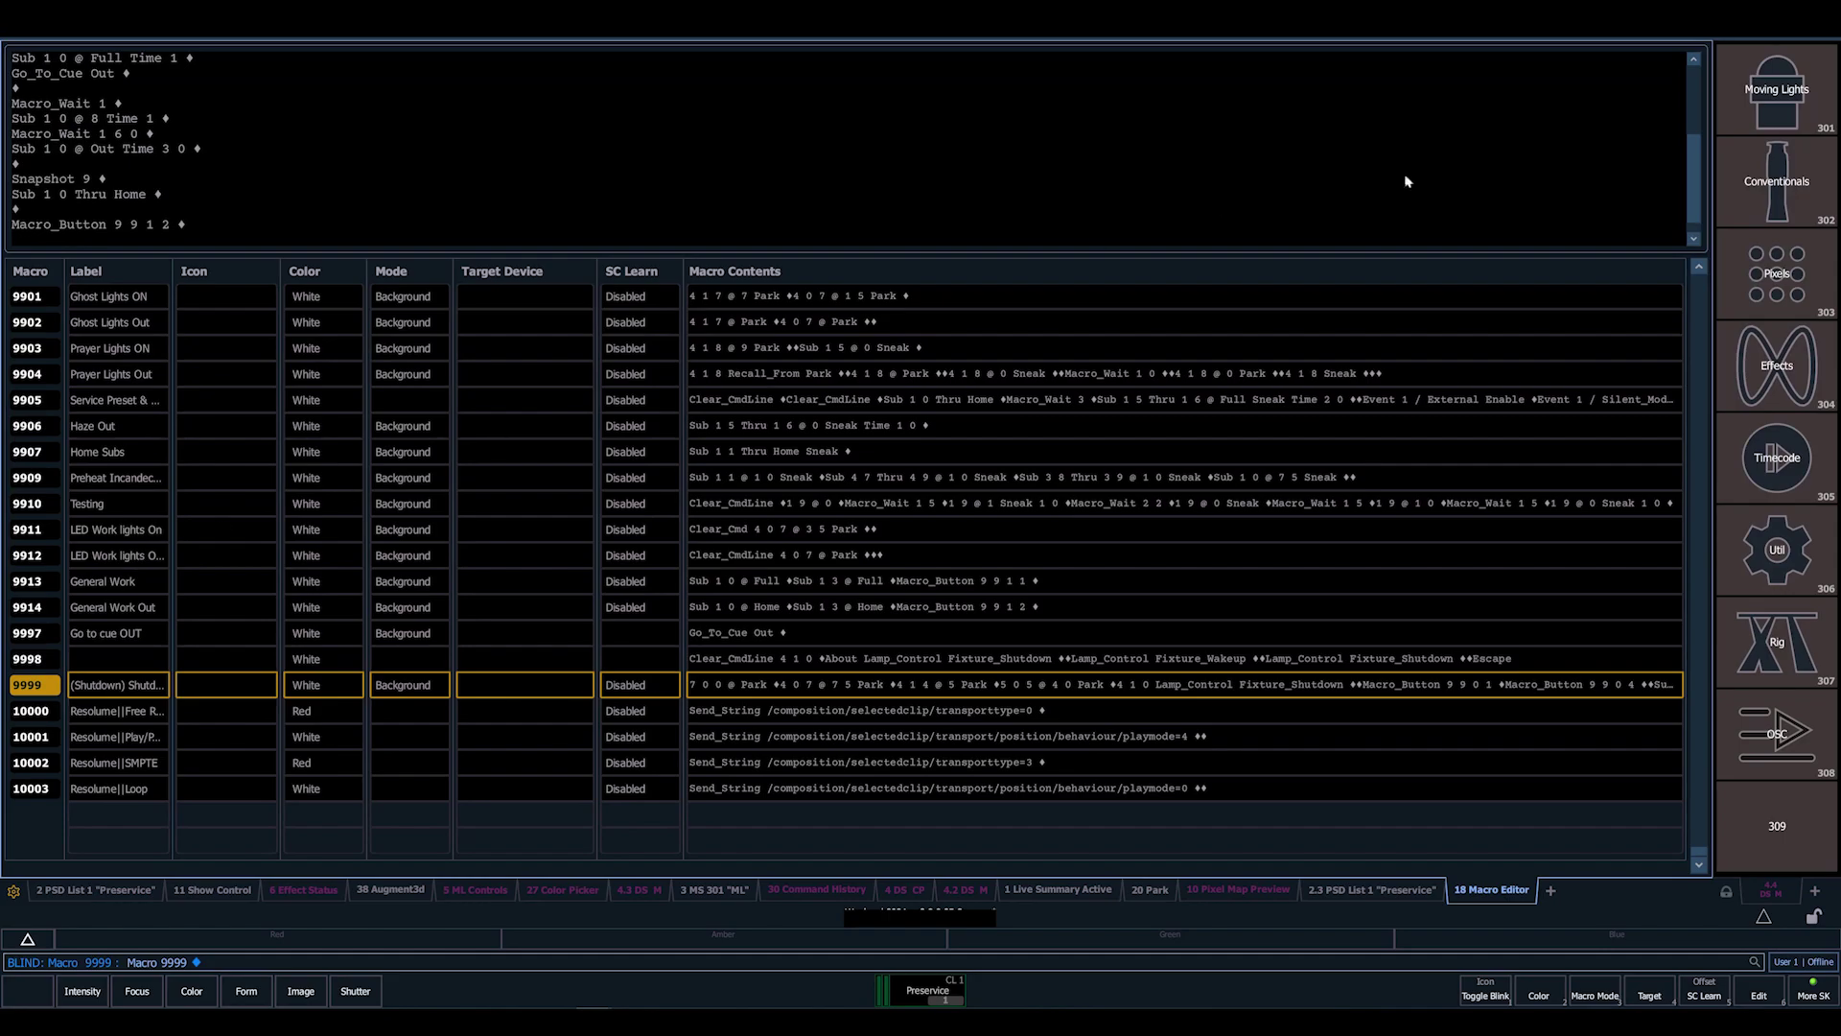
left_click(1696, 239)
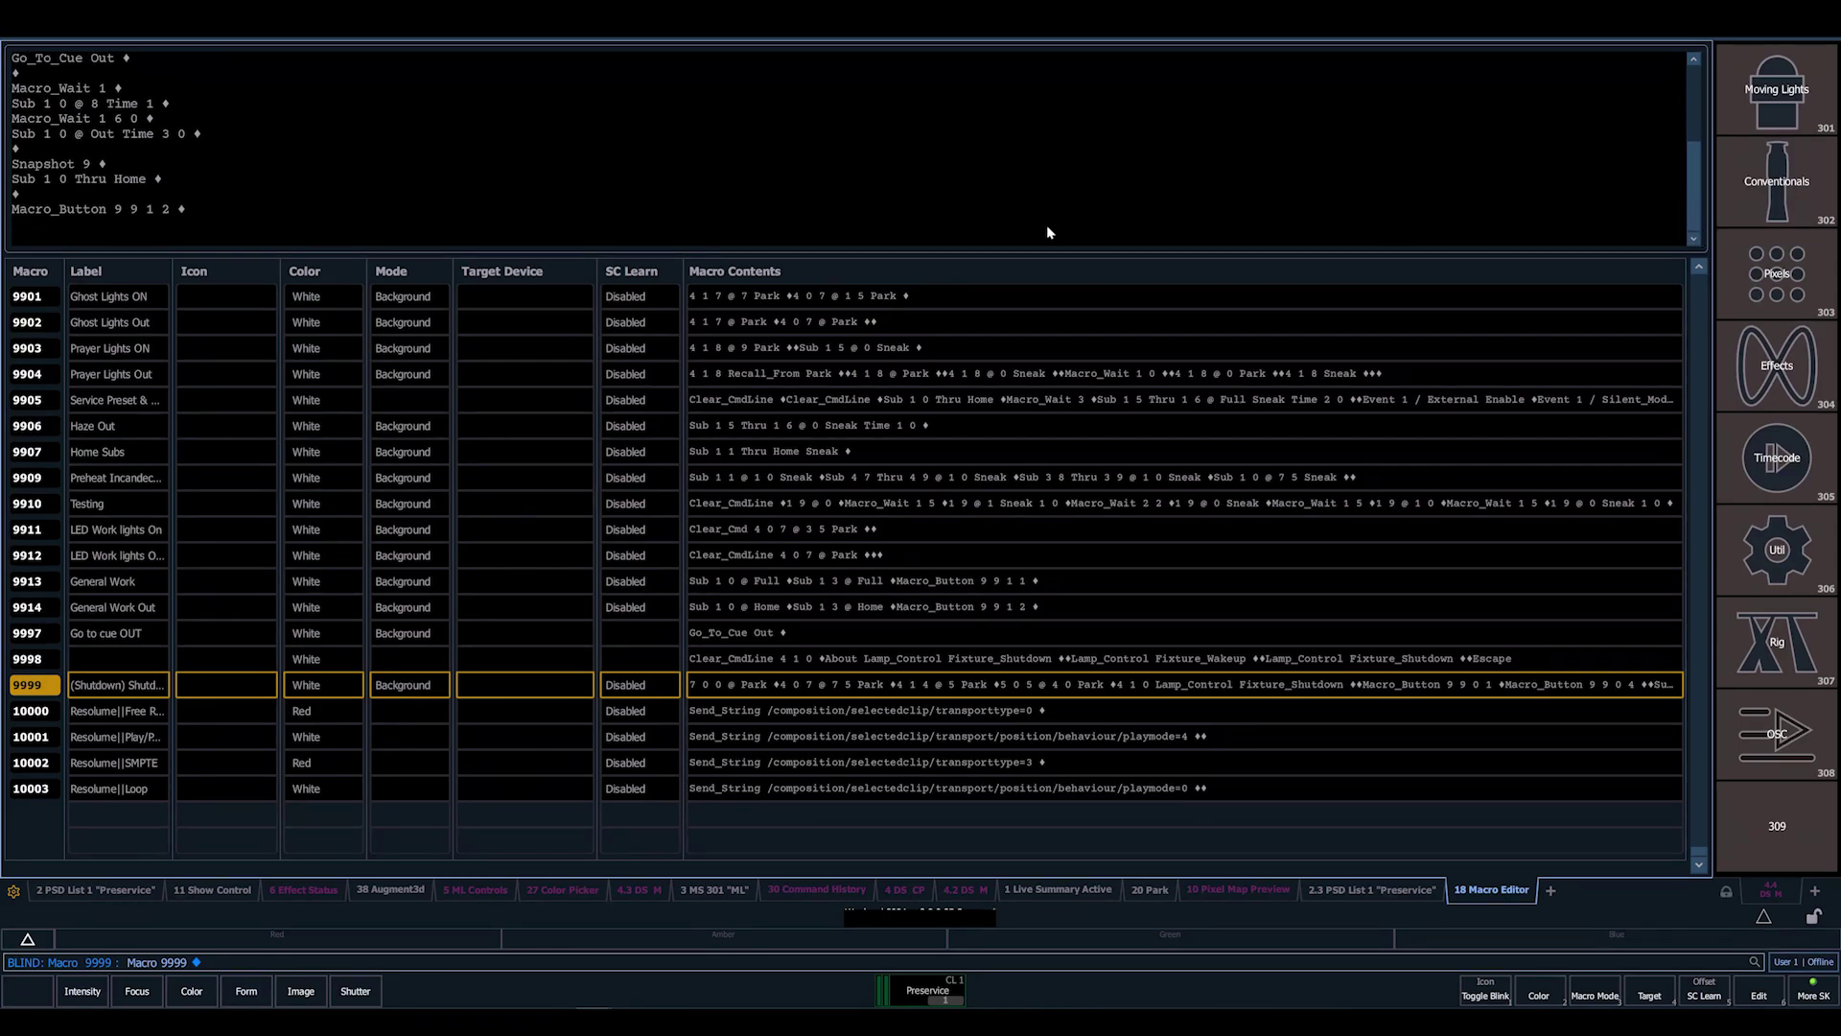